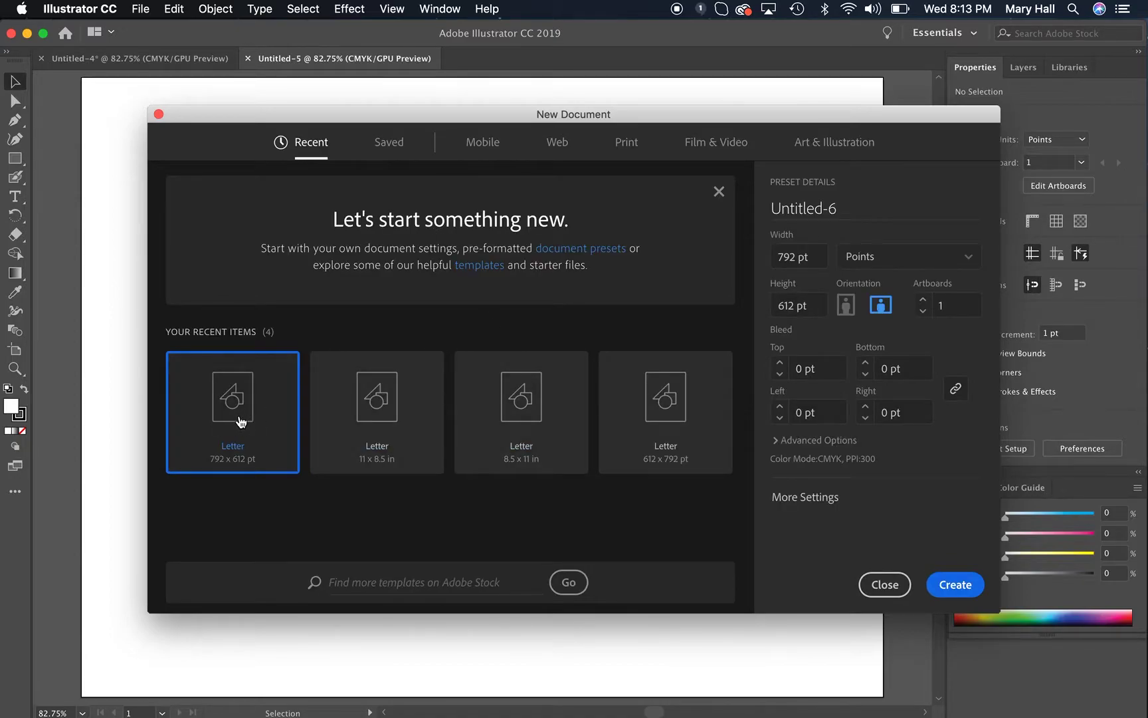
Create a new landscape Letter document of 792 × 612 pt with one artboard.
left_click(846, 304)
left_click(880, 305)
left_click(955, 585)
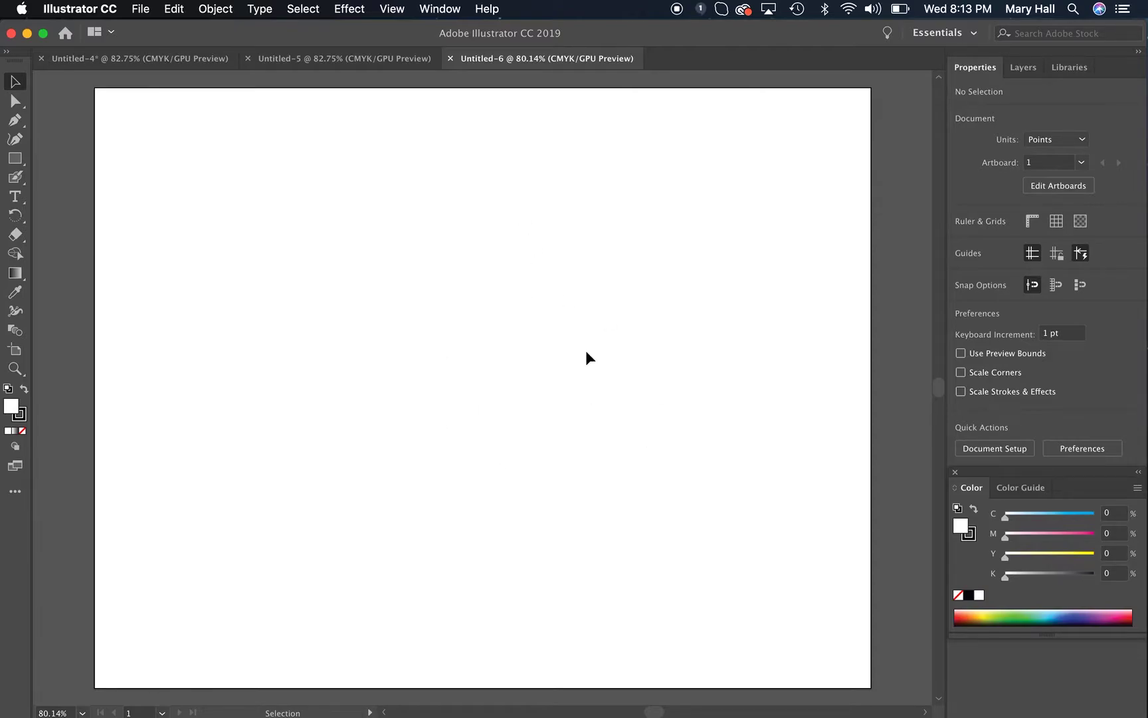
Show the Brushes panel and place its group above the Color panel, below the Properties panel.
left_click(432, 9)
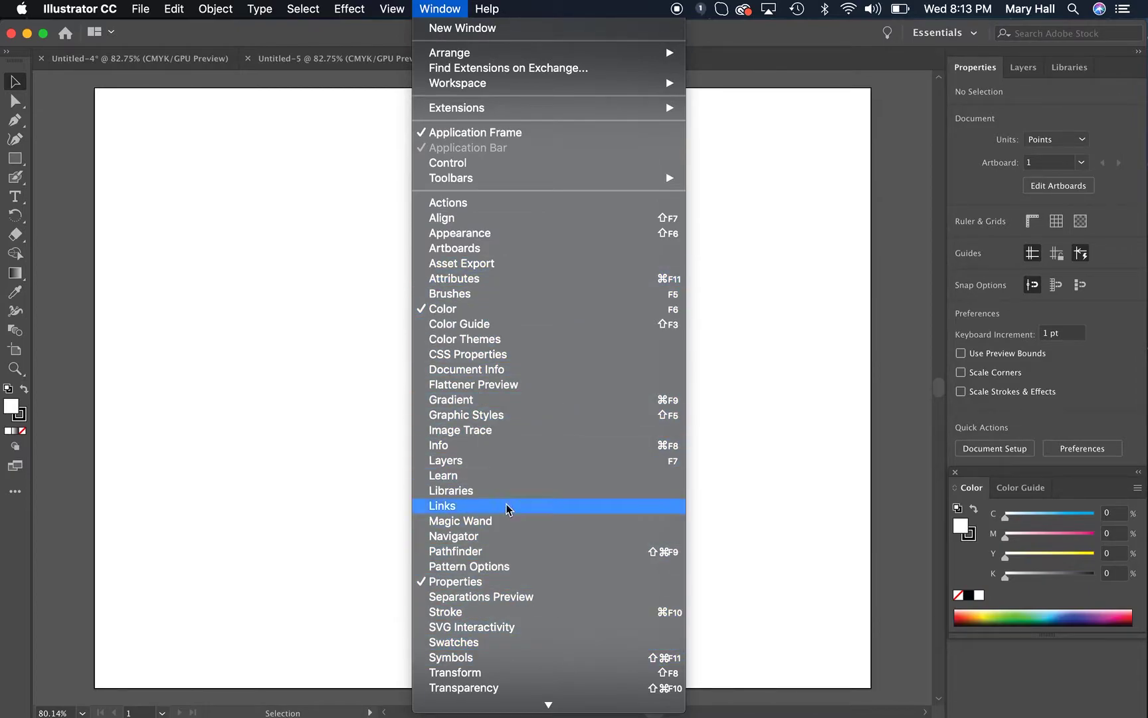
left_click(457, 300)
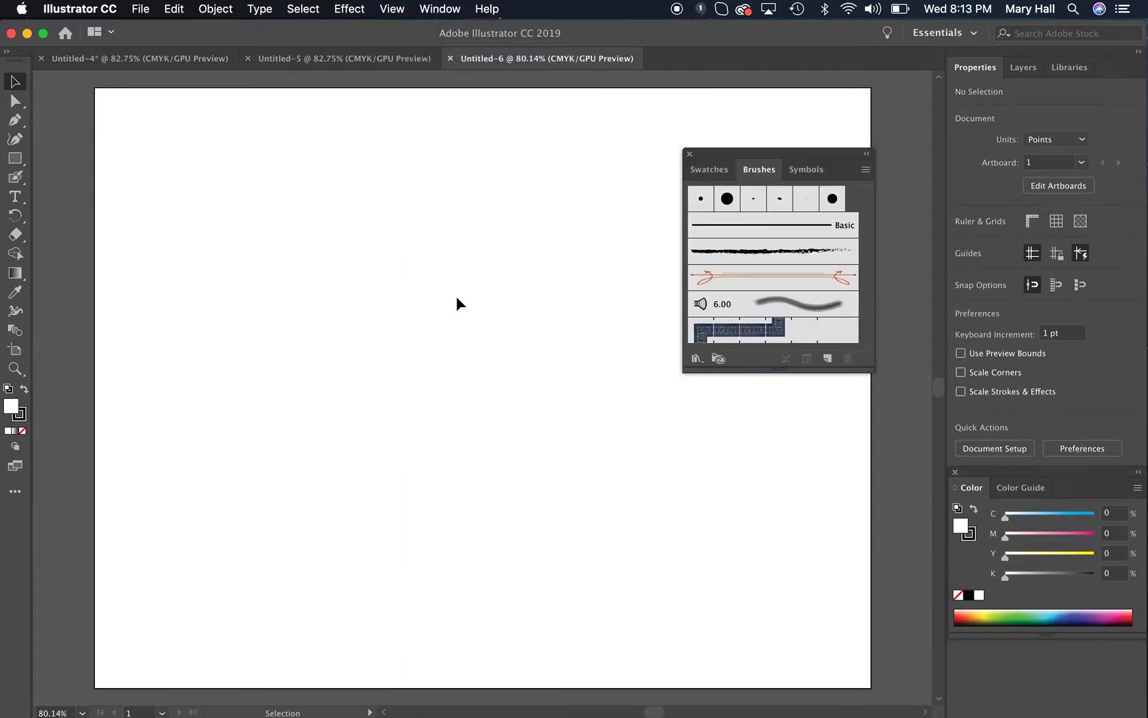
mouse_move(808, 161)
left_mouse_down()
mouse_move(320, 301)
mouse_move(110, 505)
mouse_move(1140, 491)
mouse_move(1067, 482)
mouse_move(1081, 480)
left_mouse_up()
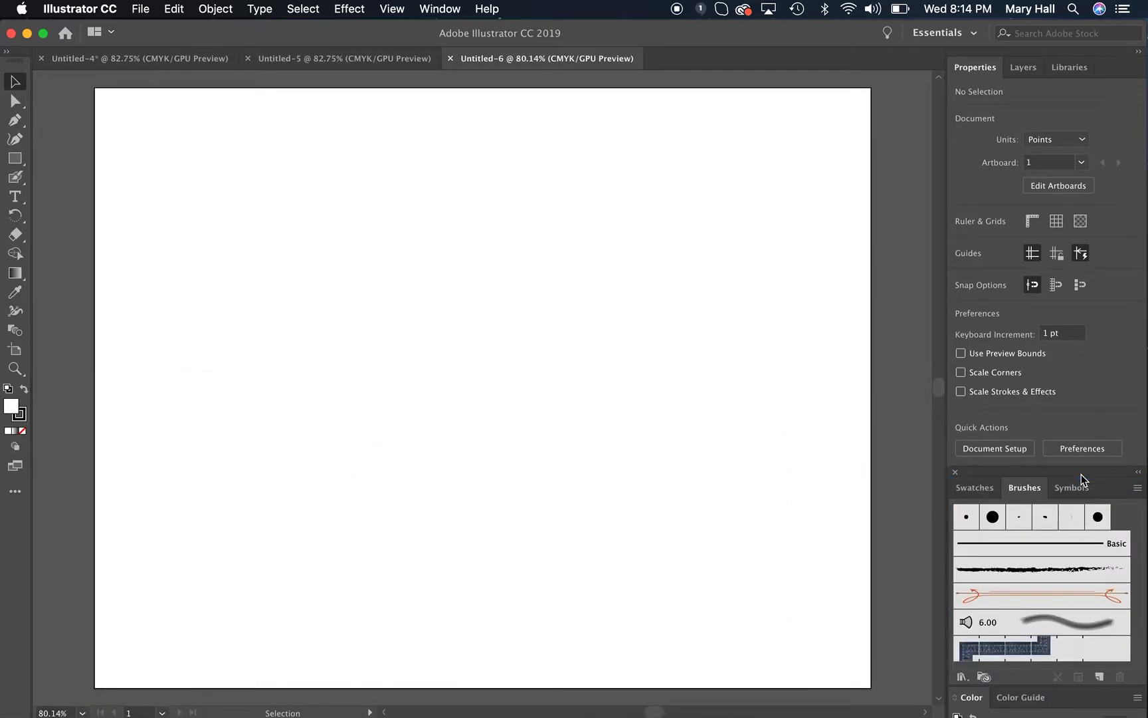
Look through the Swatches, Brushes and Symbols panels, then close and reopen the panel group with Swatches in front.
left_click(974, 486)
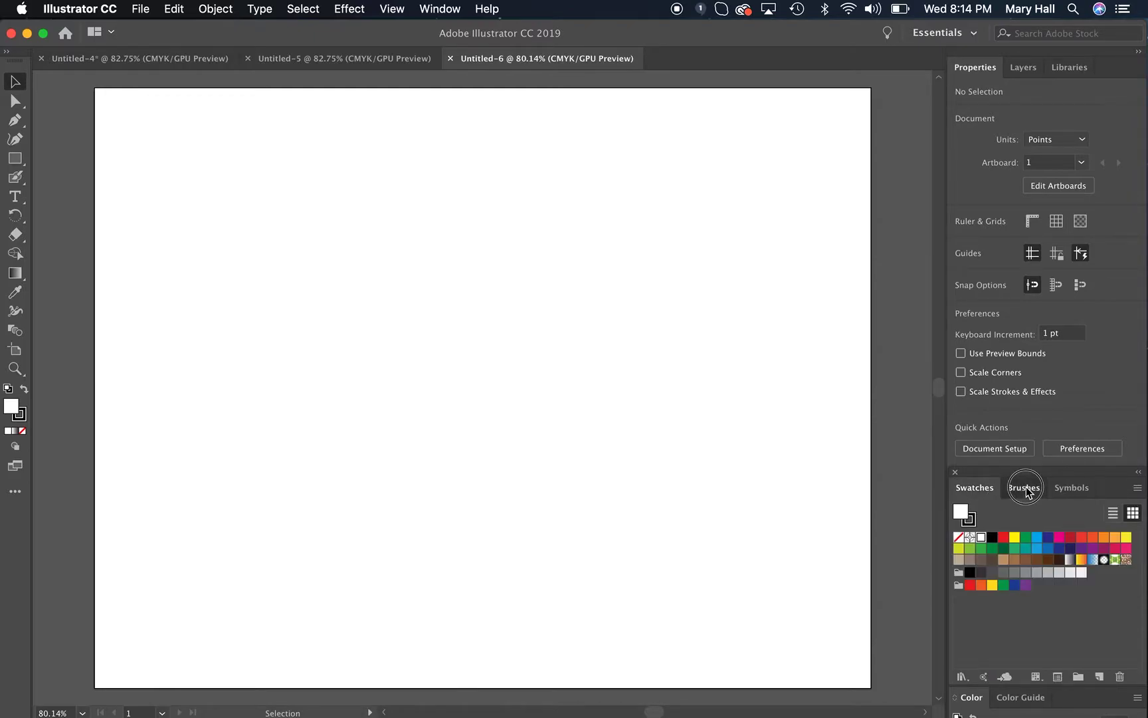
left_click(1025, 489)
left_click(1072, 487)
left_click(1022, 488)
left_click(965, 488)
left_click(956, 473)
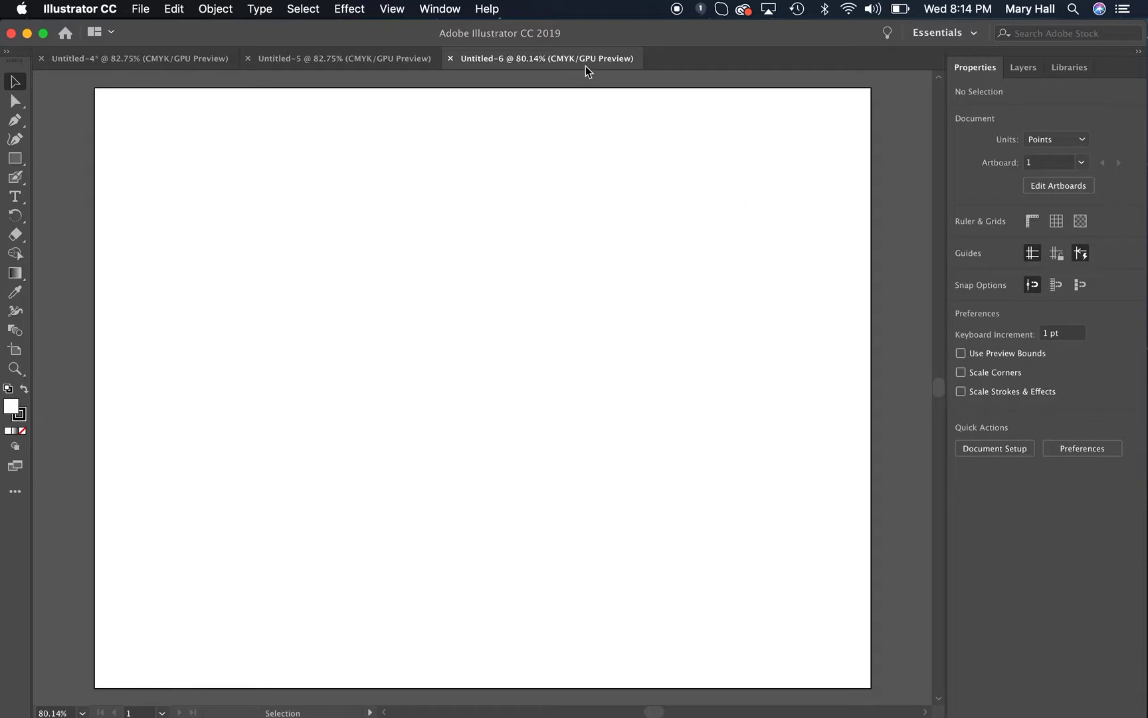
left_click(440, 10)
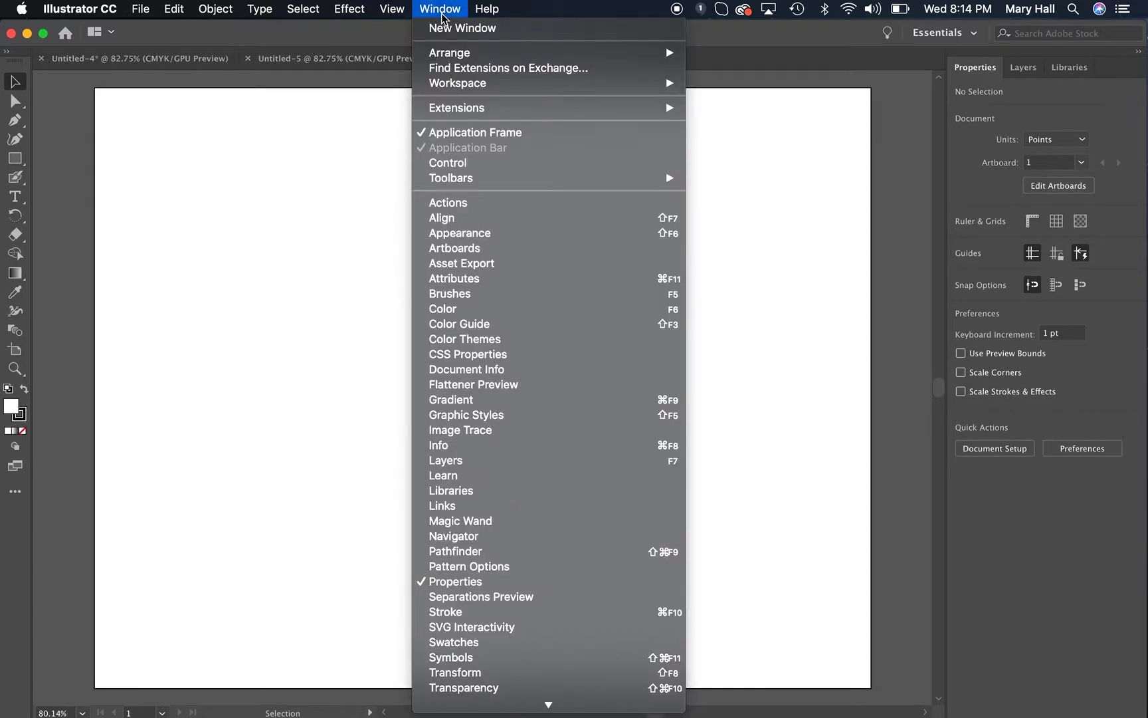
left_click(465, 304)
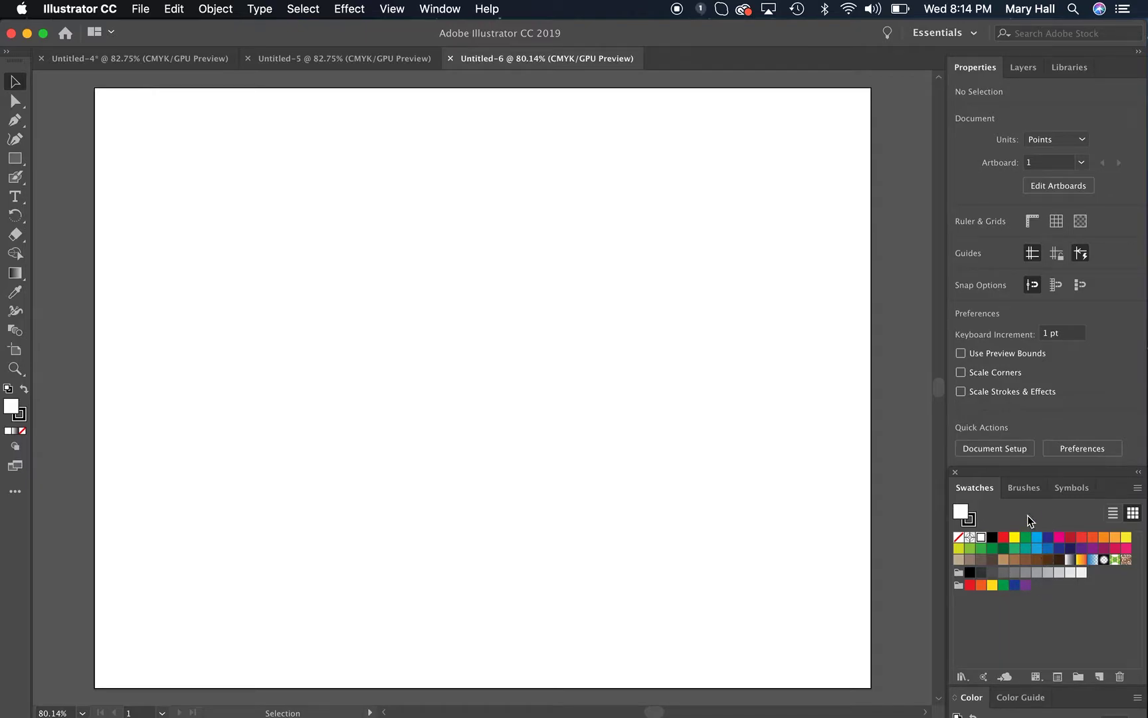
Show the Align panel and place it above the Swatches panel.
left_click(440, 9)
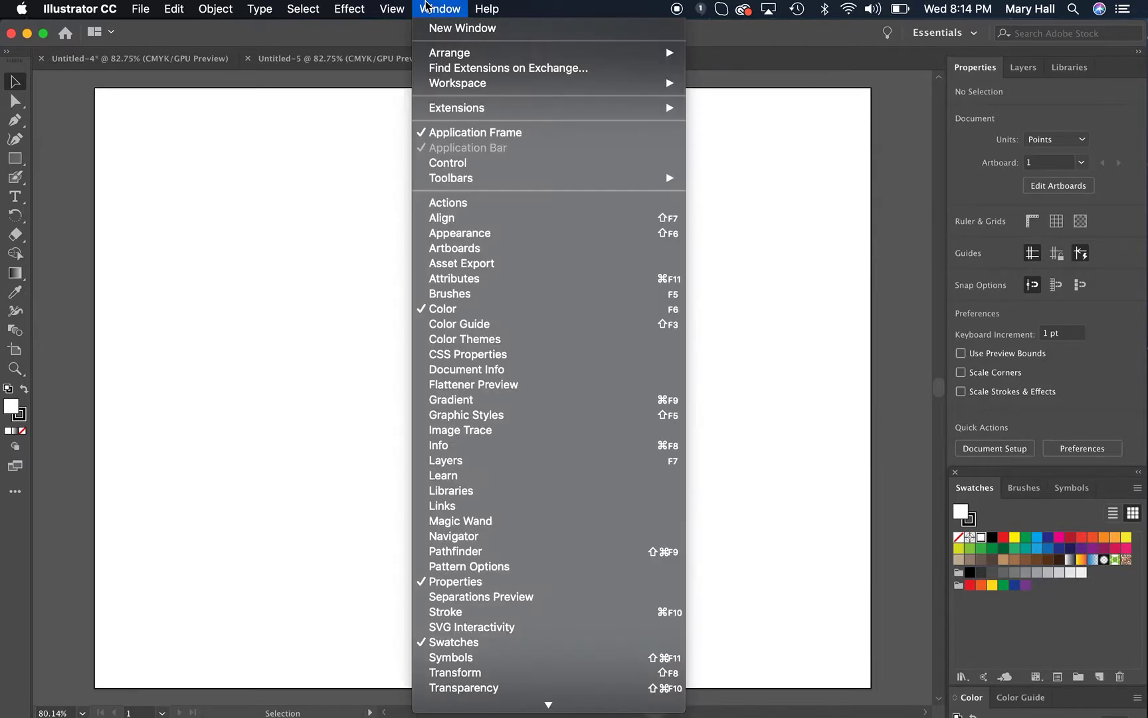
left_click(478, 217)
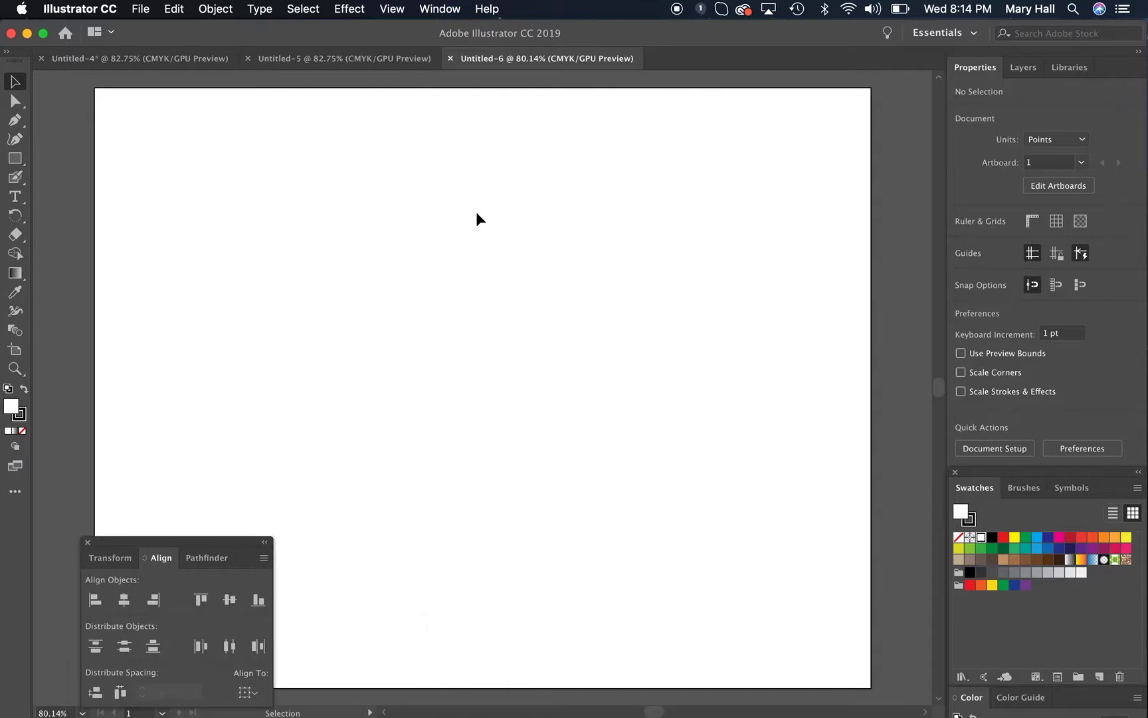
left_click_drag(133, 543, 993, 279)
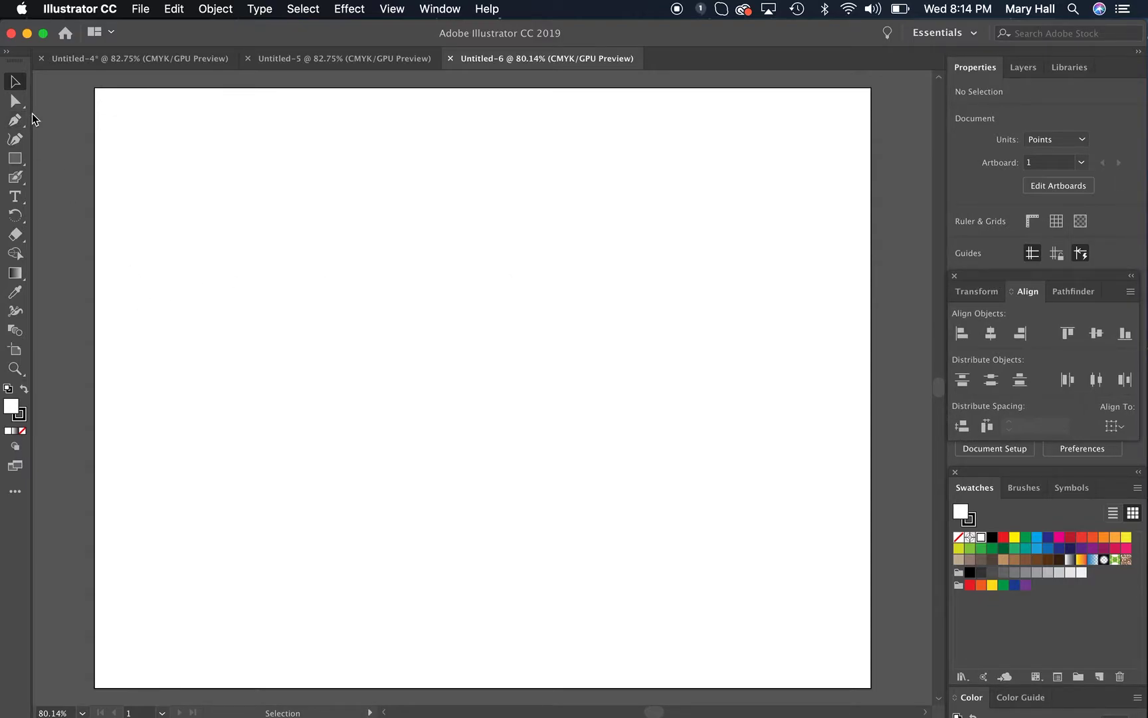
Draw a large upright rectangle in the artboard's left part and a narrow one, about 76 × 208 pt, to its right.
left_click(16, 158)
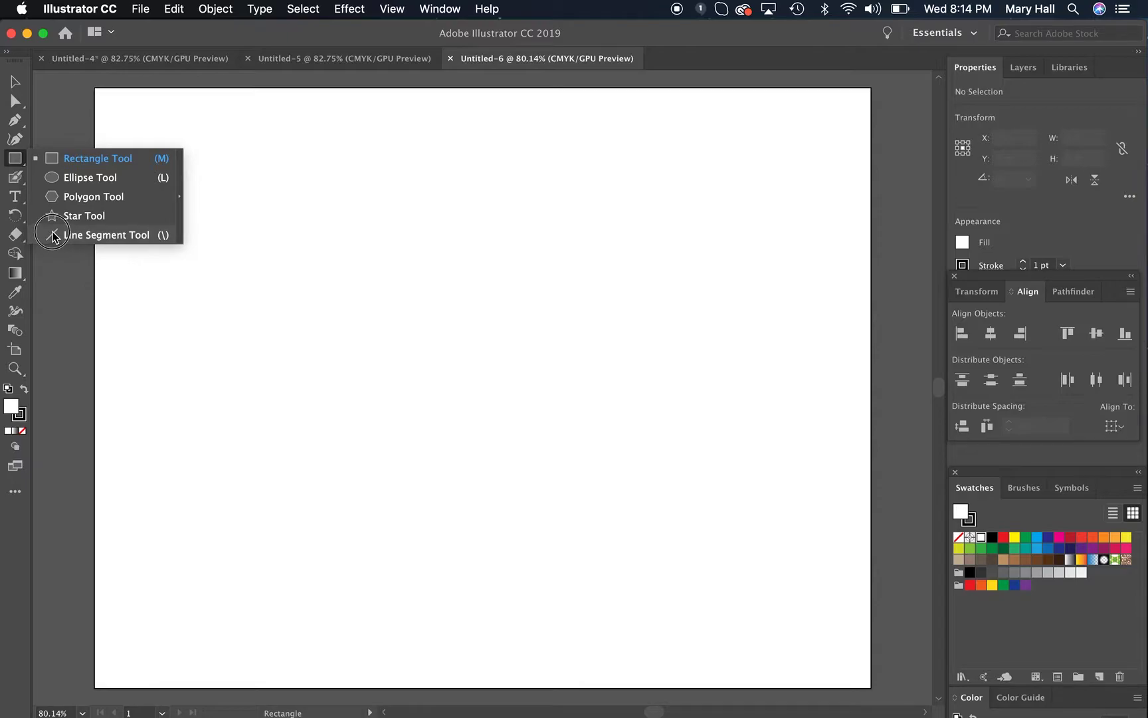
left_click(56, 160)
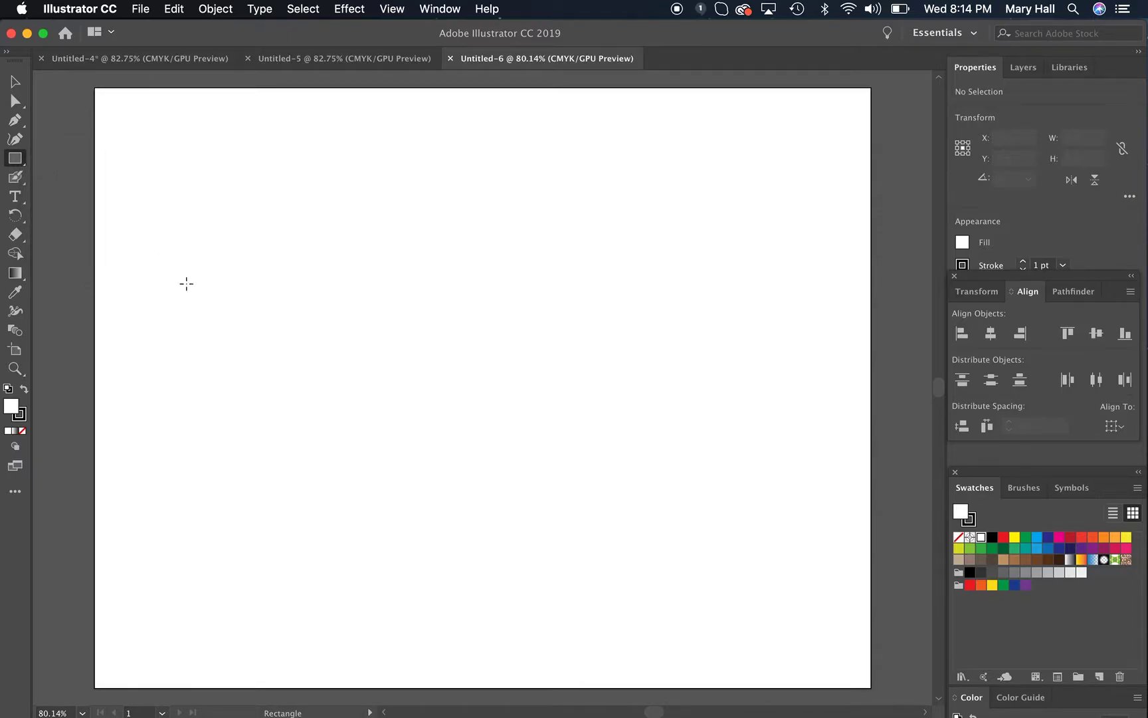
left_click_drag(129, 188, 329, 483)
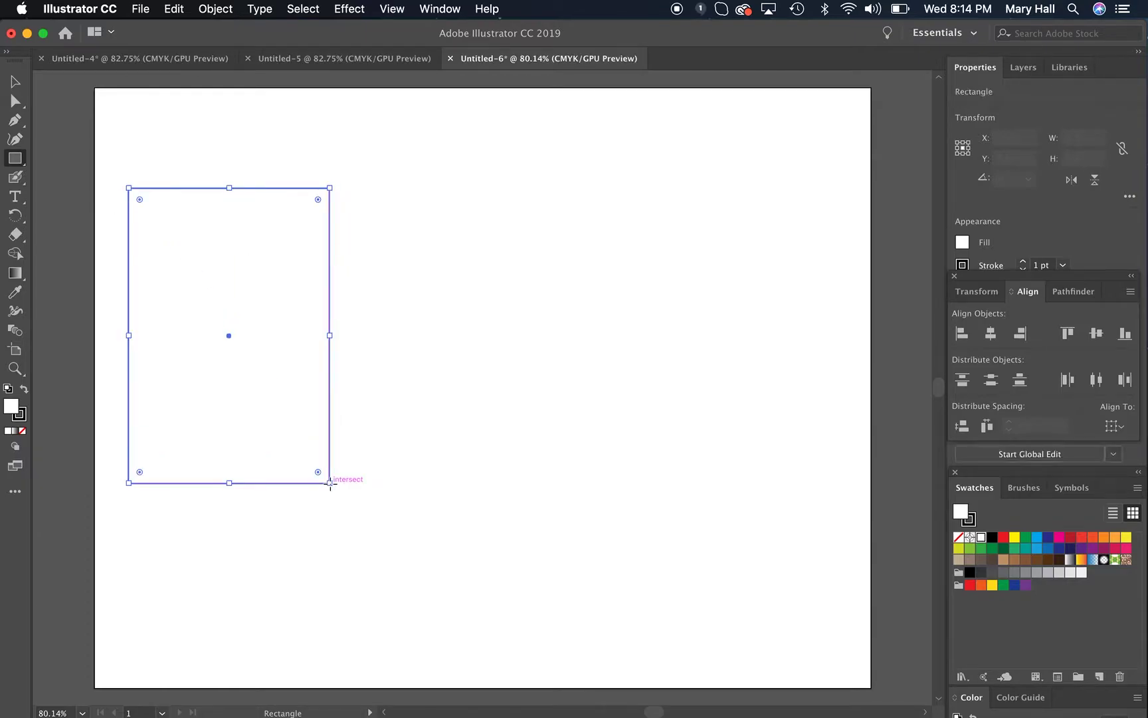
left_click_drag(369, 278, 444, 483)
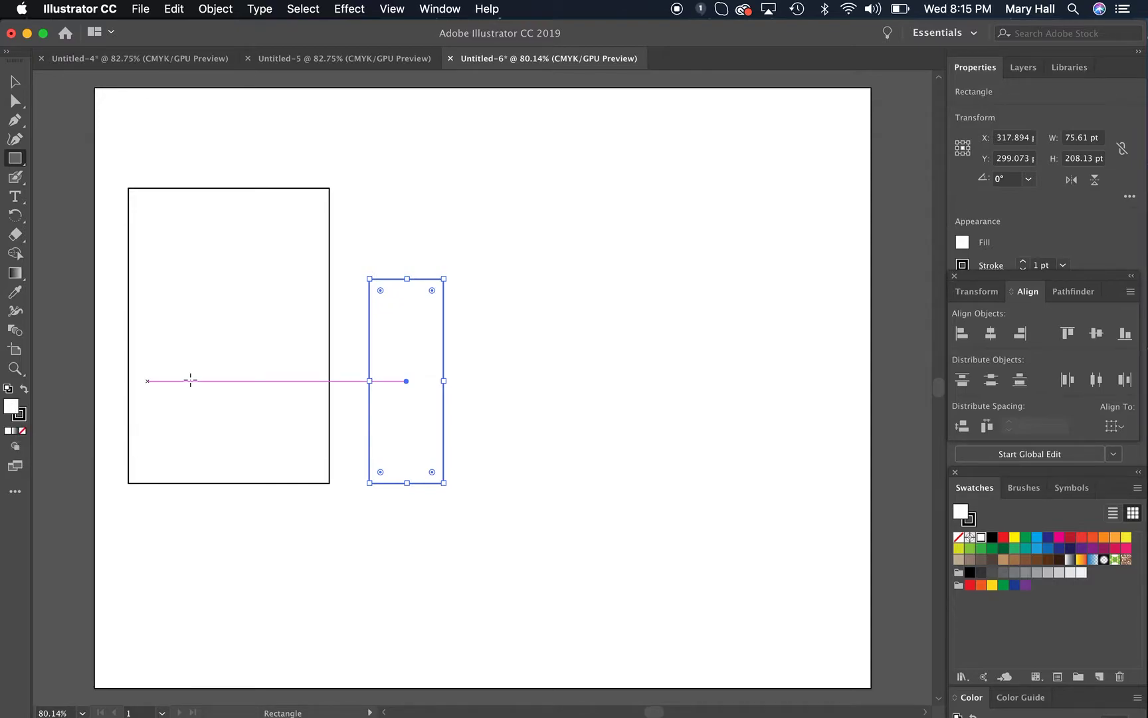
Change the narrow rectangle's stroke color to a pinkish red.
left_click(26, 421)
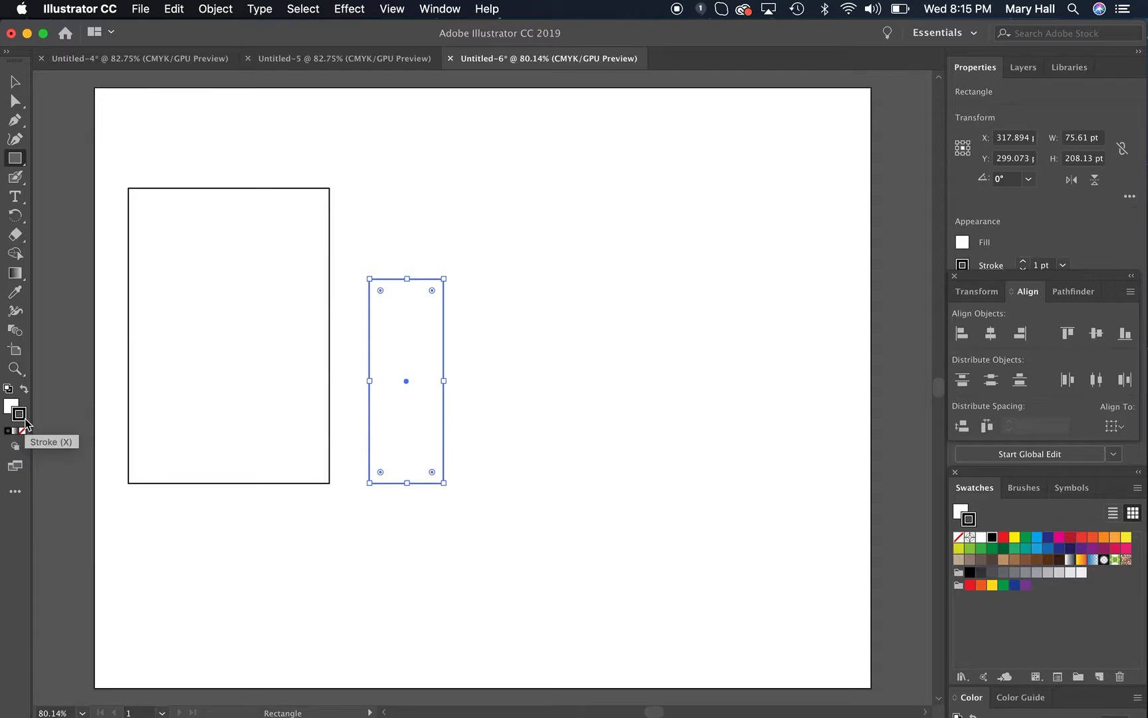
double_click(25, 421)
left_click_drag(516, 324, 529, 303)
left_click(733, 270)
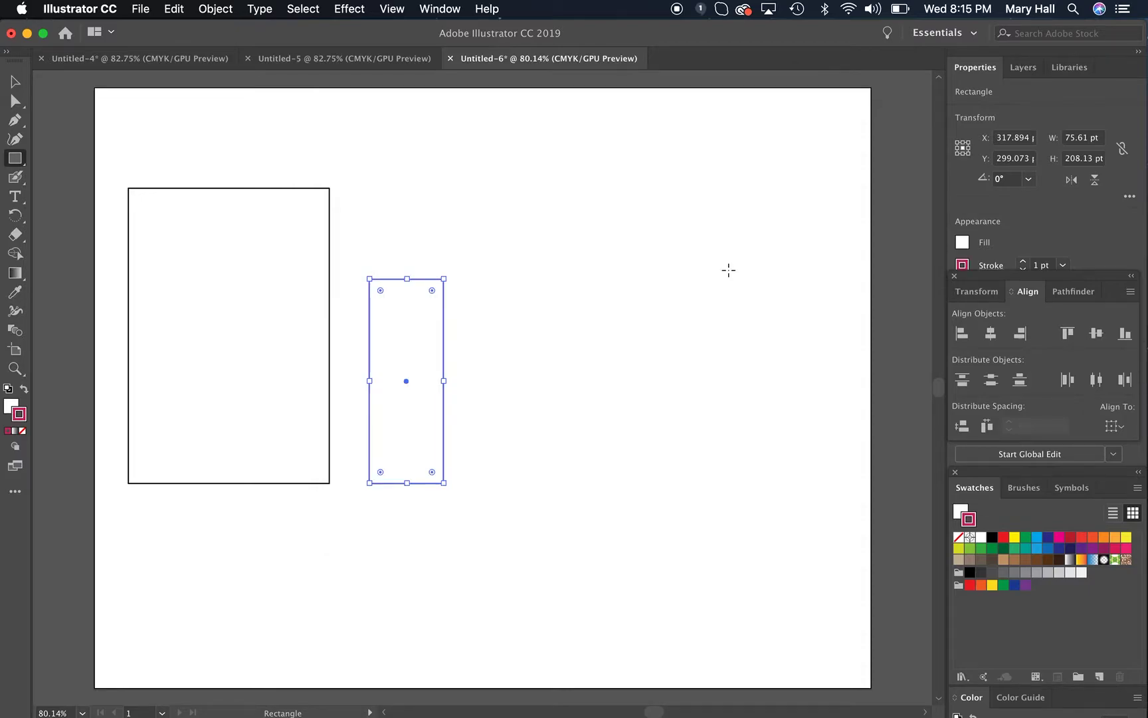
Fill the narrow rectangle with green (#129B3C) and deselect it.
double_click(11, 411)
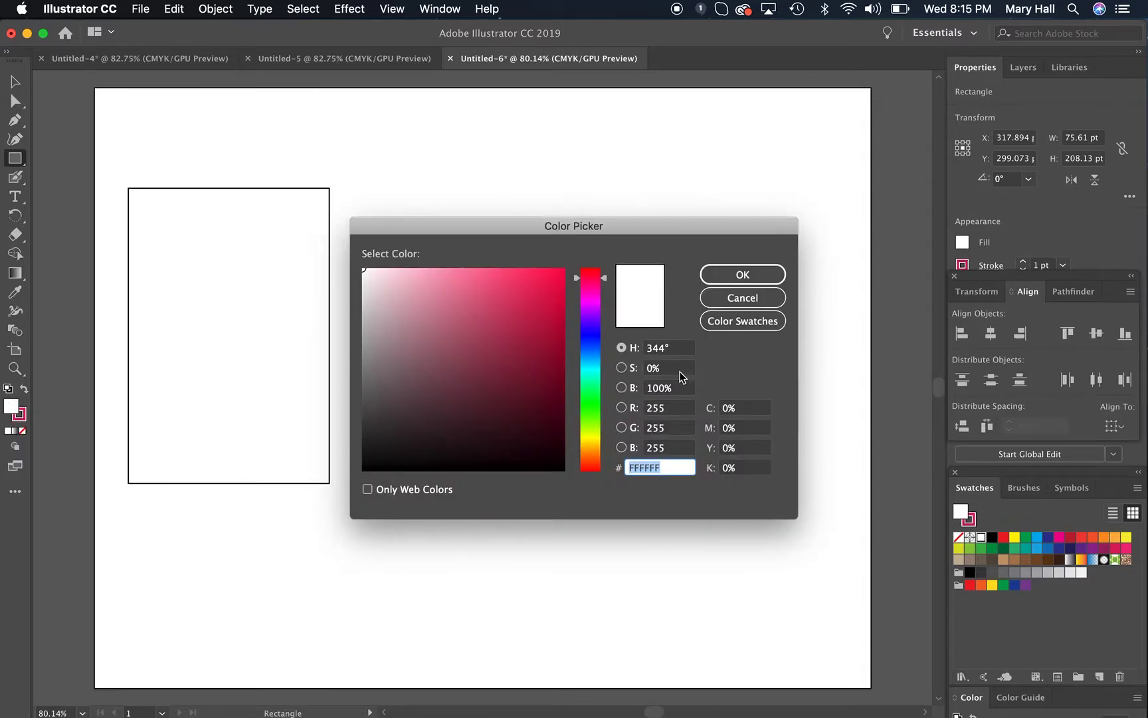
left_click(596, 394)
left_click(542, 348)
left_click(722, 279)
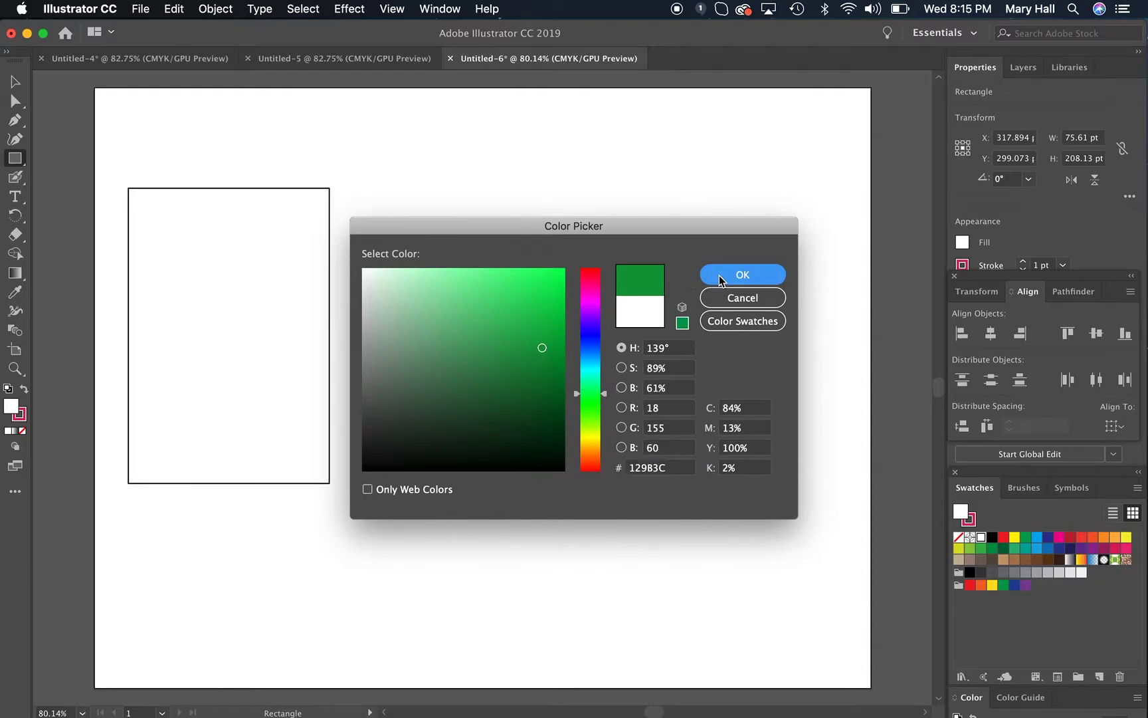
left_click(18, 86)
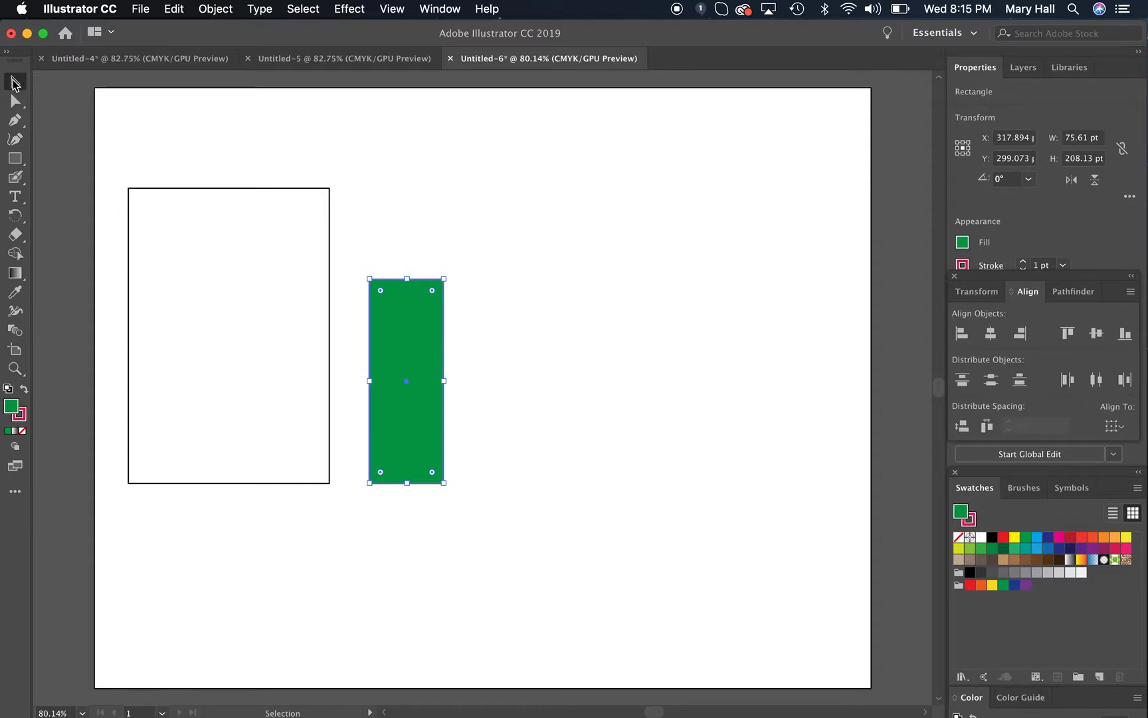
left_click(434, 224)
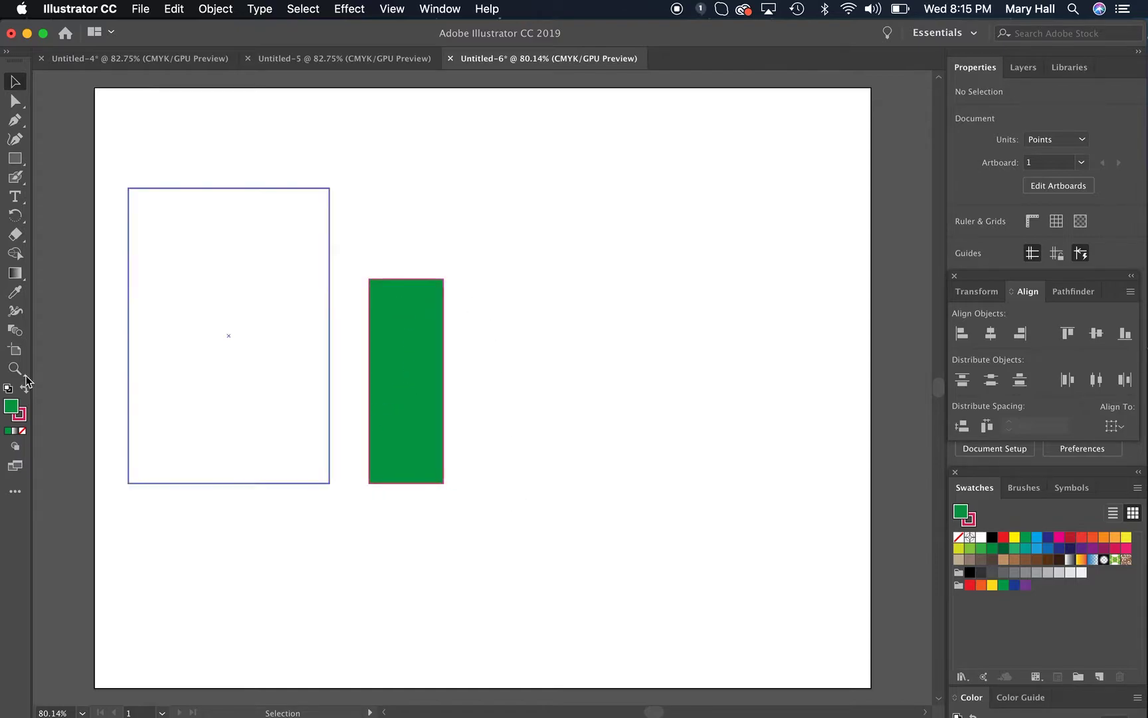
Draw three white-filled, pinkish-red-outlined rectangles of different sizes across the artboard's right half, the smallest about 20 × 52 pt.
left_click(16, 161)
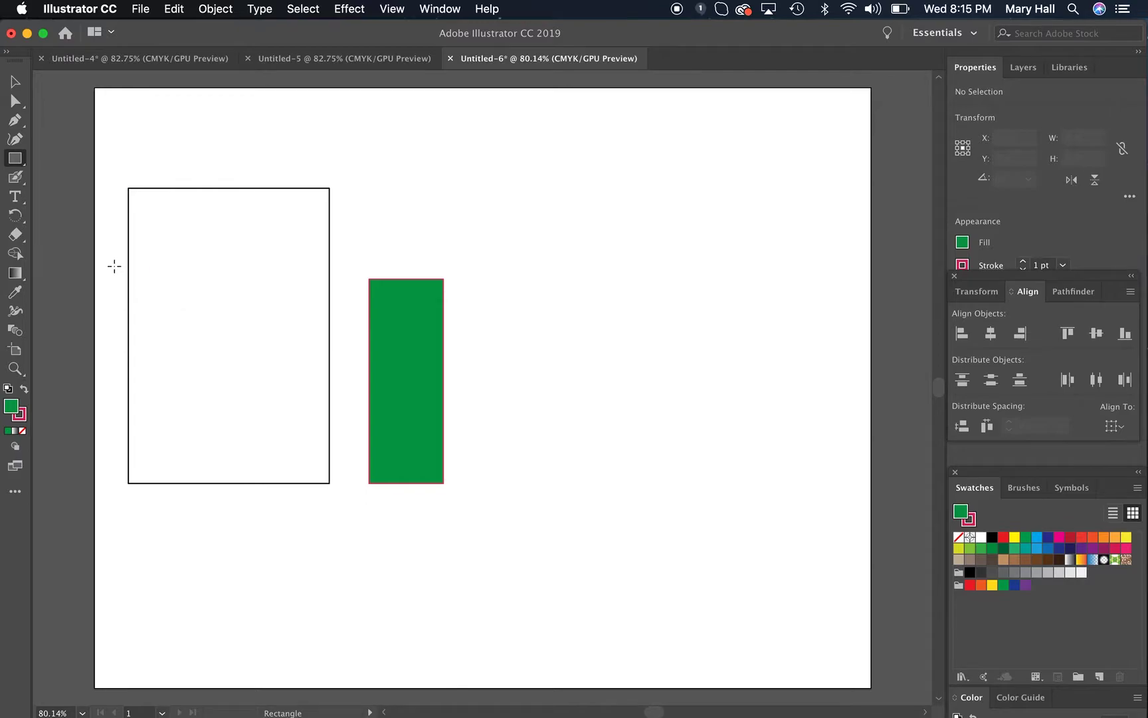
double_click(10, 406)
mouse_move(436, 285)
left_mouse_down()
mouse_move(410, 287)
mouse_move(333, 244)
left_mouse_up()
left_click(738, 275)
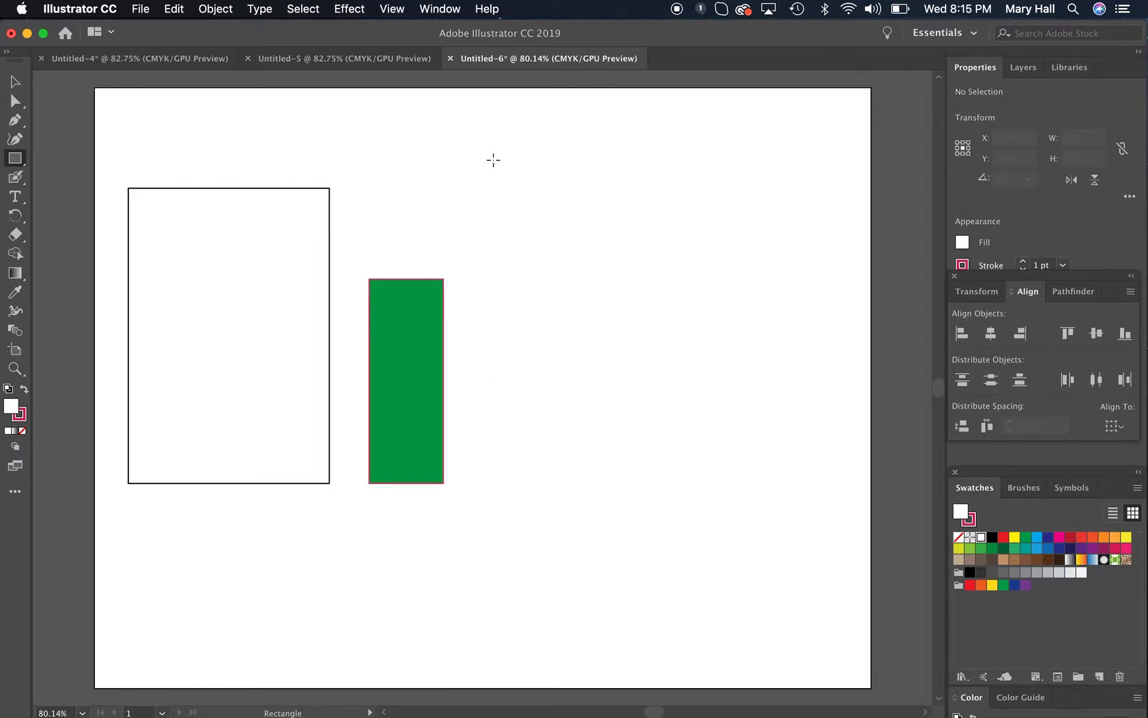
mouse_move(479, 139)
left_mouse_down()
mouse_move(702, 477)
mouse_move(697, 316)
left_mouse_up()
left_click_drag(728, 217, 796, 459)
left_click_drag(821, 243, 842, 292)
left_click(15, 82)
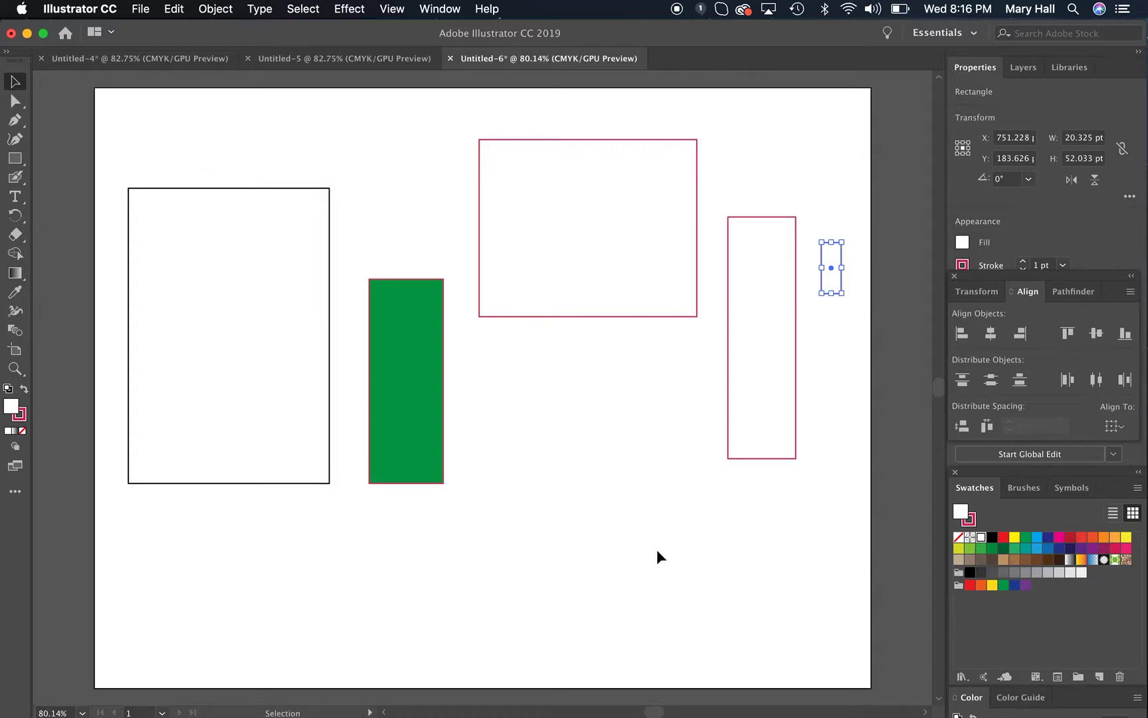
left_click(754, 551)
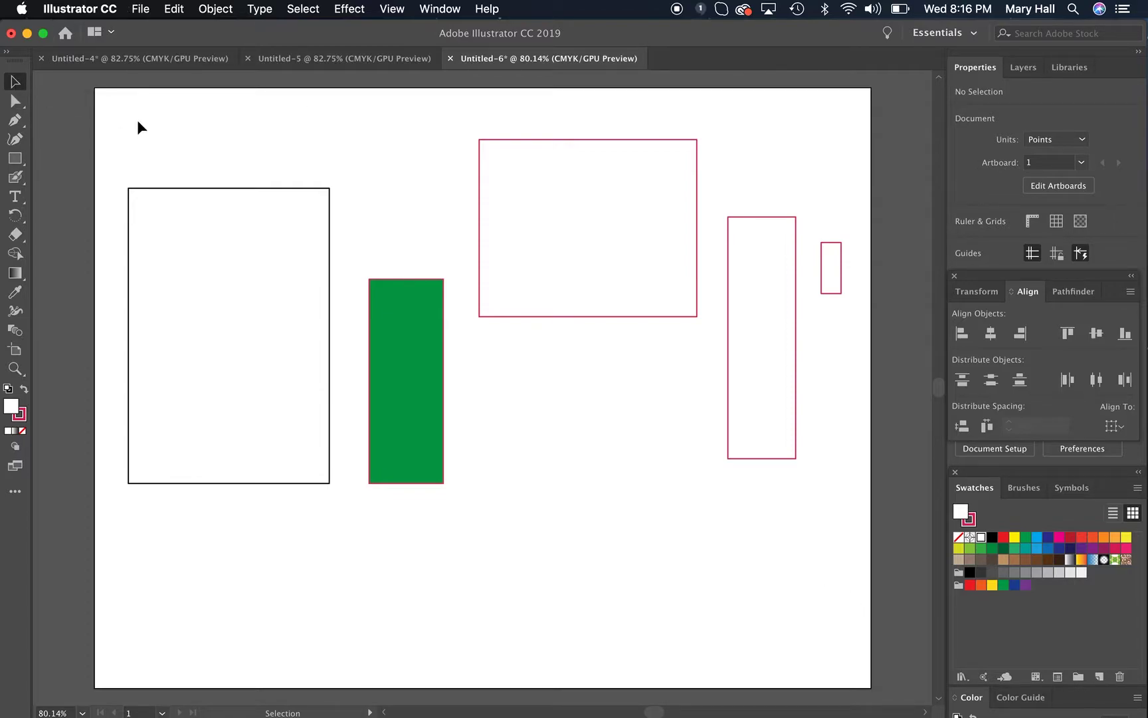
Select all five rectangles and align them vertically in turn by their centers, top edges and bottom edges.
left_click_drag(73, 114, 879, 535)
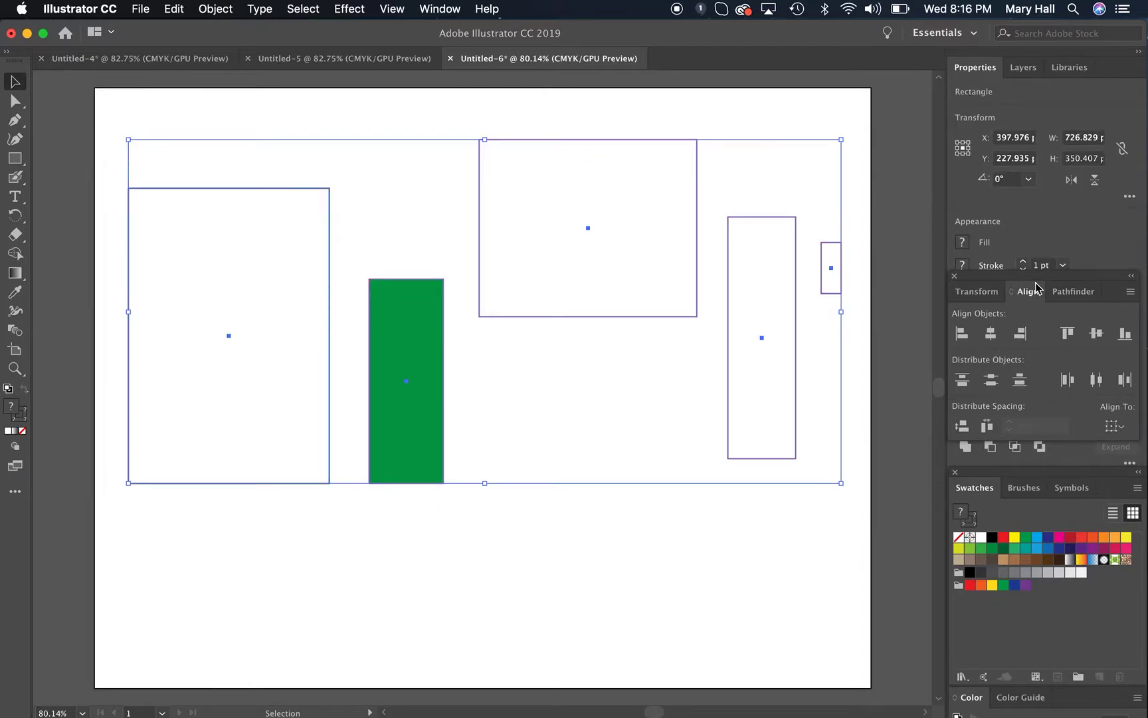
mouse_move(1033, 290)
left_mouse_down()
mouse_move(1051, 284)
mouse_move(1004, 295)
mouse_move(1047, 309)
left_mouse_up()
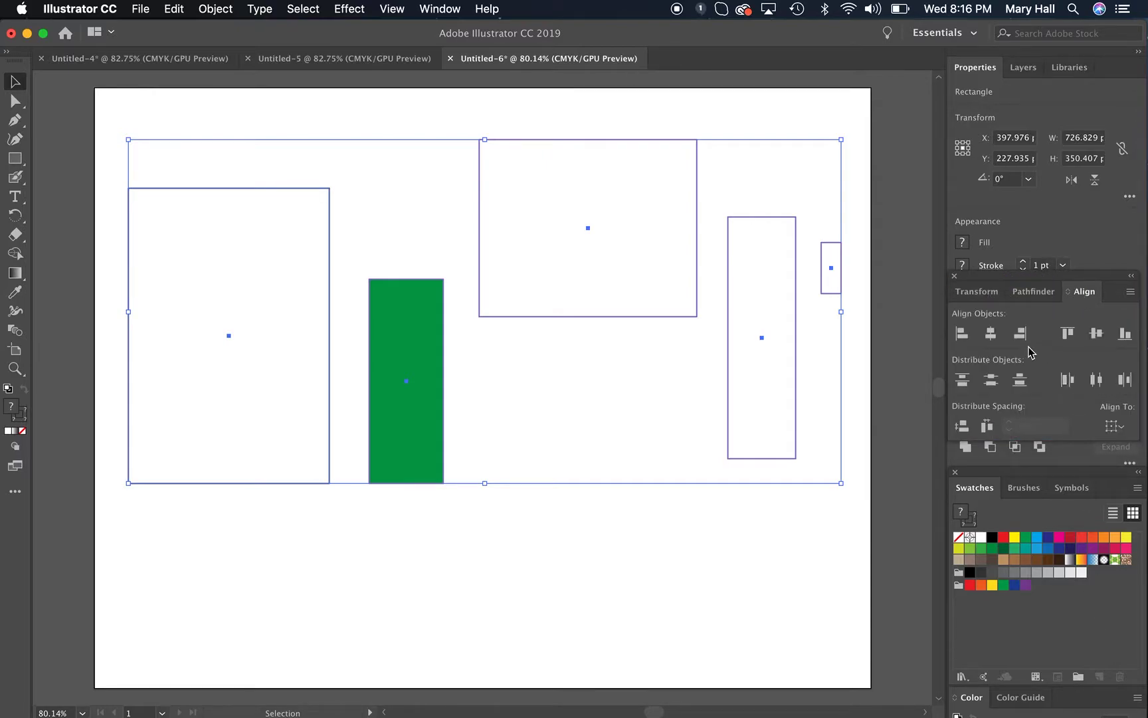
left_click(456, 12)
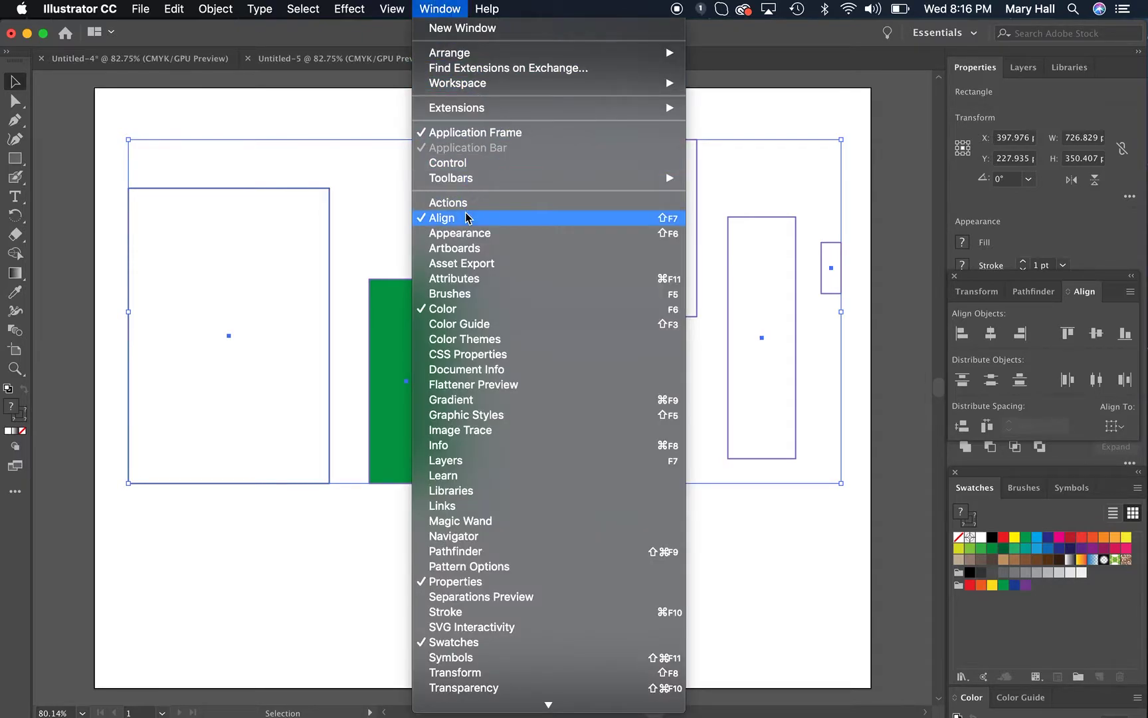
left_click(1052, 280)
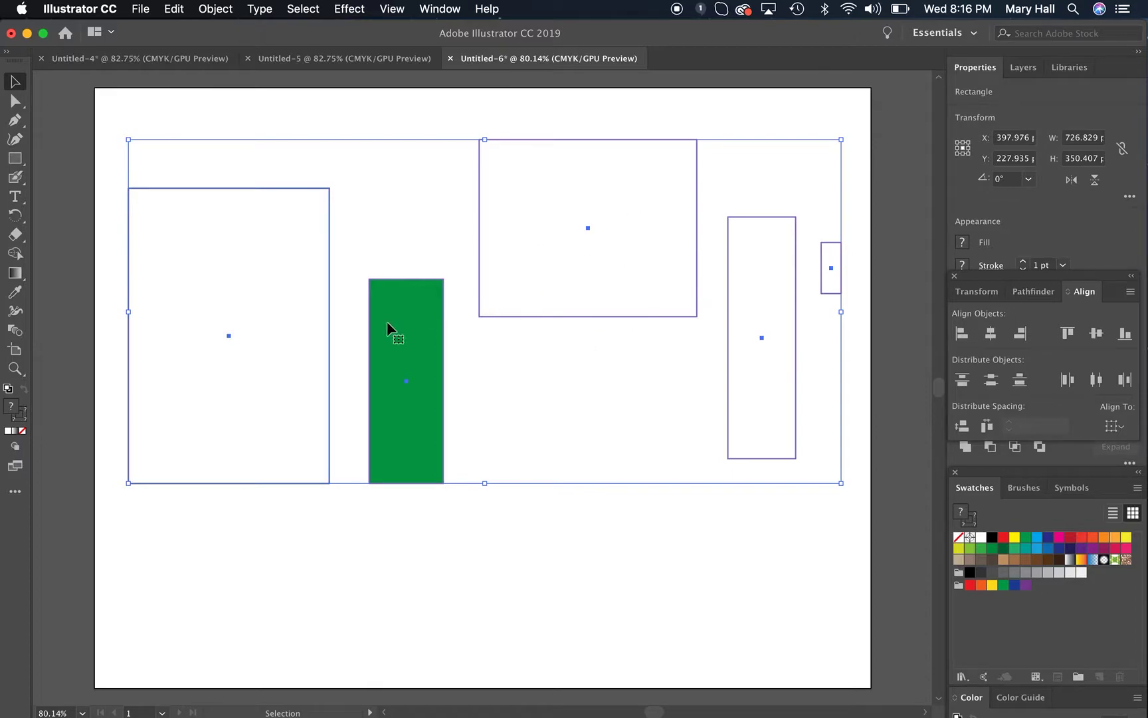
left_click(1097, 340)
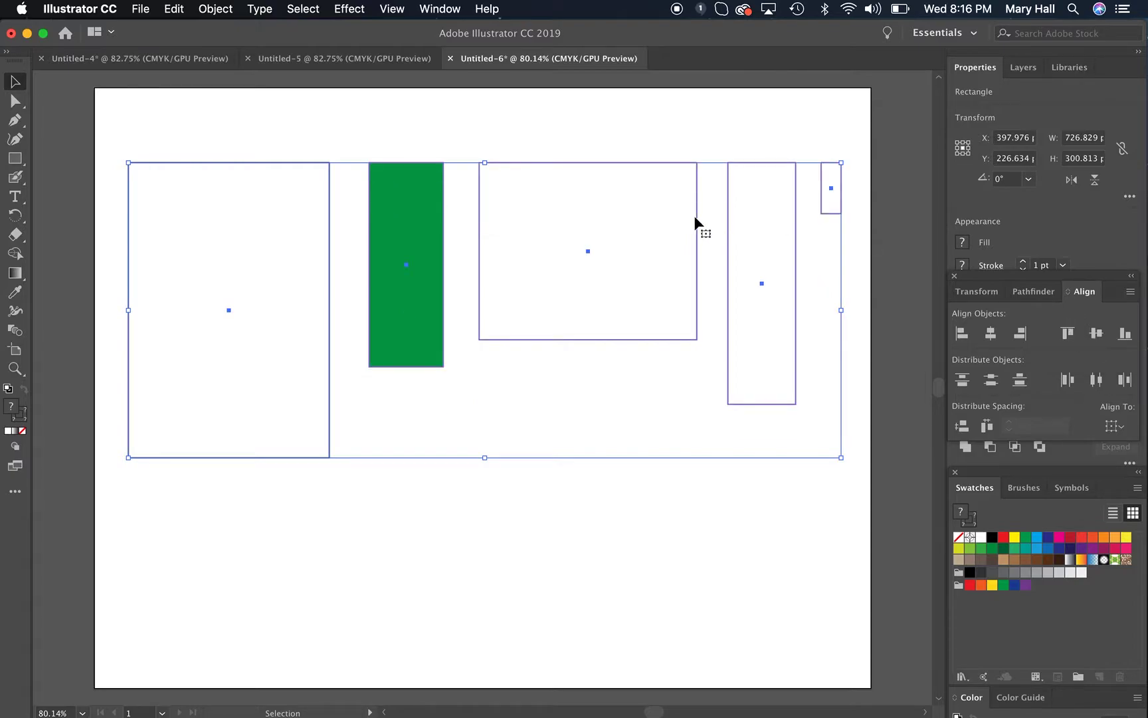
left_click(1125, 333)
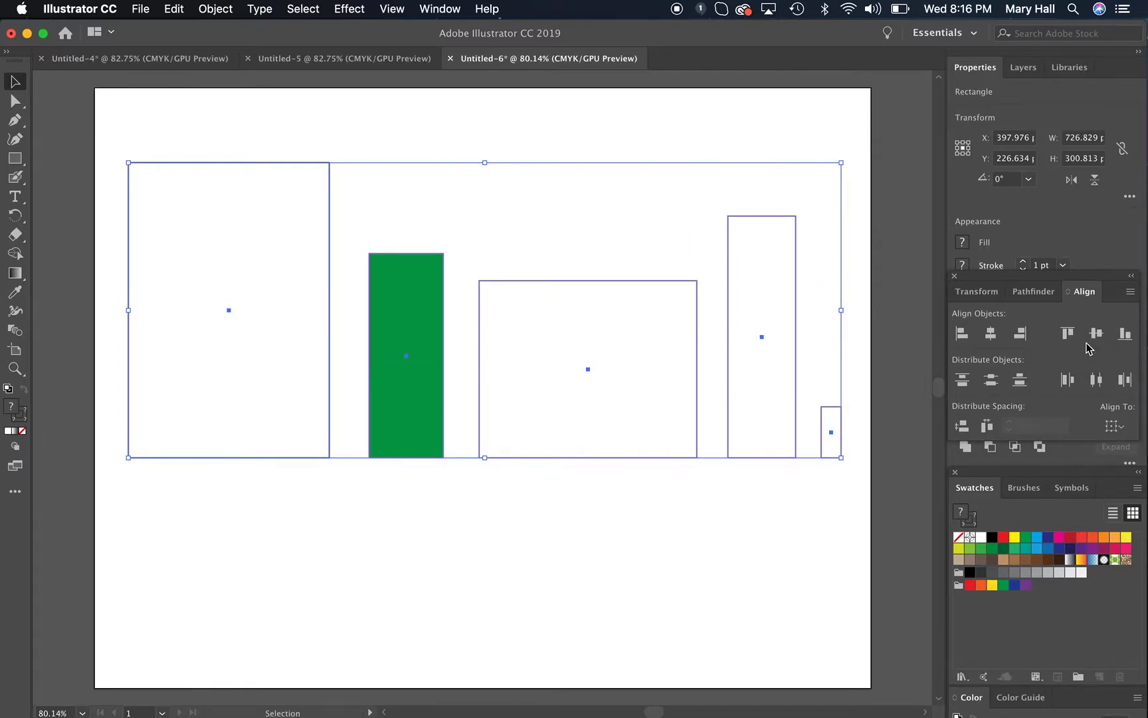
Try aligning the five rectangles by their horizontal centers, and undo that alignment.
left_click(992, 336)
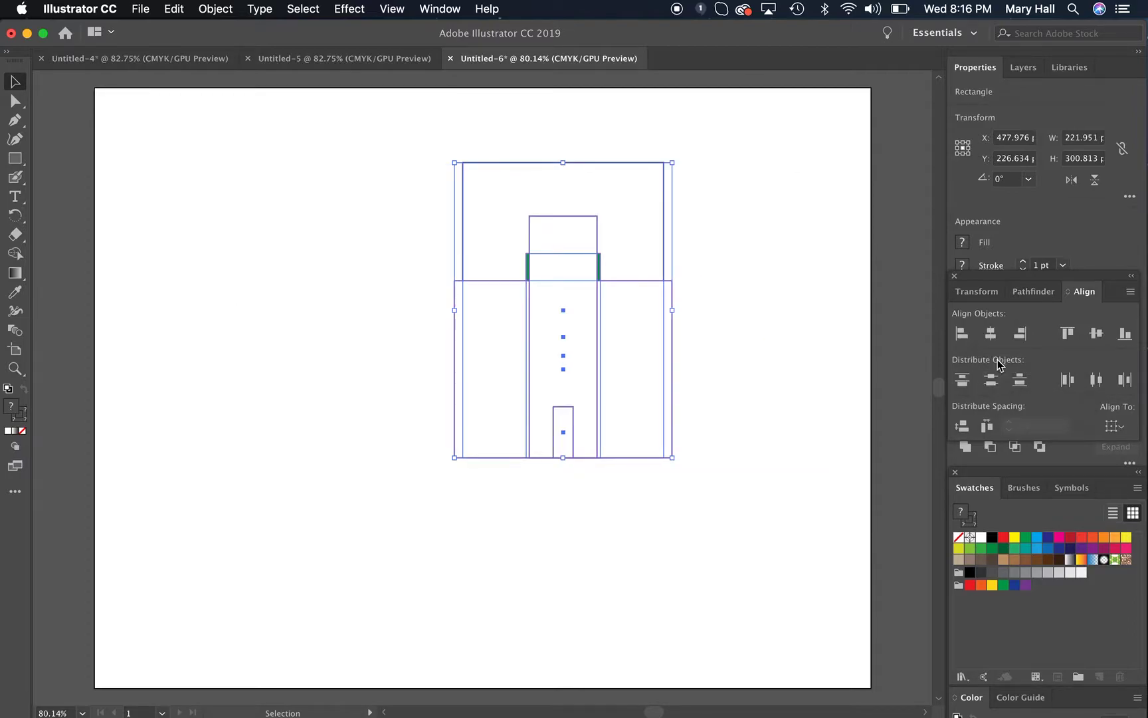
key("super+z")
key("super+z")
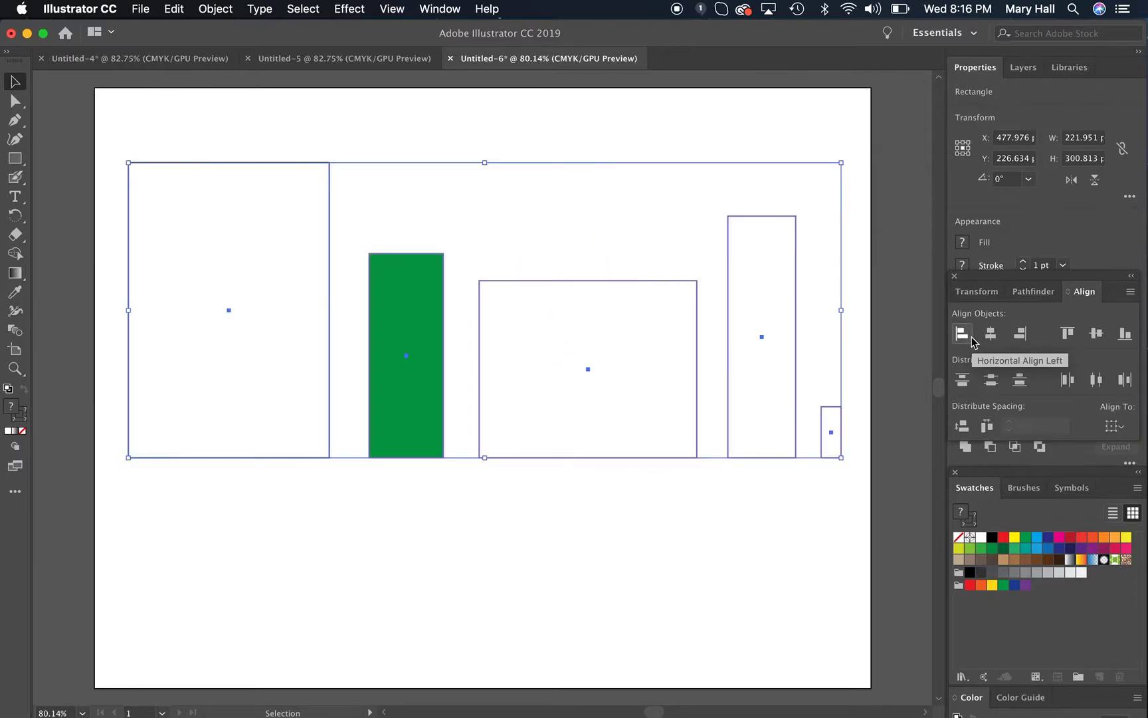
Return the rectangles to vertical center alignment and distribute them horizontally by their centers.
key("super+z")
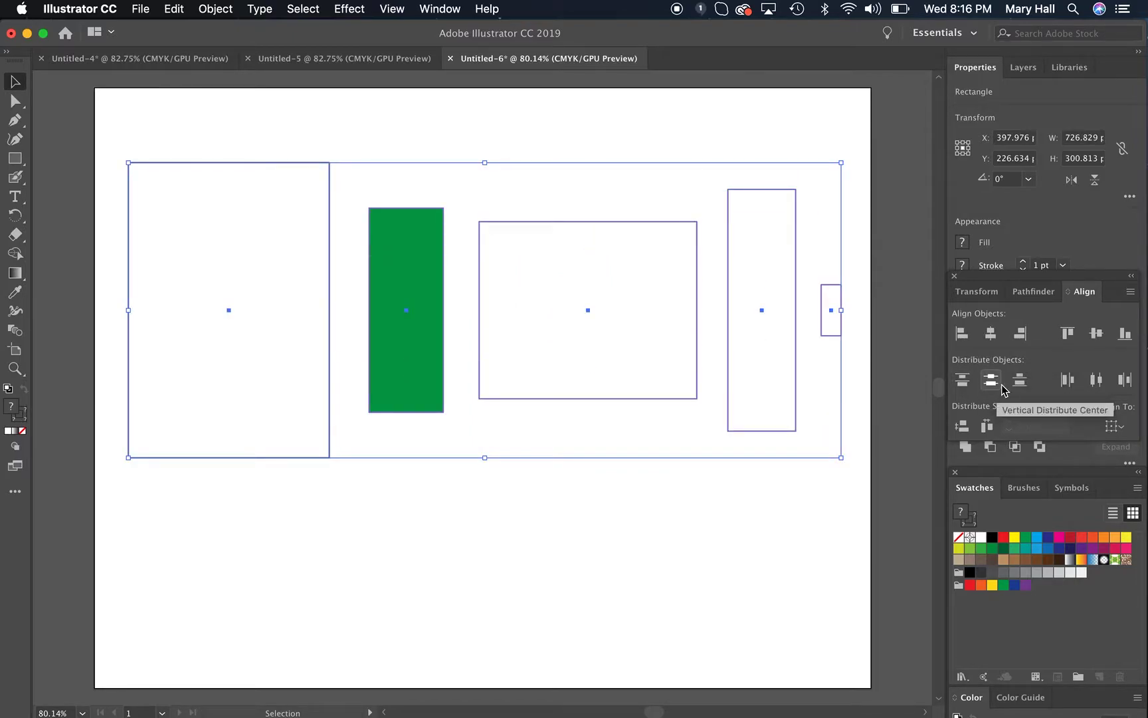
left_click(1097, 380)
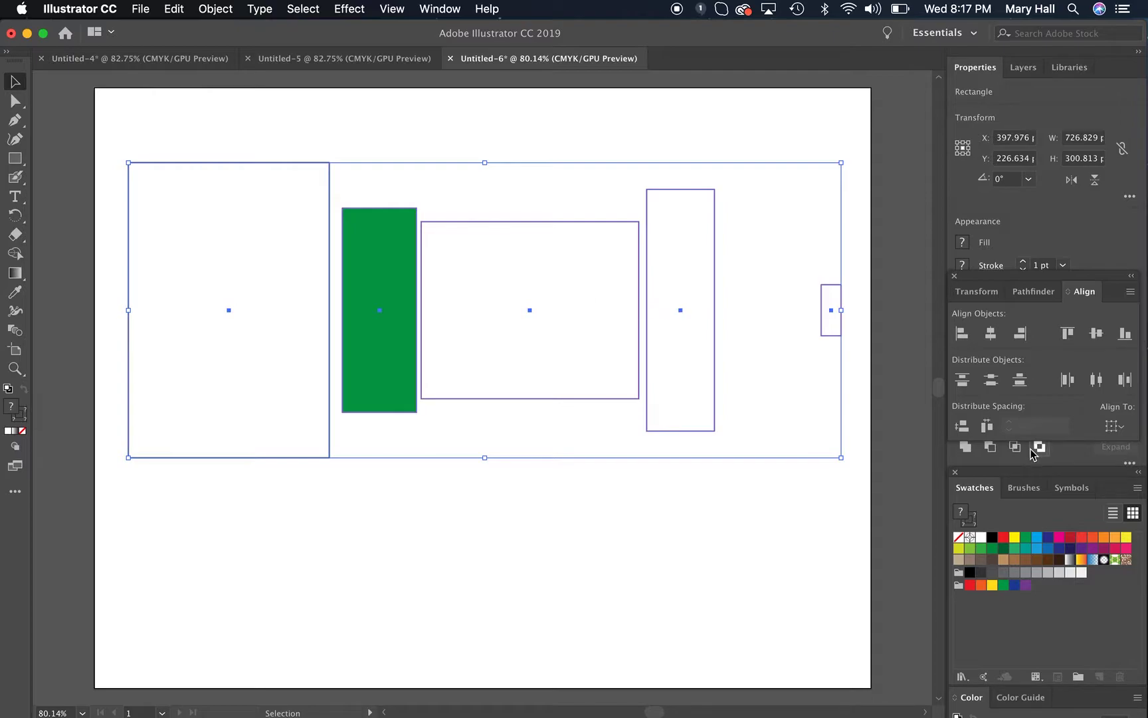
Try distributing the five rectangles horizontally by their left edges and by their right edges, and align their top edges.
left_click(1077, 386)
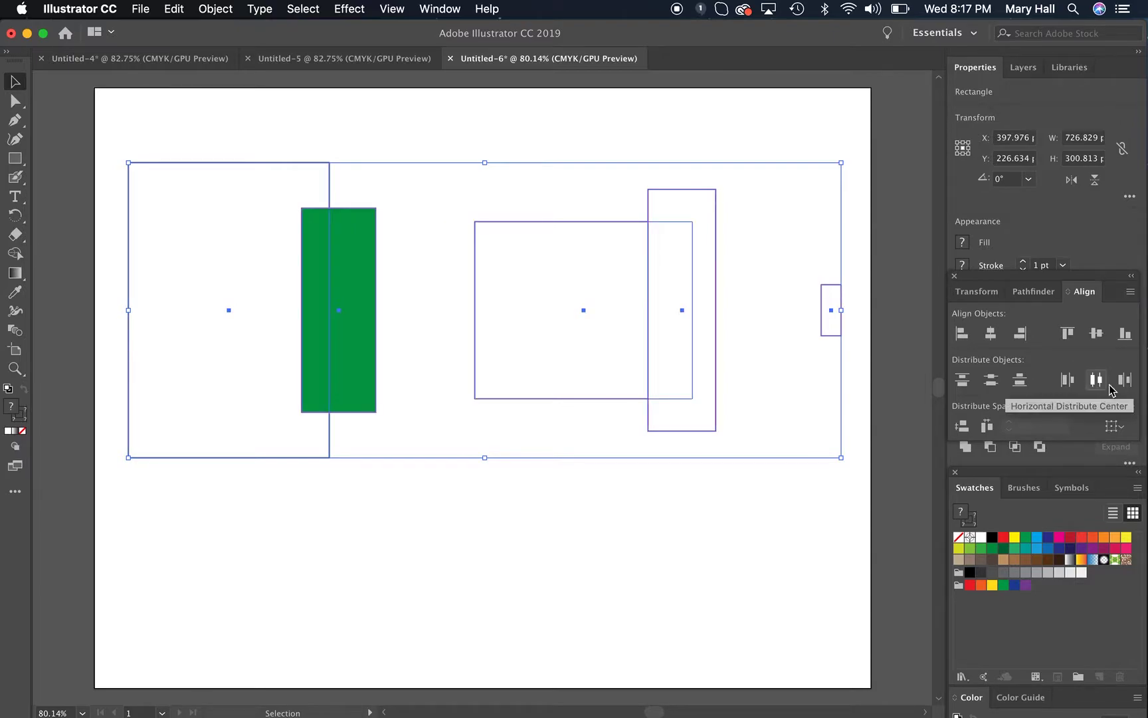
left_click(1130, 389)
left_click(1069, 334)
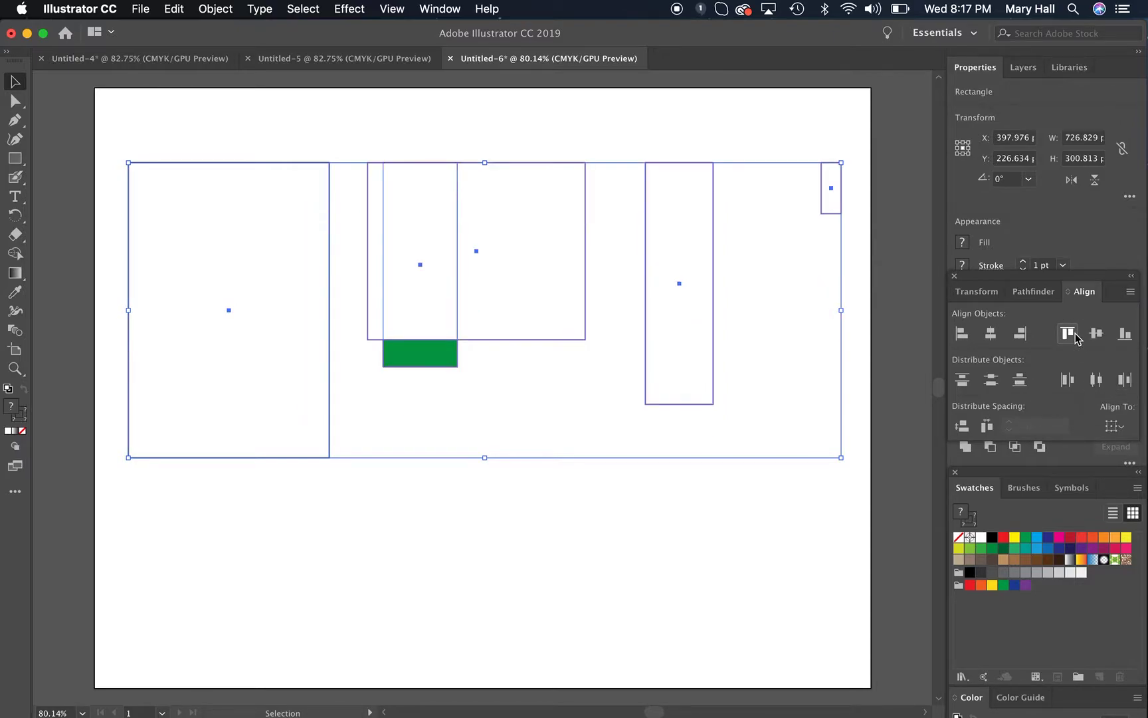
Try aligning the rectangles by their right edges, horizontal centers and left edges, and move the overlapping stack toward the artboard's middle.
left_click(1020, 336)
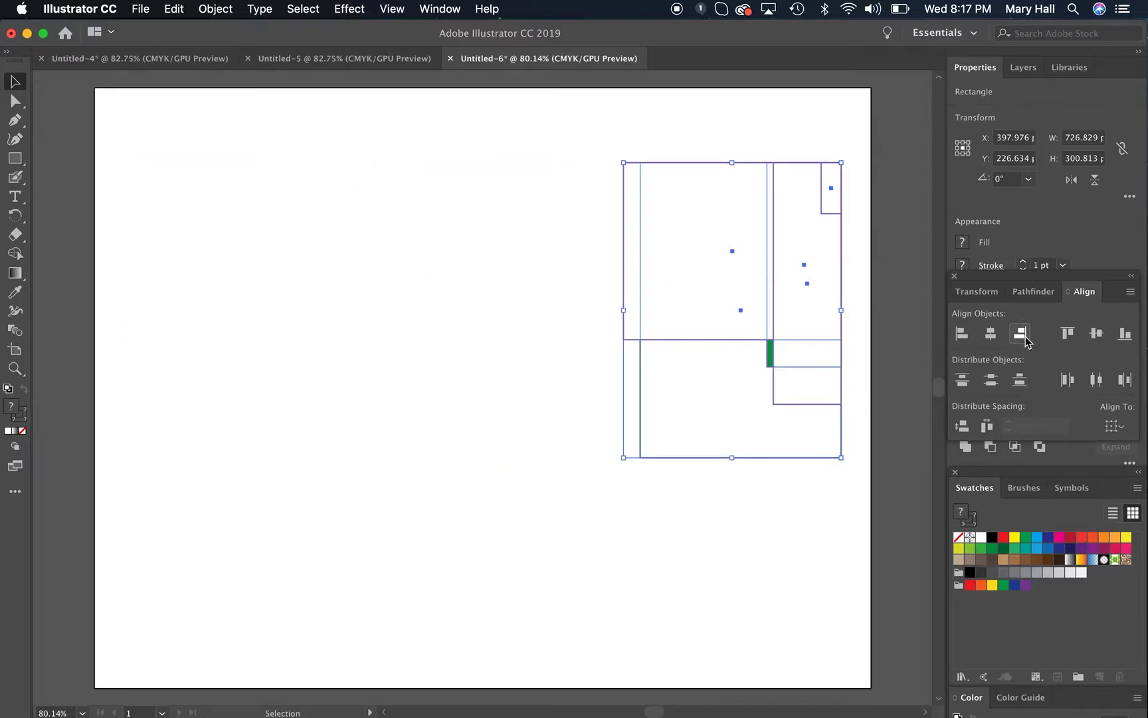
left_click(991, 336)
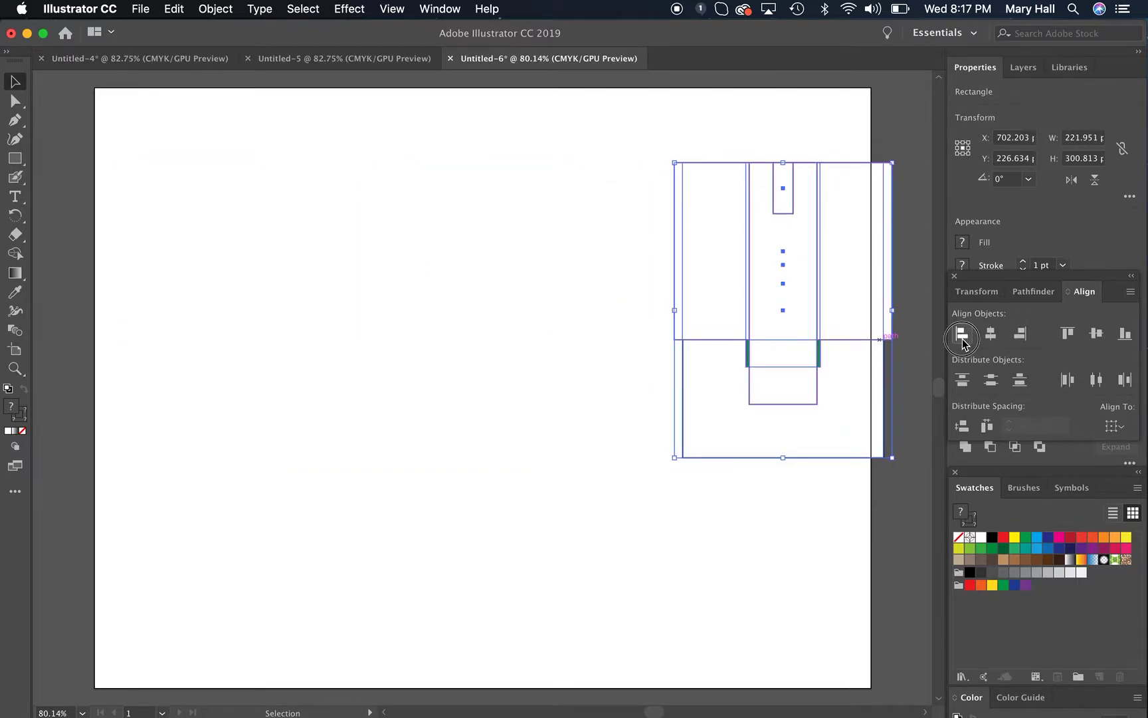
left_click(961, 334)
left_click(371, 192)
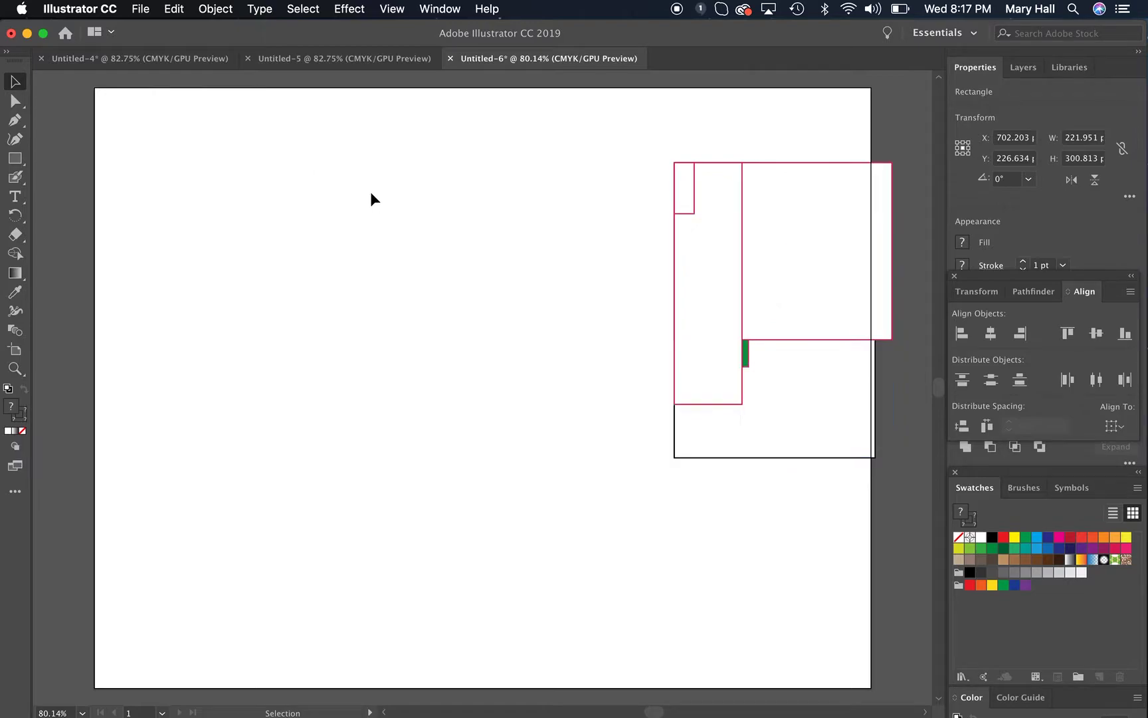
left_click_drag(635, 206, 445, 333)
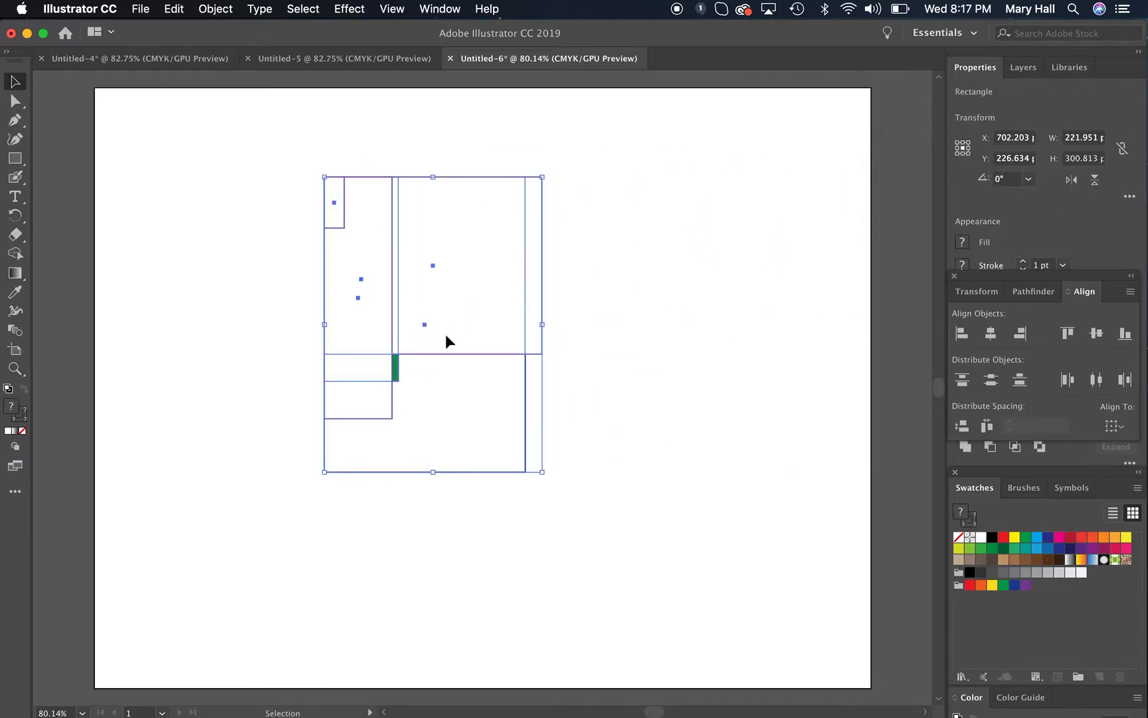
left_click(575, 358)
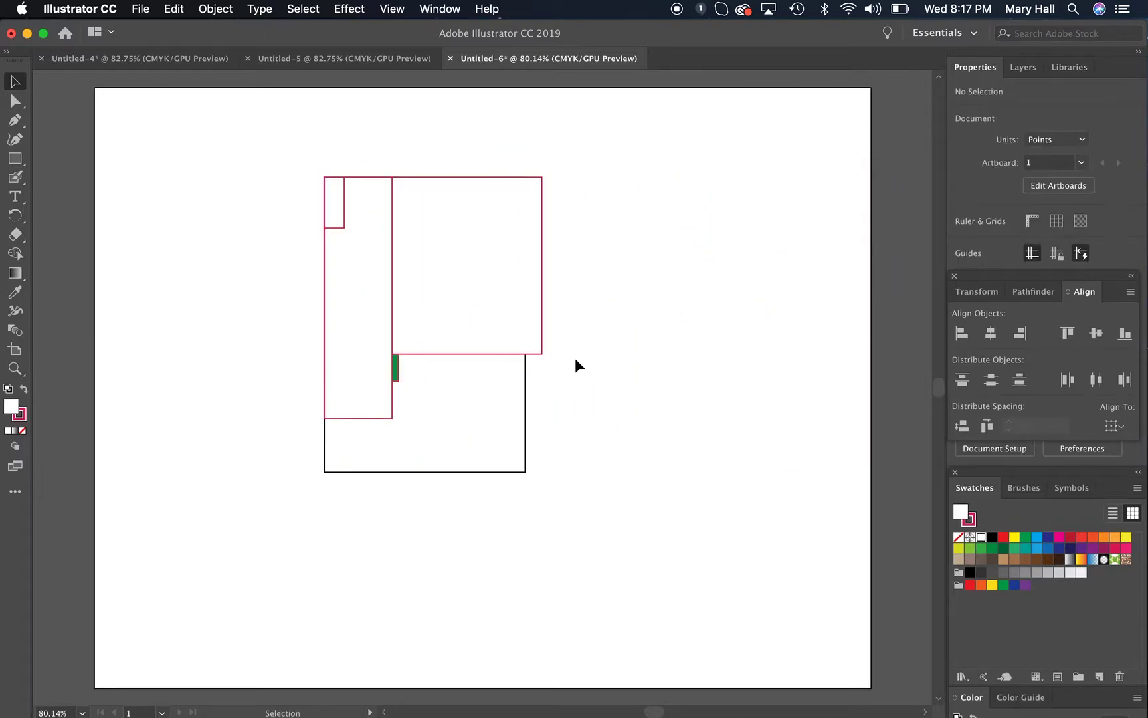
Undo the stack's move and the recent alignments and horizontal distributions of the five rectangles.
key("super+z")
key("super+z")
key("super+z")
key("super+z")
key("super+z")
key("super+z")
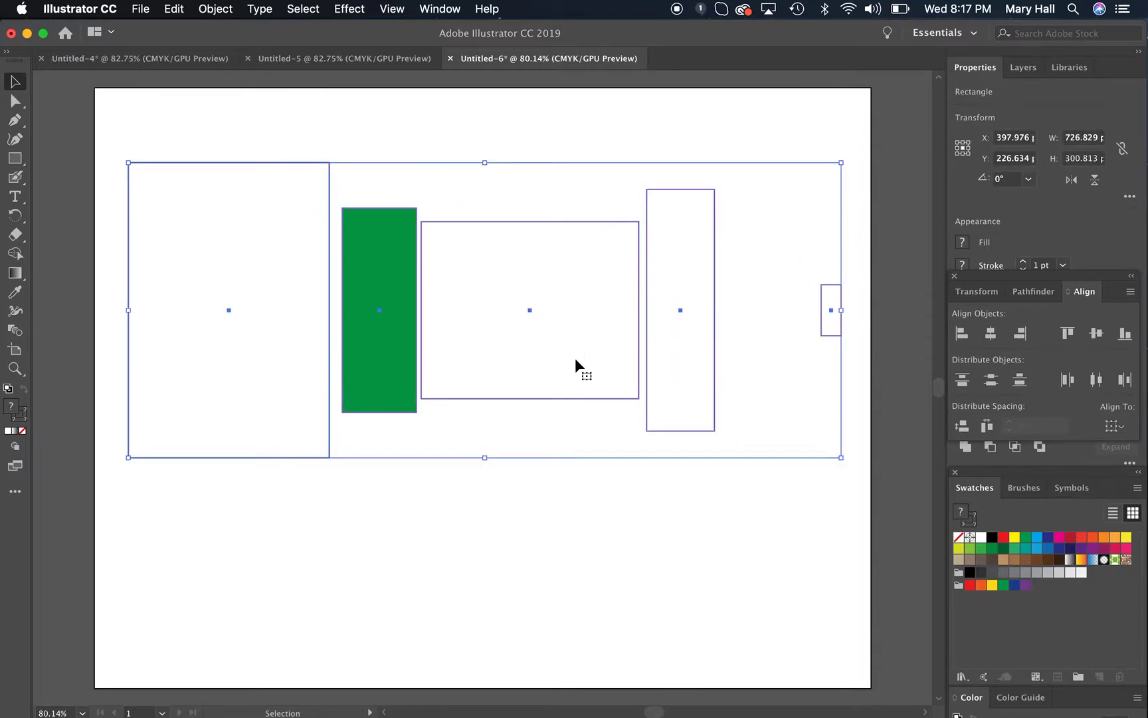
key("super+z")
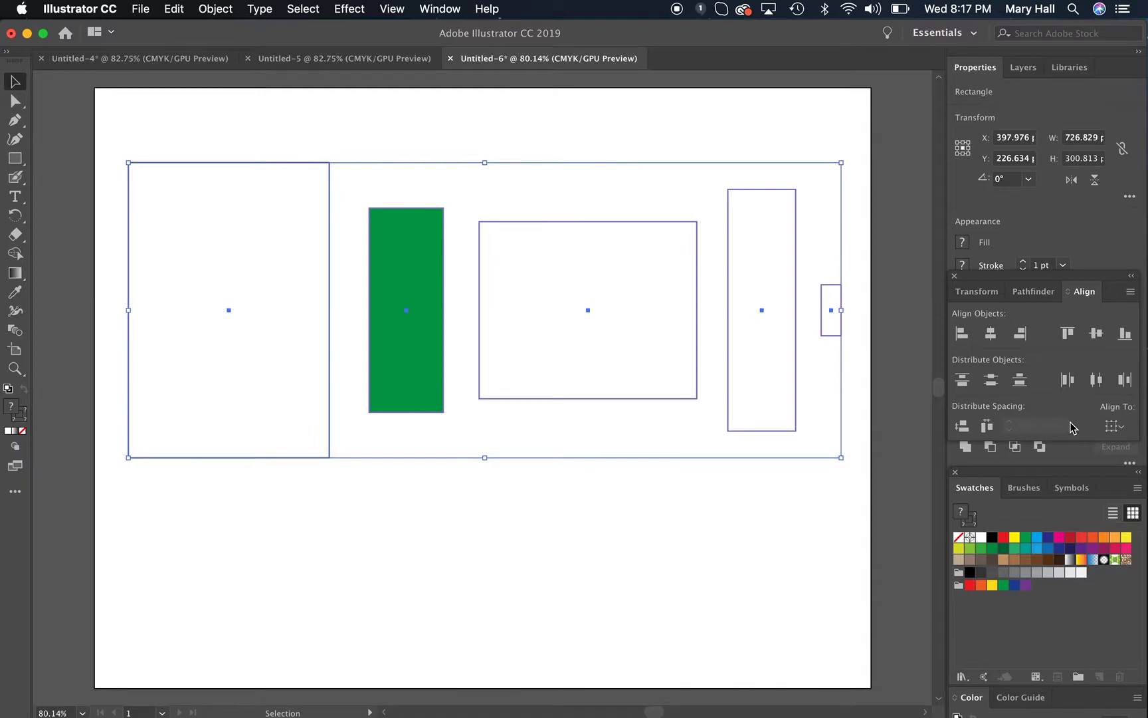
Align the five rectangles by their bottom edges and deselect them.
left_click(1124, 334)
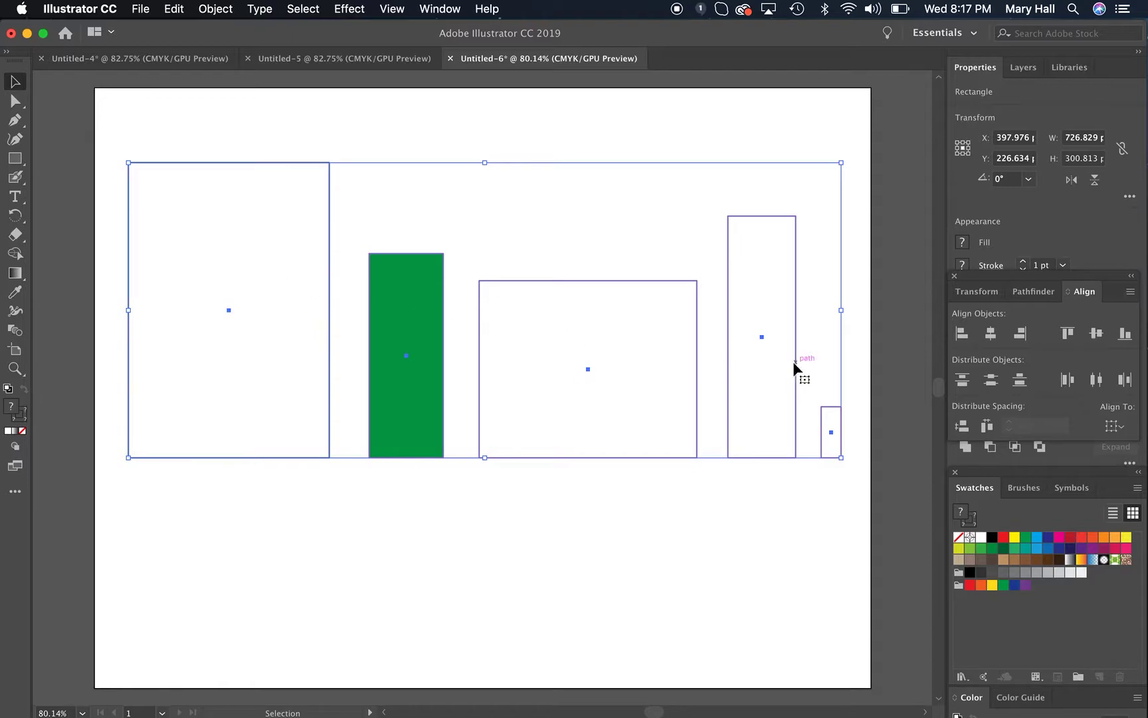
left_click(201, 98)
Select all five rectangles and change their stroke color to black (#000000).
left_click_drag(75, 227, 777, 422)
left_click(763, 504)
left_click_drag(821, 503, 49, 415)
double_click(21, 417)
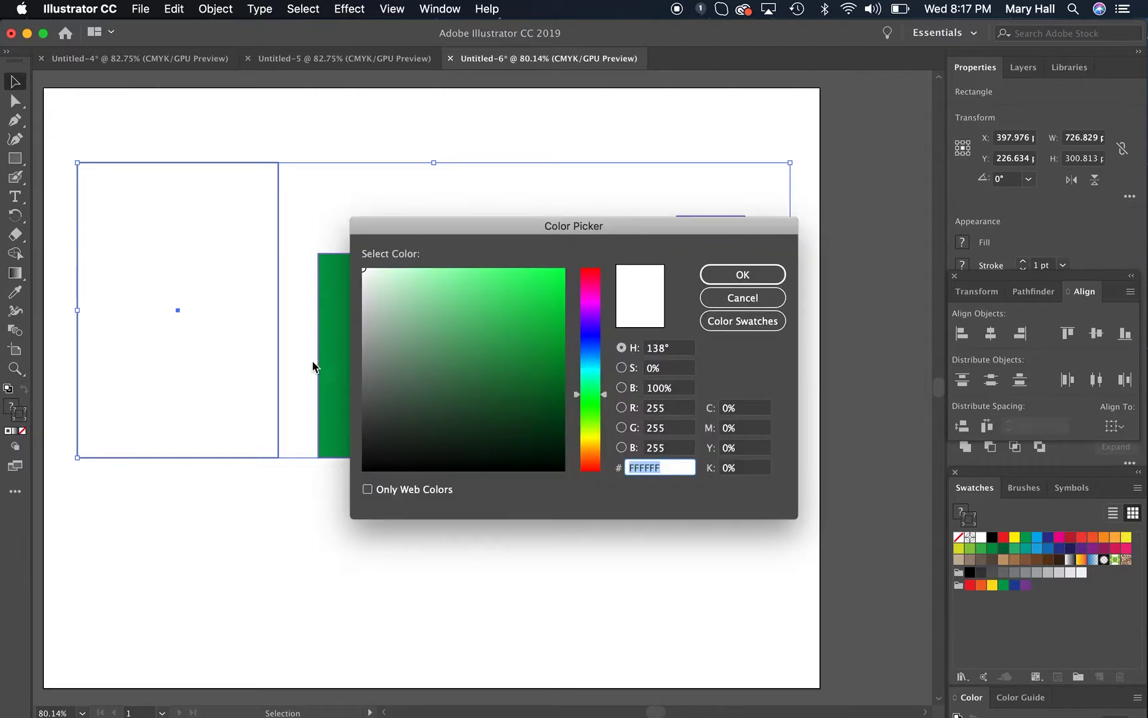
left_click_drag(445, 347, 346, 469)
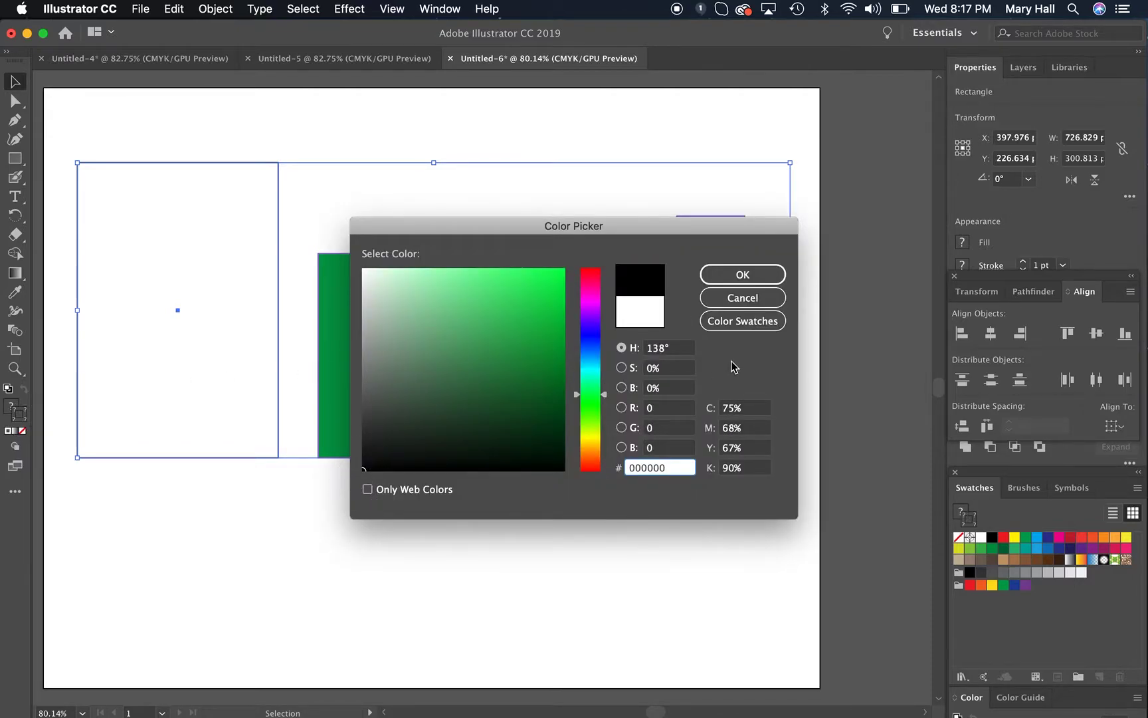
left_click(739, 276)
left_click(494, 549)
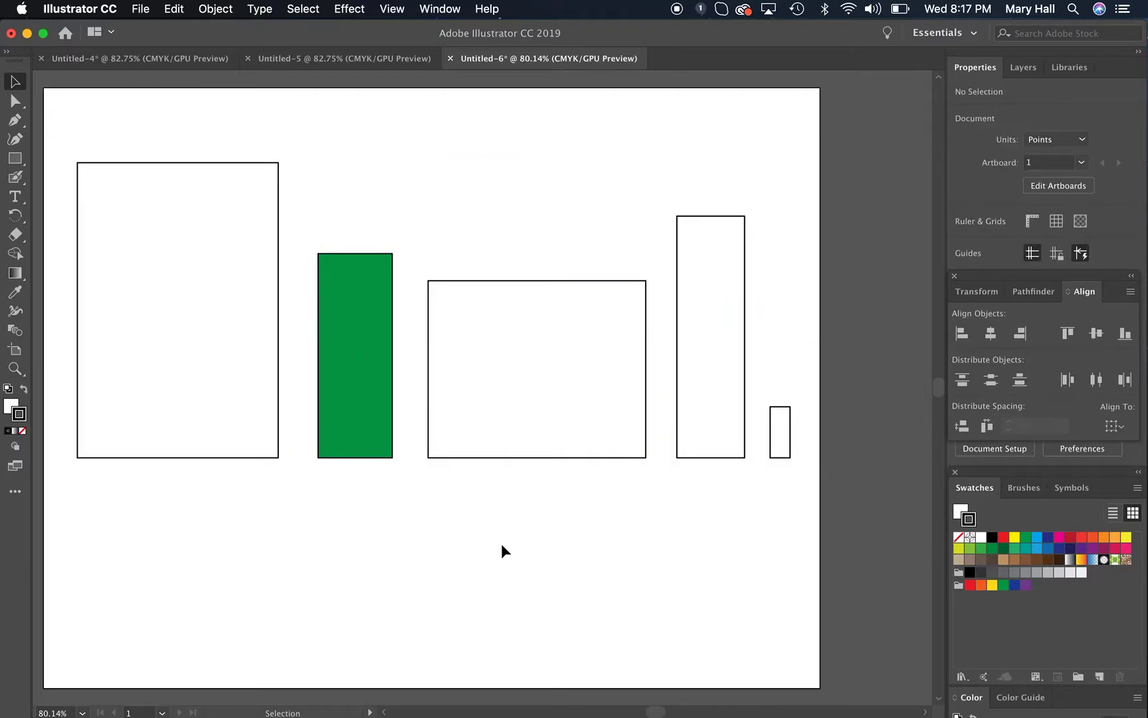
Set the large leftmost rectangle's fill to none, keeping its black stroke.
left_click(266, 420)
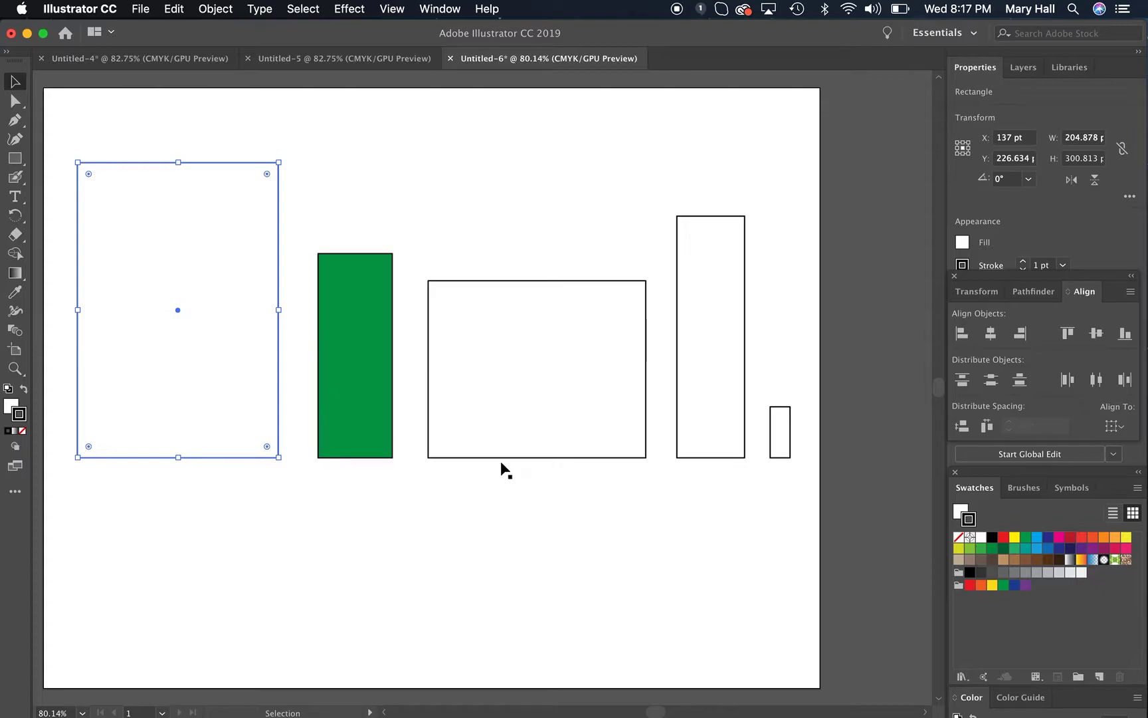
left_click(489, 473)
left_click(173, 339)
double_click(12, 406)
left_click(774, 297)
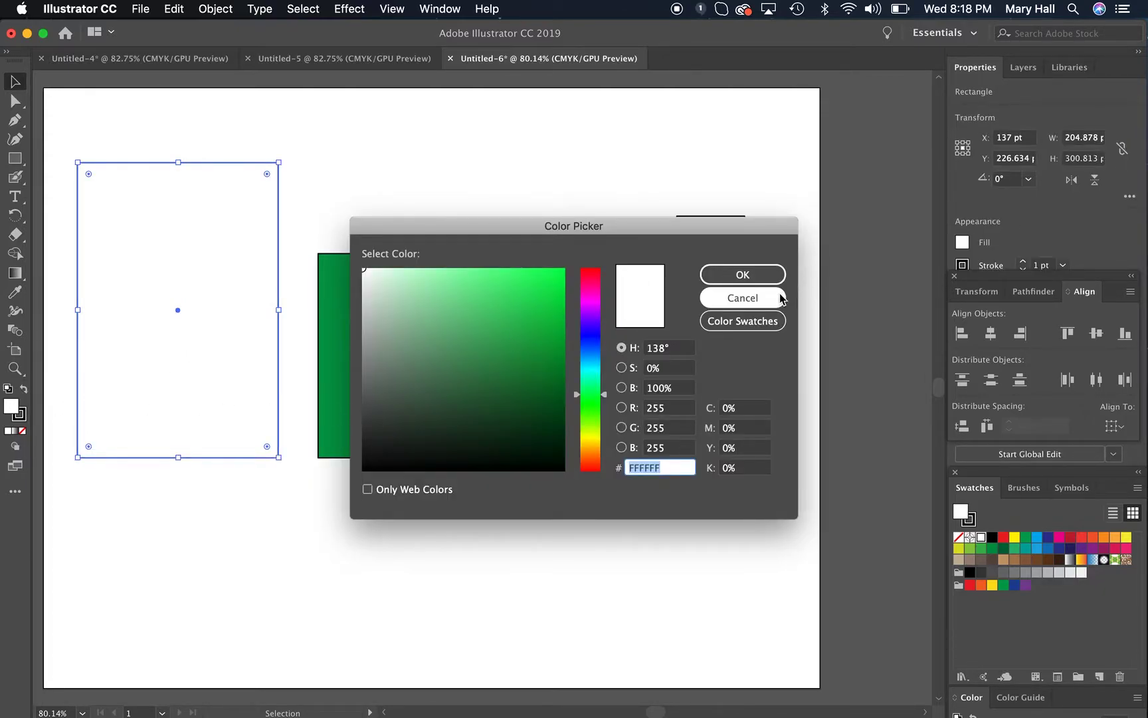
left_click(23, 432)
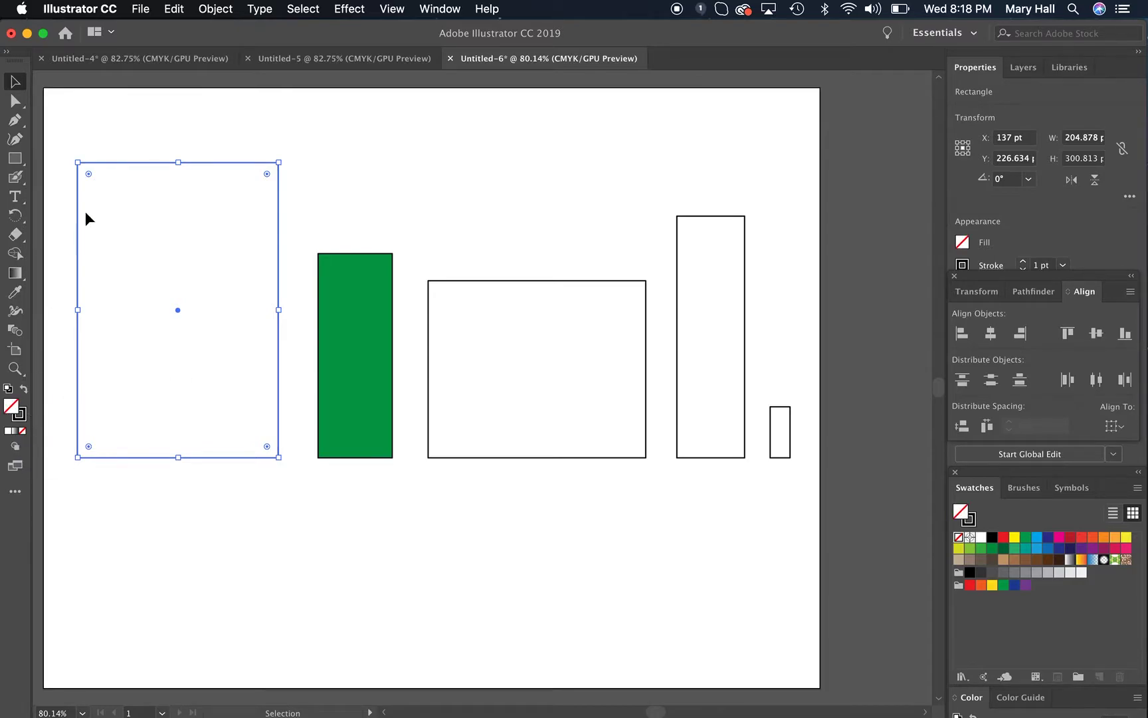
left_click(61, 215)
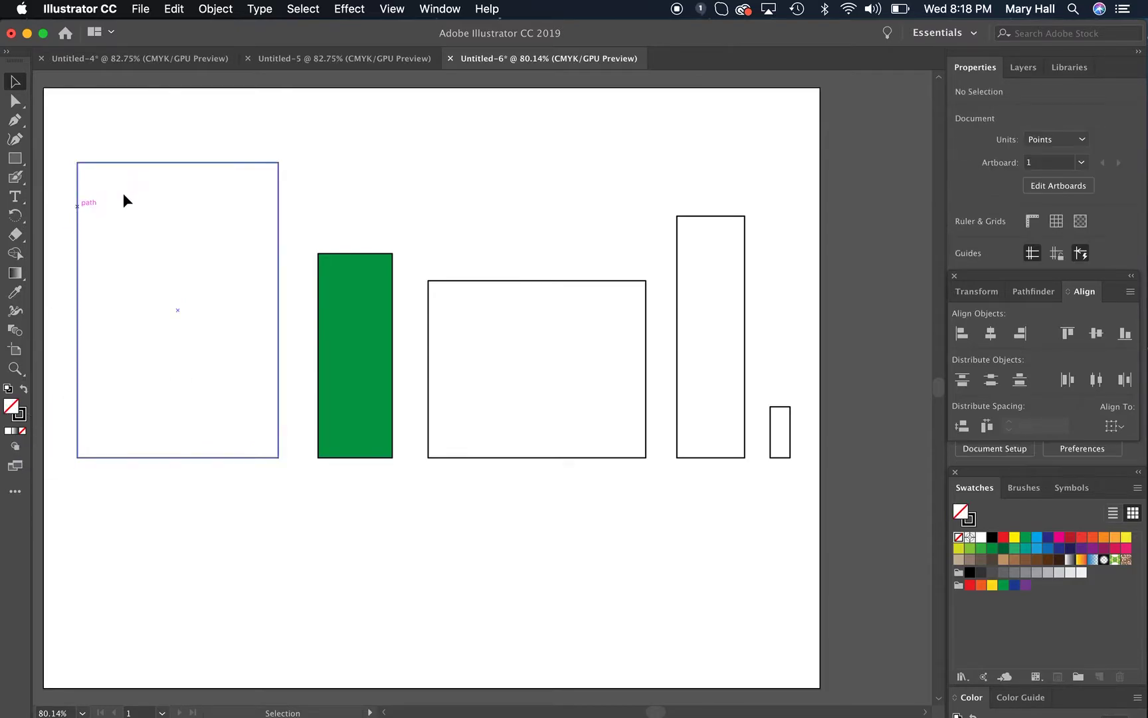
Move the unfilled large rectangle by its outline to about X 154 pt, Y 236 pt.
left_click(156, 161)
left_click(173, 127)
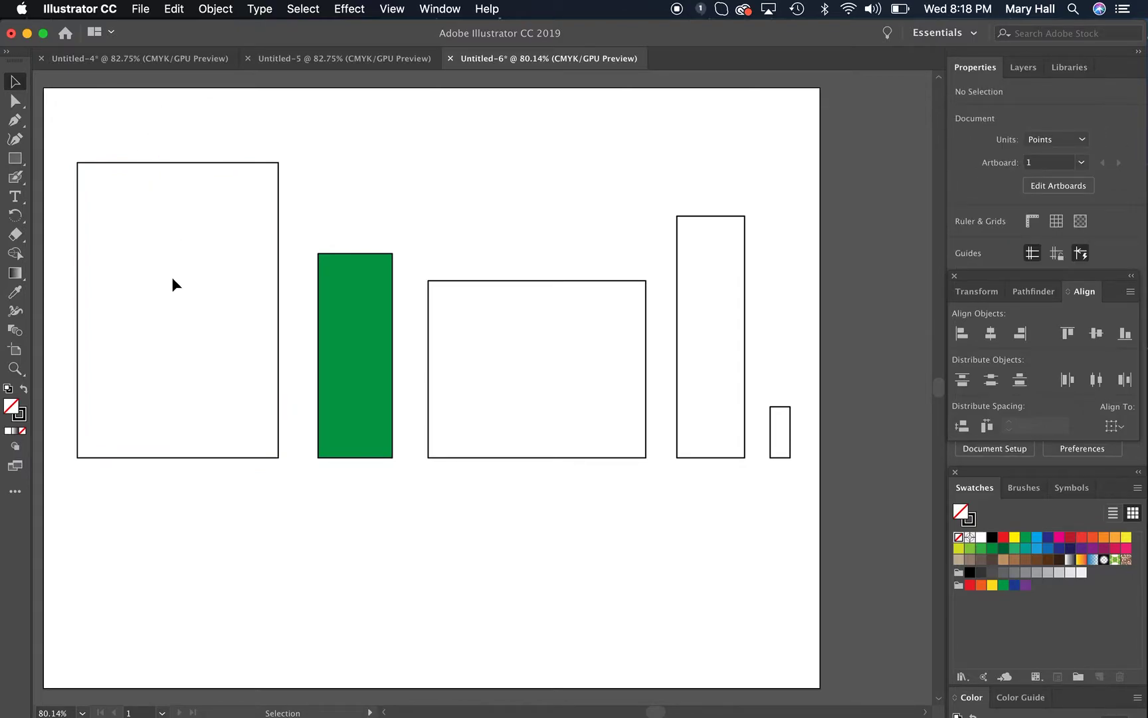
left_click_drag(279, 228, 239, 220)
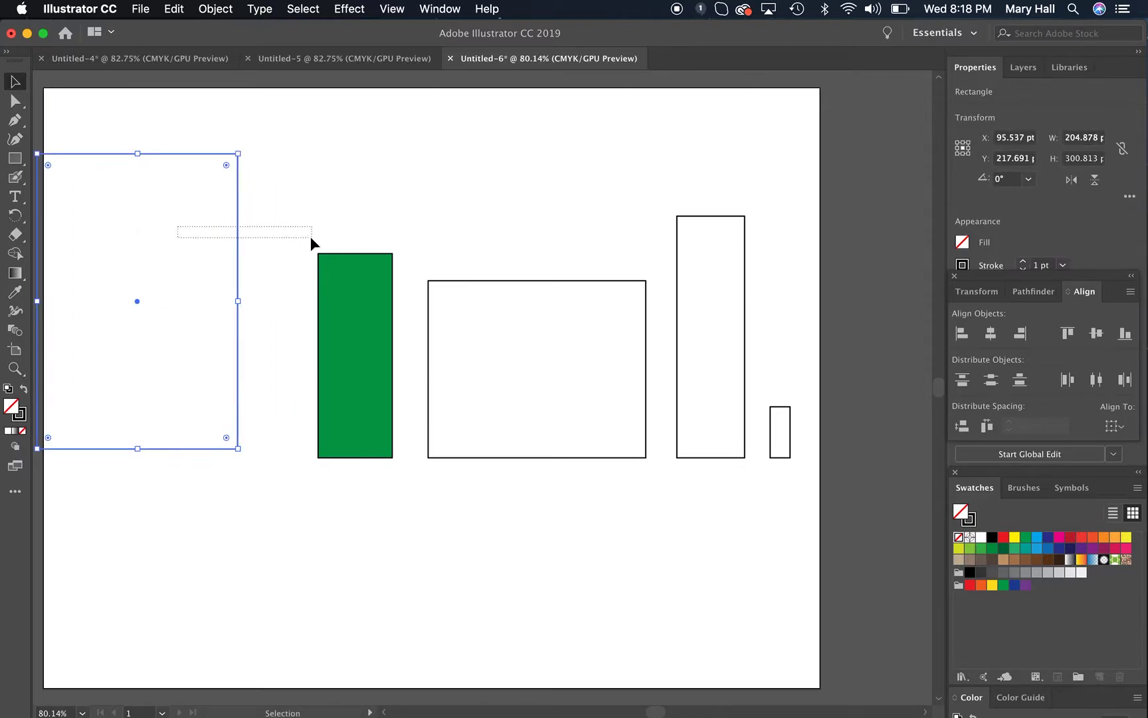
left_click(158, 219)
left_click_drag(197, 155, 253, 172)
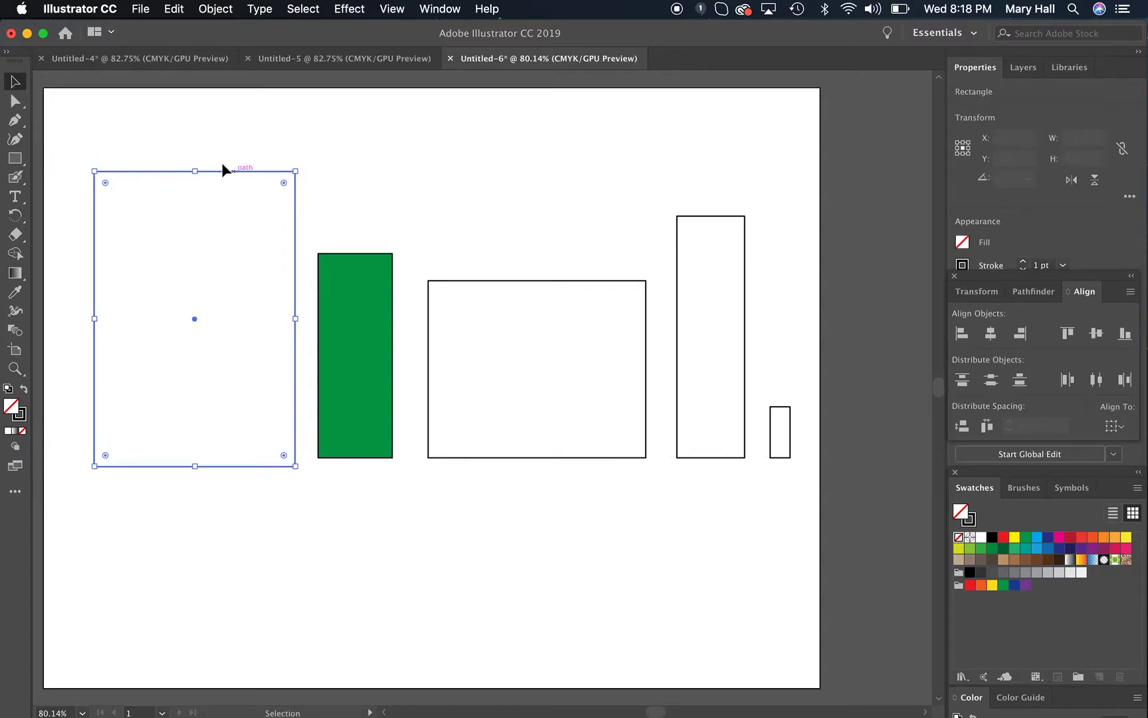
left_click(248, 122)
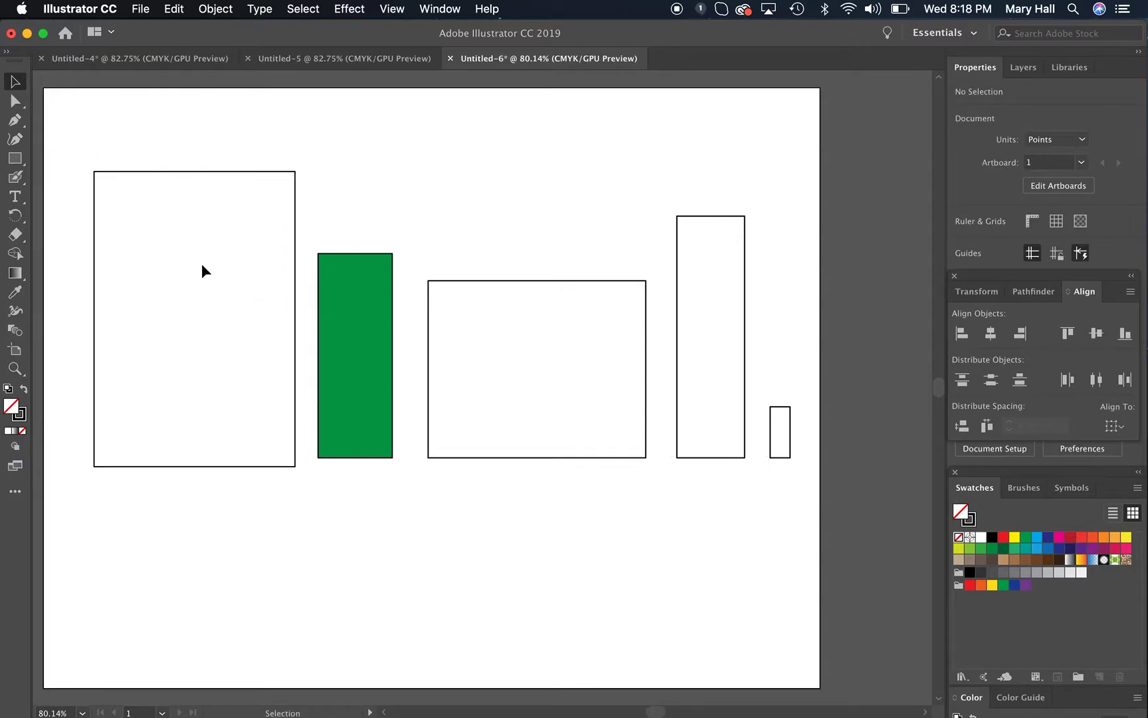
Try to move the unfilled large rectangle from its empty interior, and clear the selection.
left_click_drag(183, 269, 475, 179)
left_click_drag(223, 230, 477, 138)
left_click_drag(177, 258, 500, 139)
right_click(215, 210)
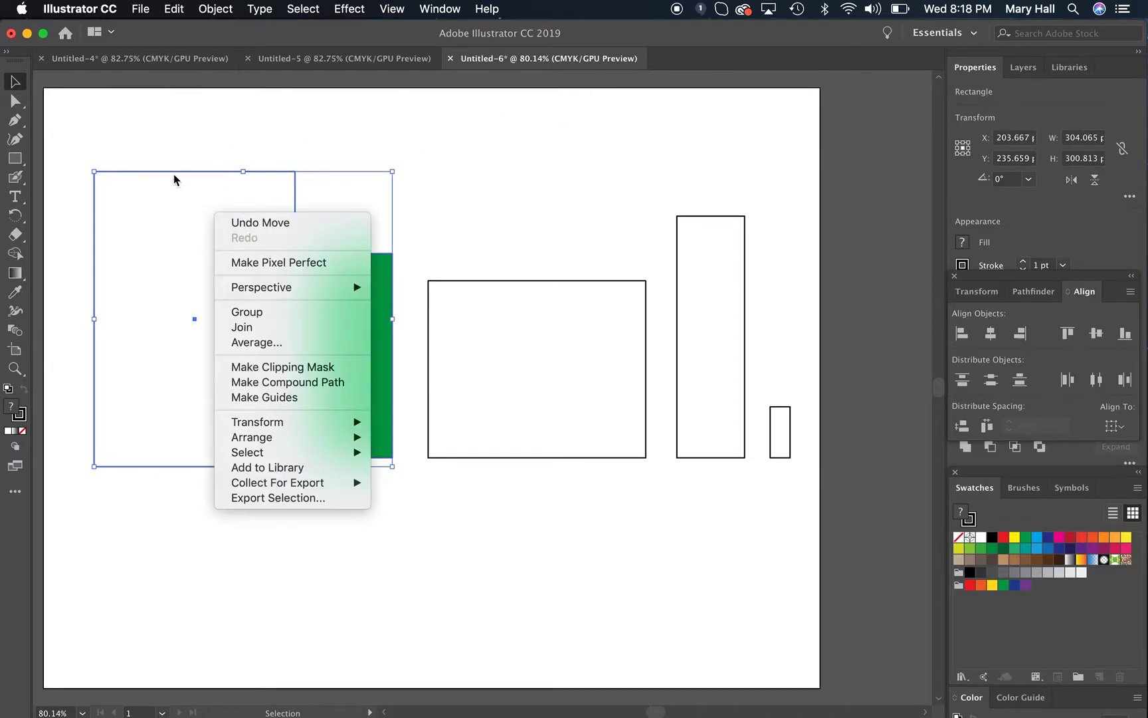
left_click(180, 149)
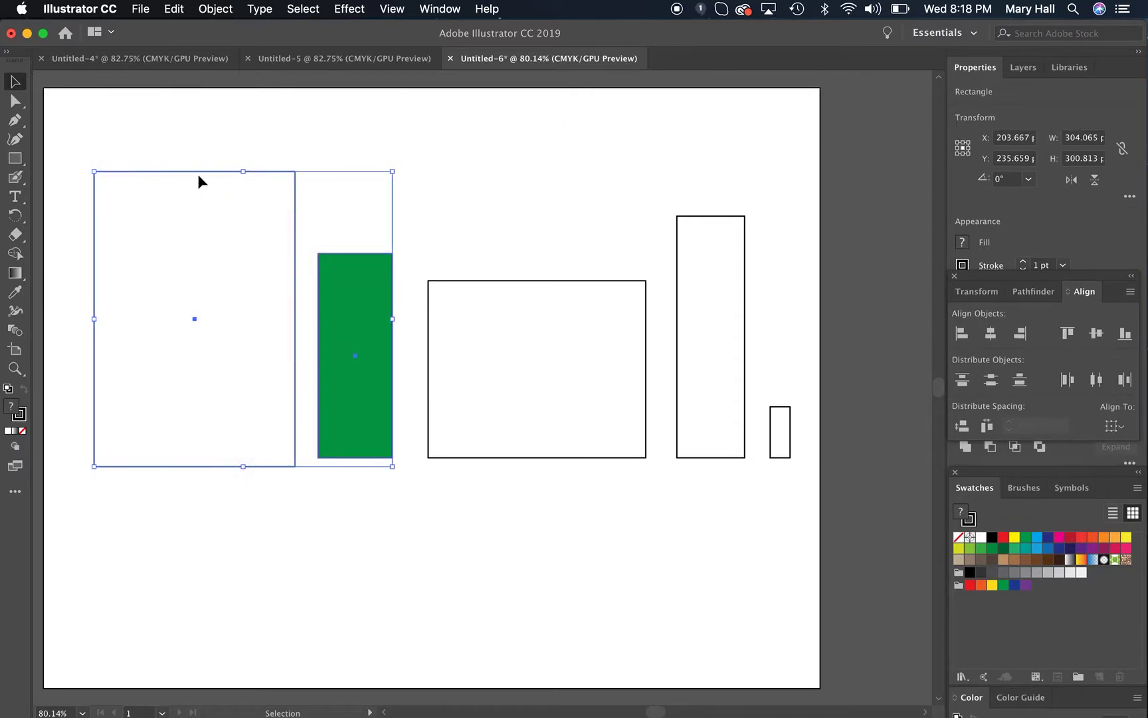
left_click(207, 139)
Select the large leftmost rectangle by its outline and fill it with bright green (#05D33F).
left_click(207, 173)
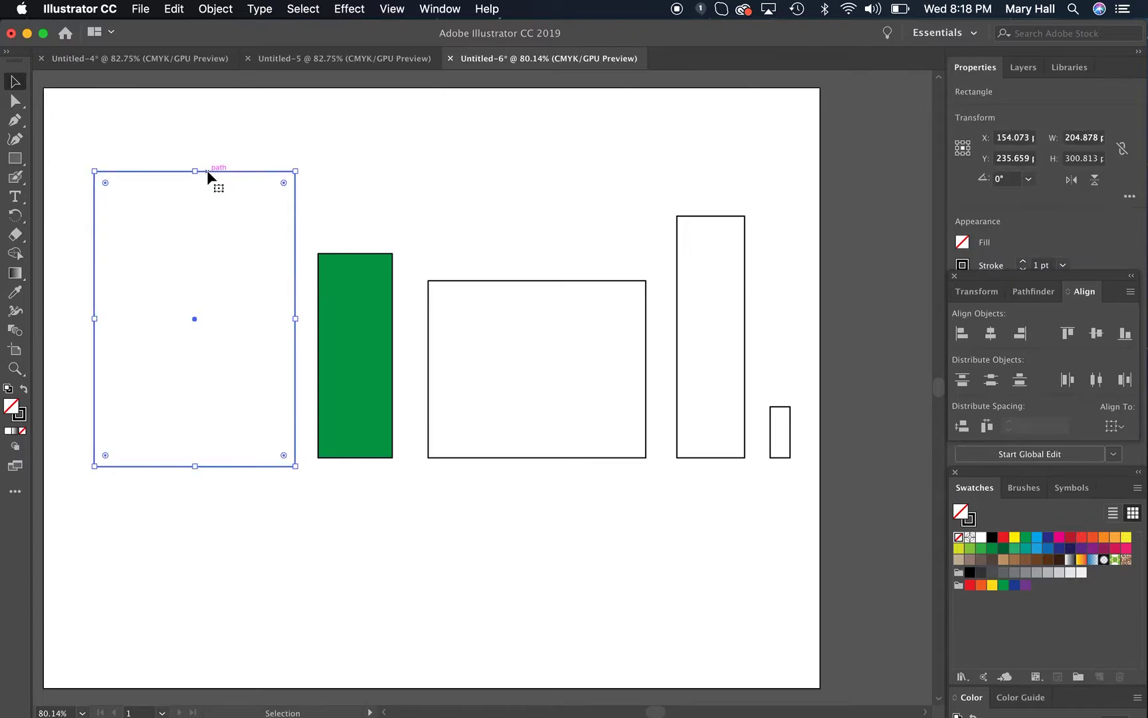
double_click(9, 405)
left_click_drag(438, 335, 563, 302)
left_click(743, 274)
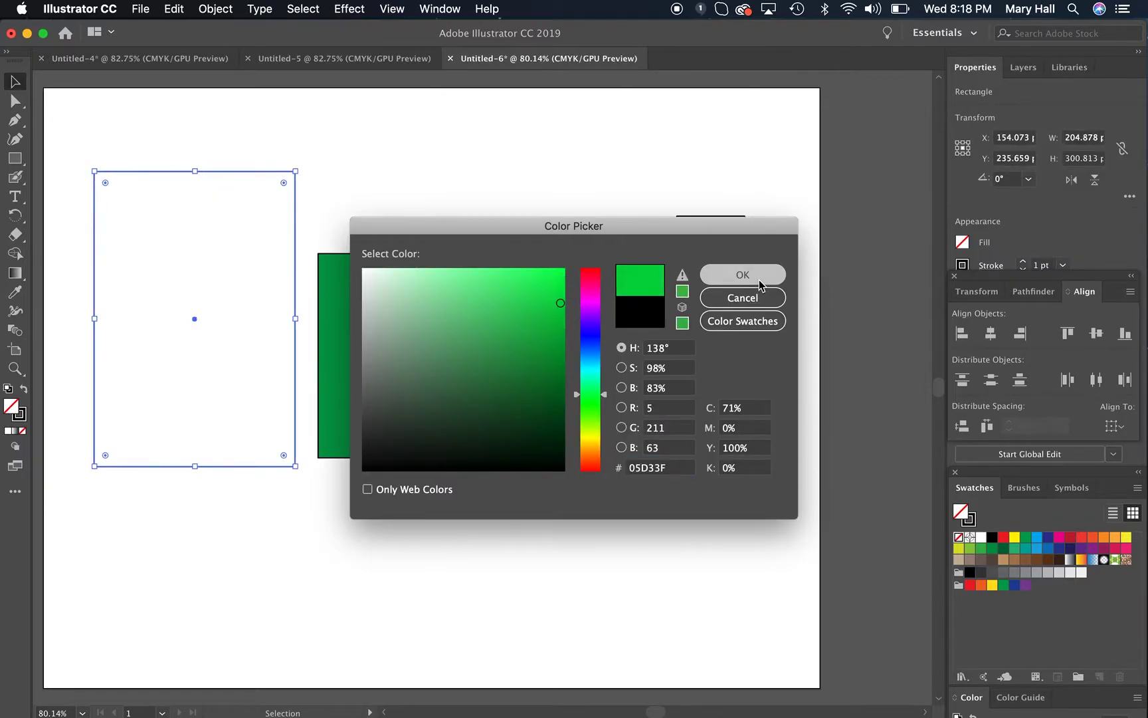
left_click(543, 159)
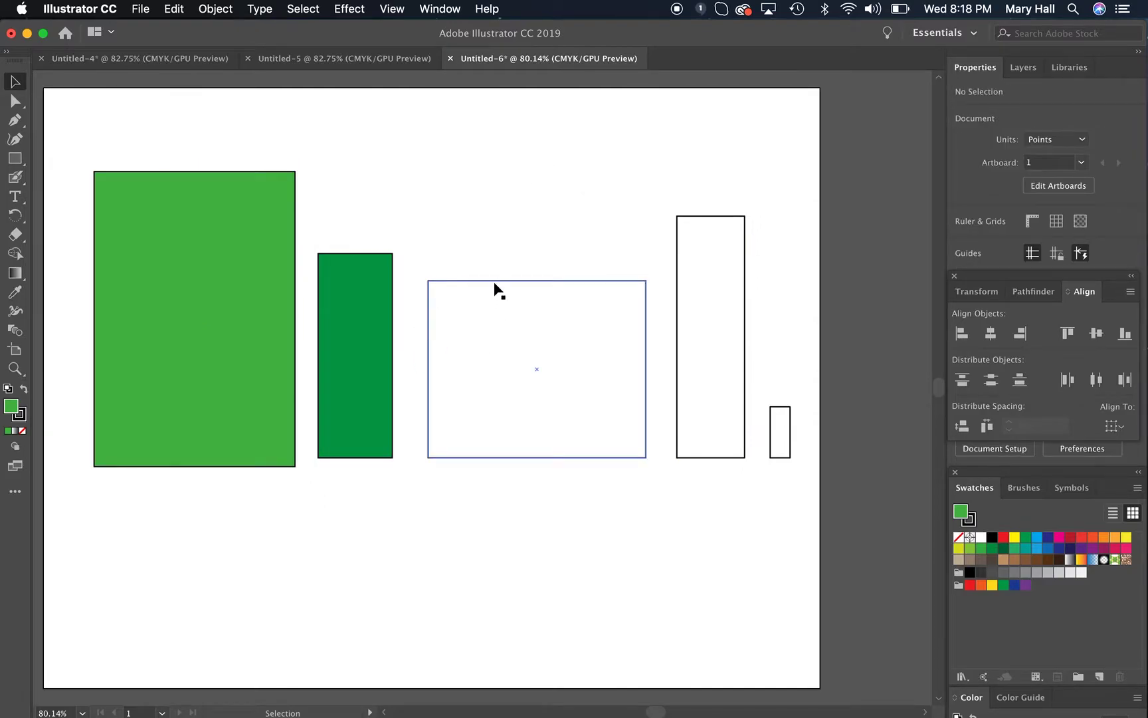
Select all five rectangles and align them again by their bottom edges.
left_click_drag(67, 222, 808, 441)
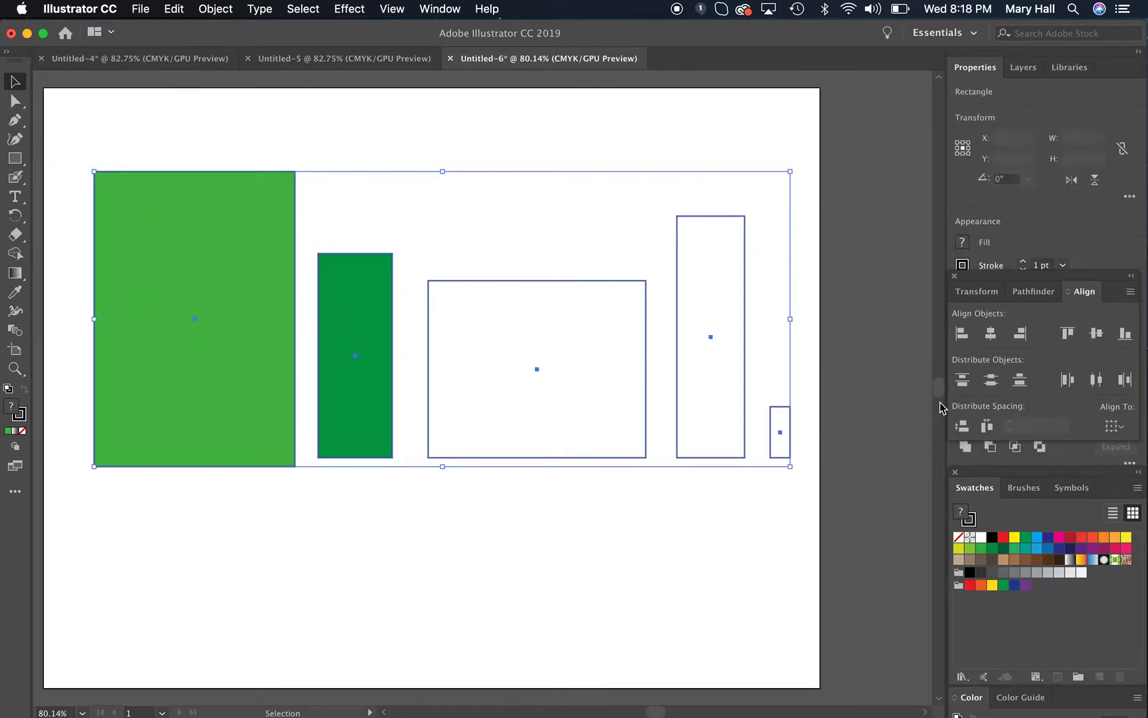
left_click(1125, 334)
left_click(613, 595)
Fill the wide middle rectangle with teal green (#28BF94).
left_click(535, 402)
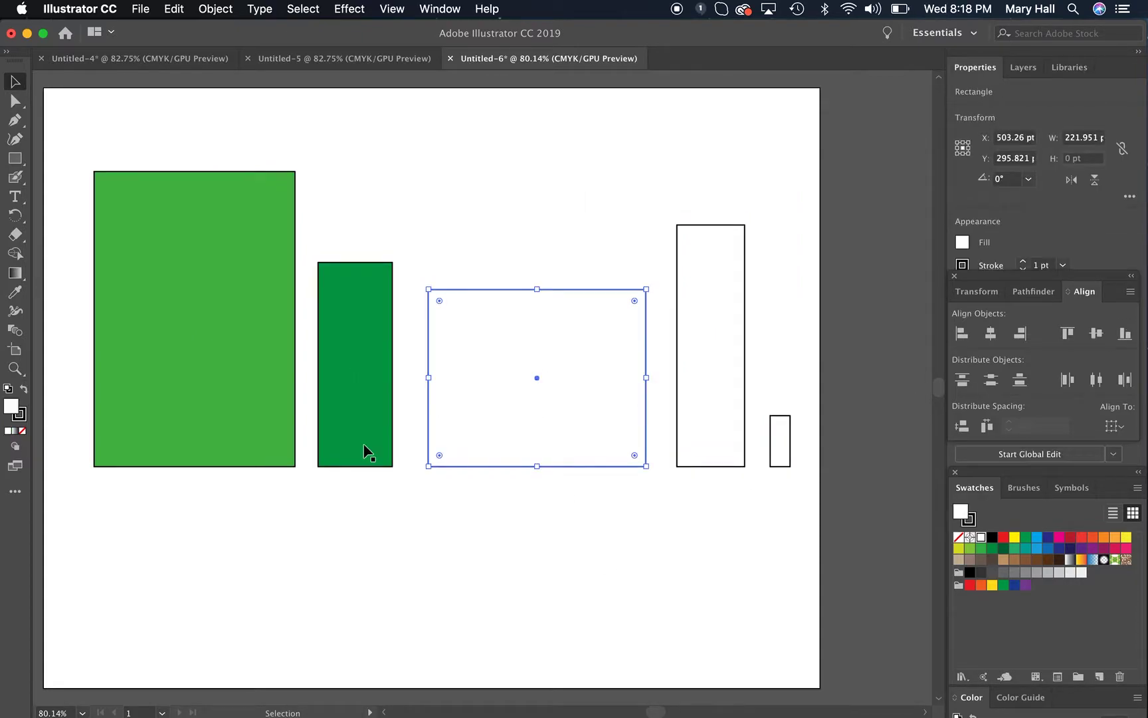
double_click(11, 409)
left_click_drag(516, 304, 522, 319)
left_click_drag(568, 393, 569, 377)
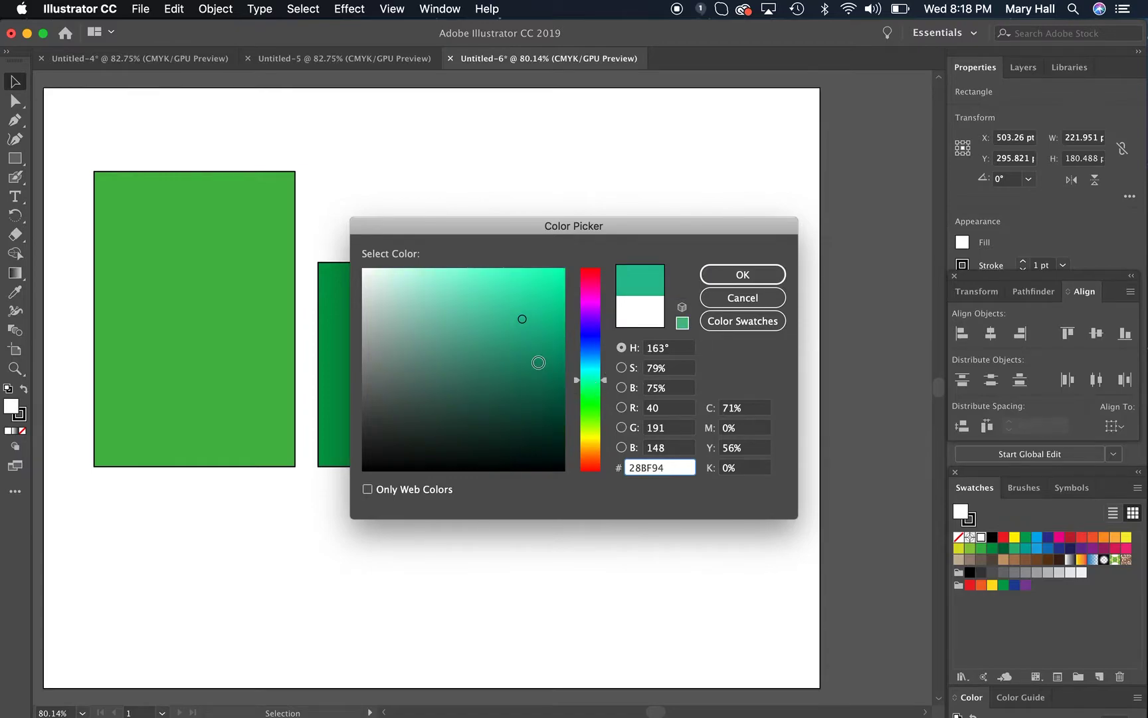
left_click(743, 275)
Fill the tall narrow white rectangle beside the teal one with a mustard yellow.
left_click(698, 367)
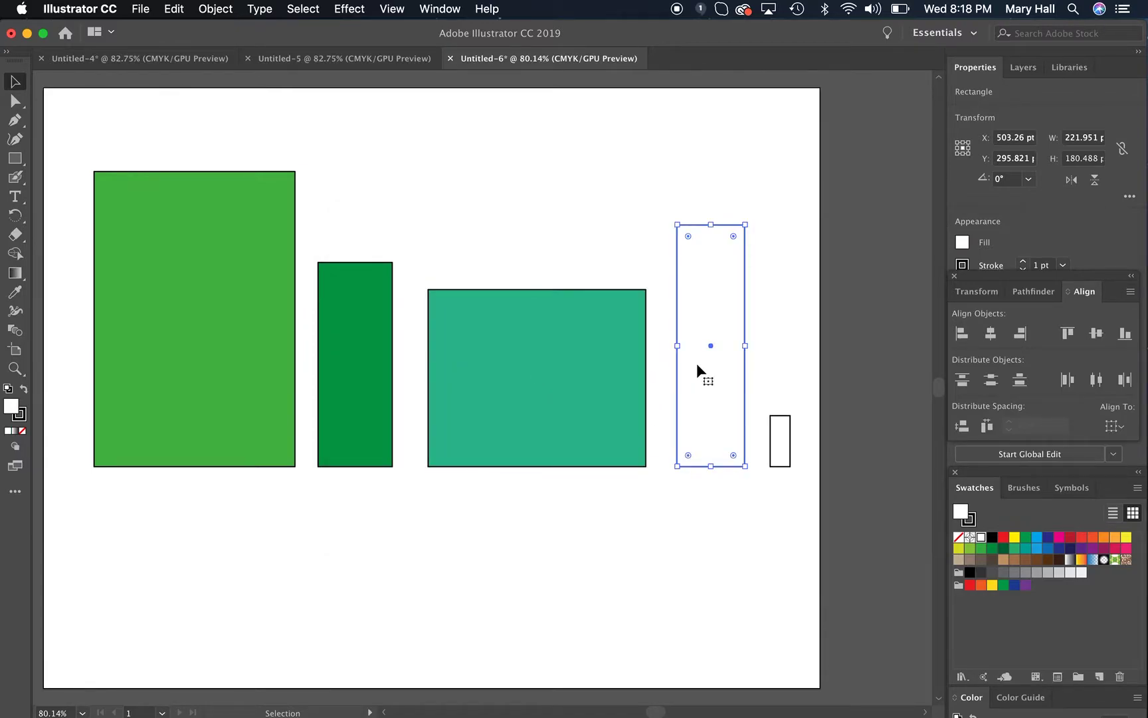
double_click(10, 409)
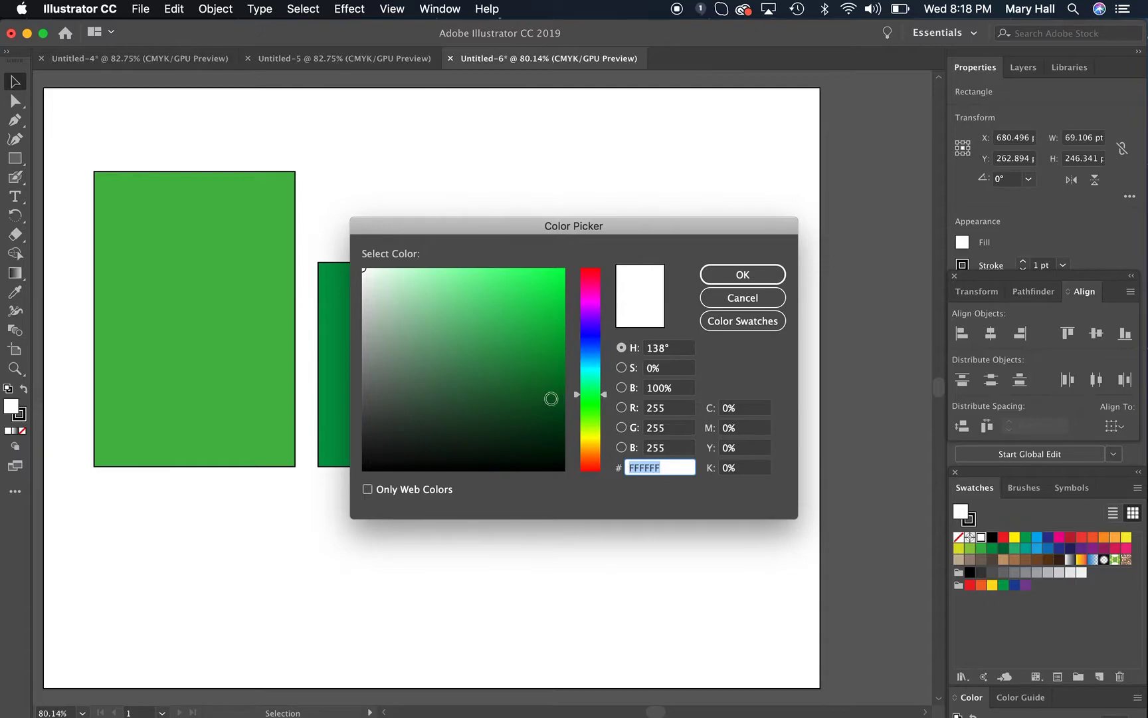
left_click(590, 440)
left_click(539, 395)
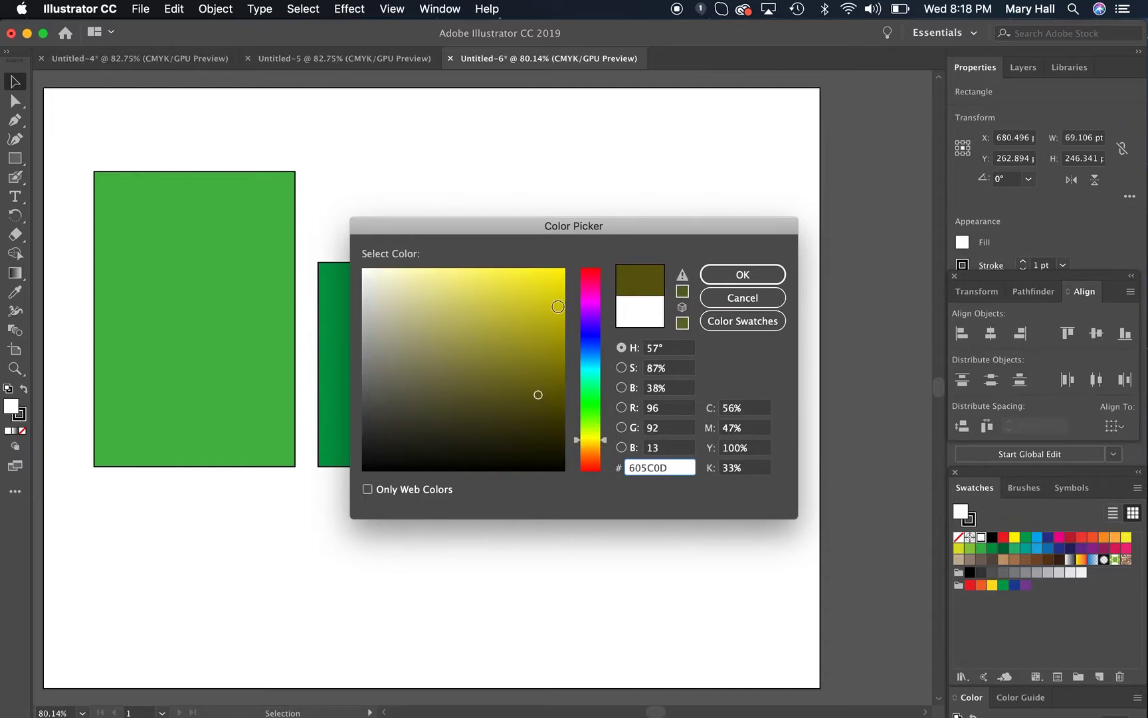
left_click(498, 311)
left_click(720, 287)
Fill the smallest rectangle from the swatches, trying magenta and green before returning to magenta.
left_click(788, 429)
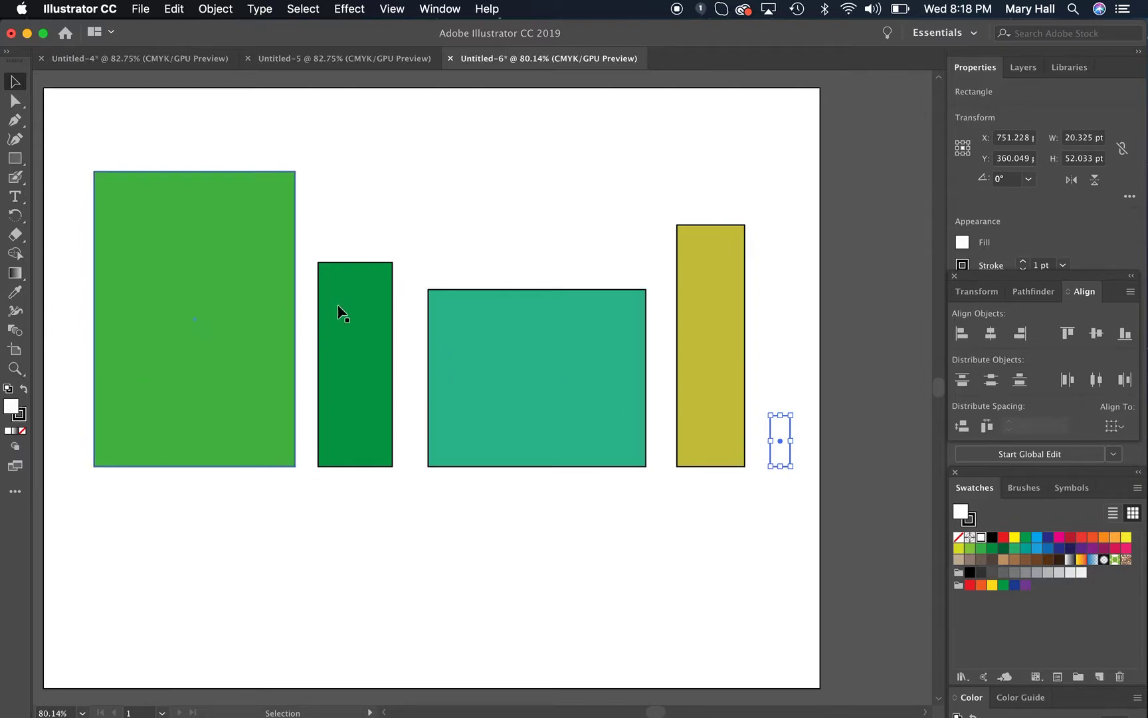
left_click(1057, 538)
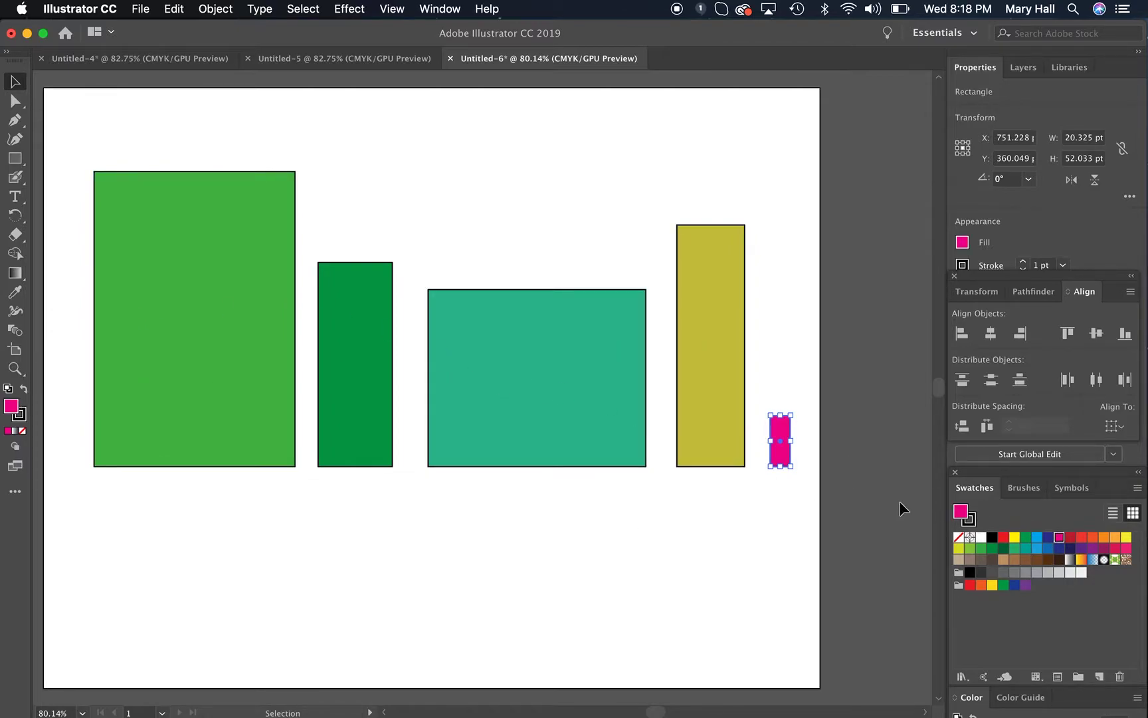
left_click(1028, 540)
left_click(1061, 540)
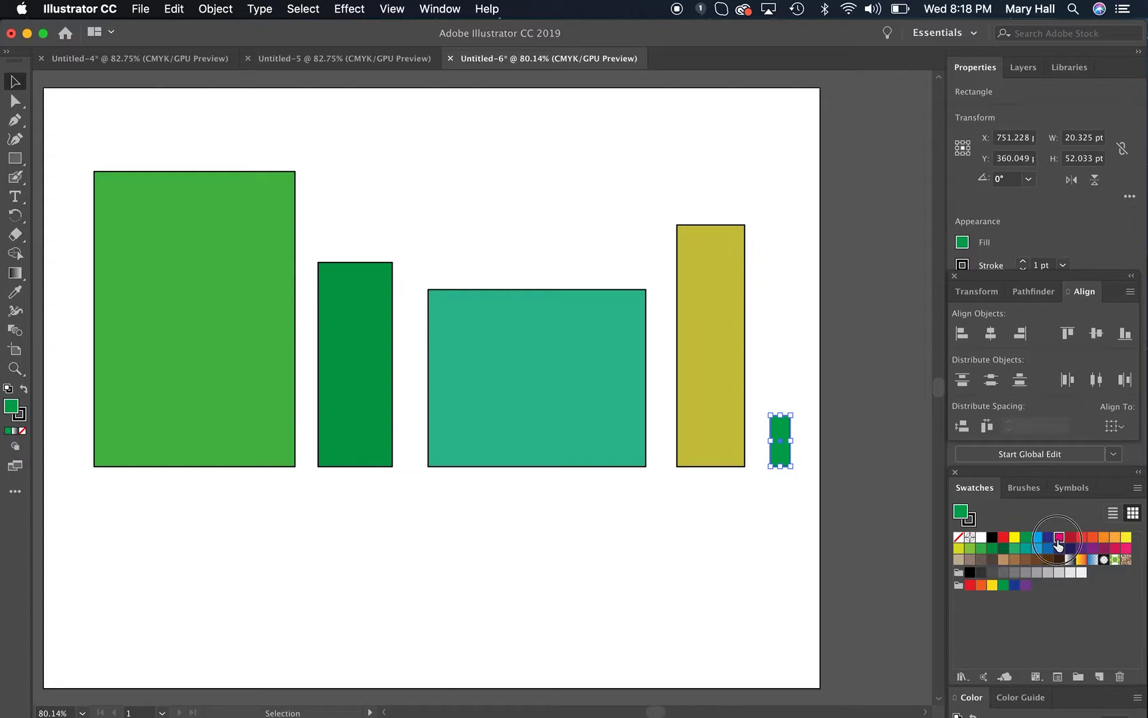
left_click(525, 551)
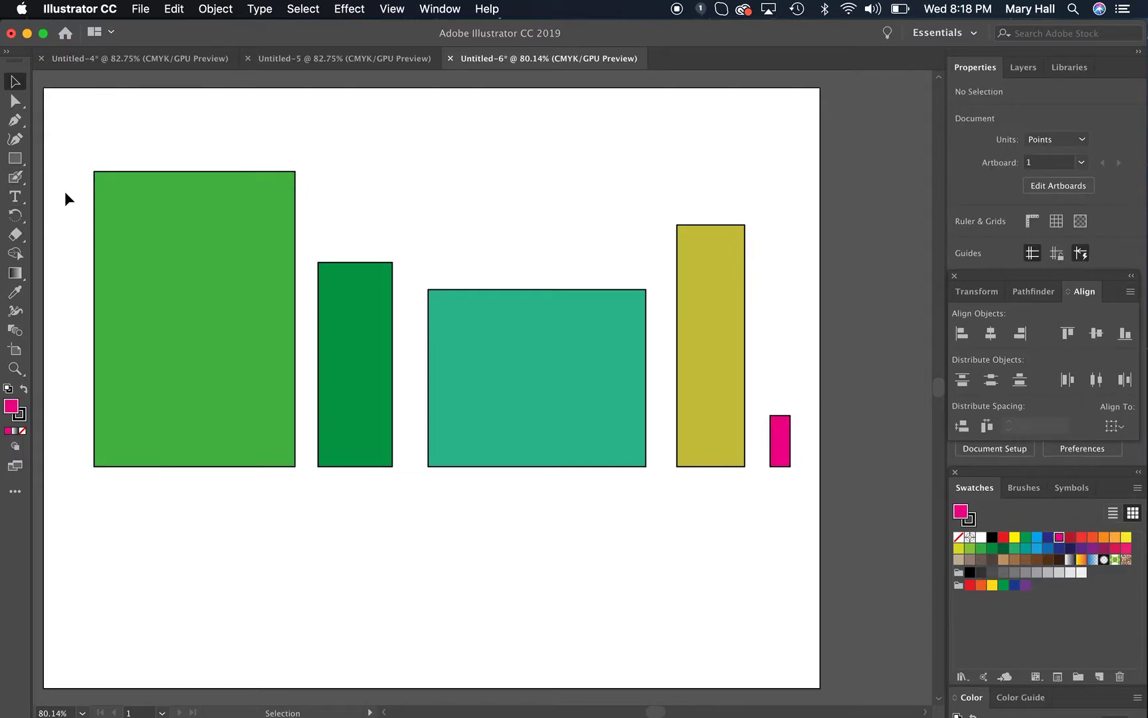
left_click_drag(65, 192, 823, 451)
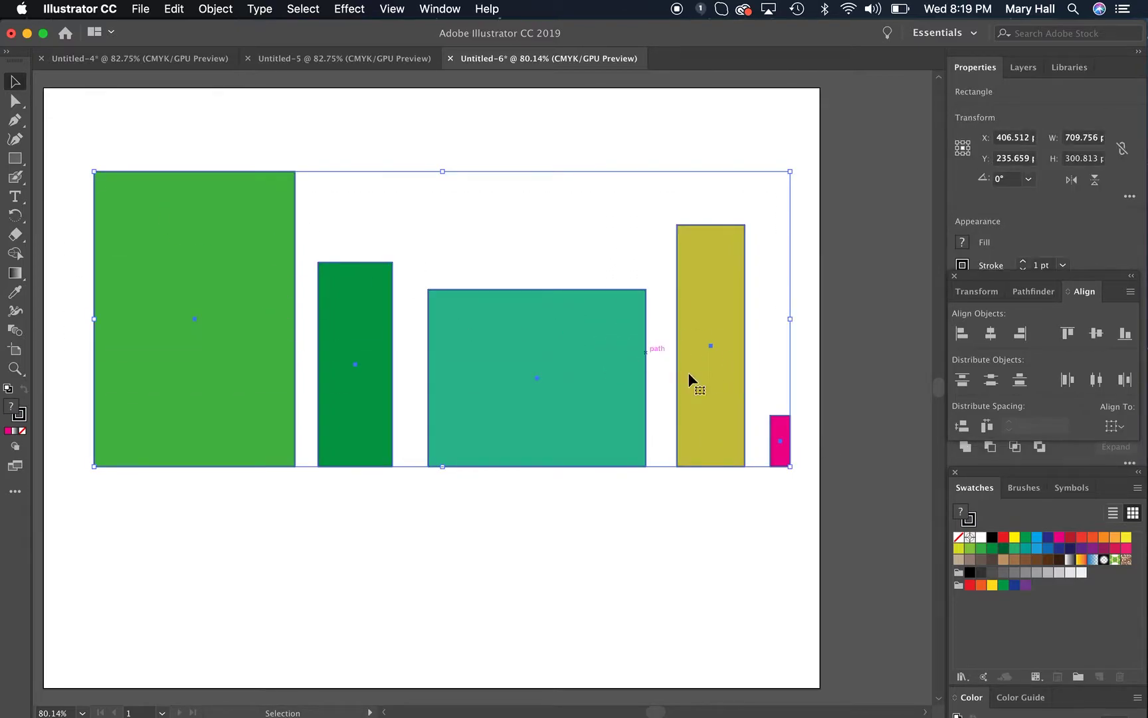
left_click(162, 517)
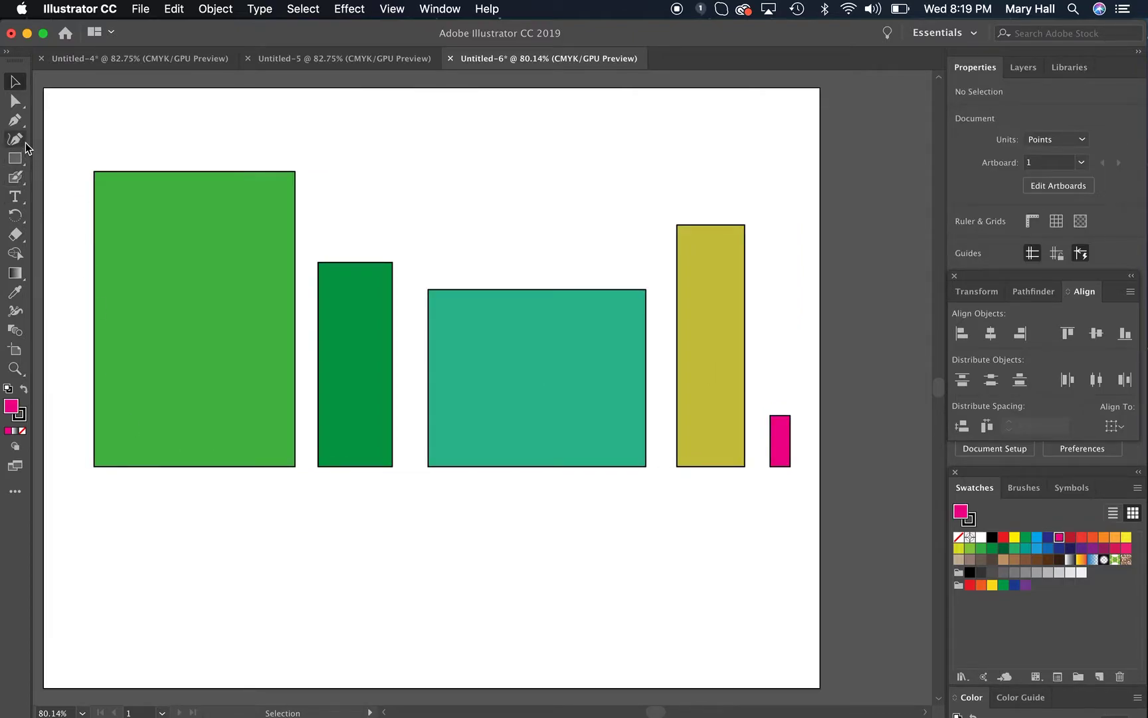
Draw a horizontal line segment about 792 pt long across the full artboard along the bottom edges of the five rectangles.
left_click(14, 158)
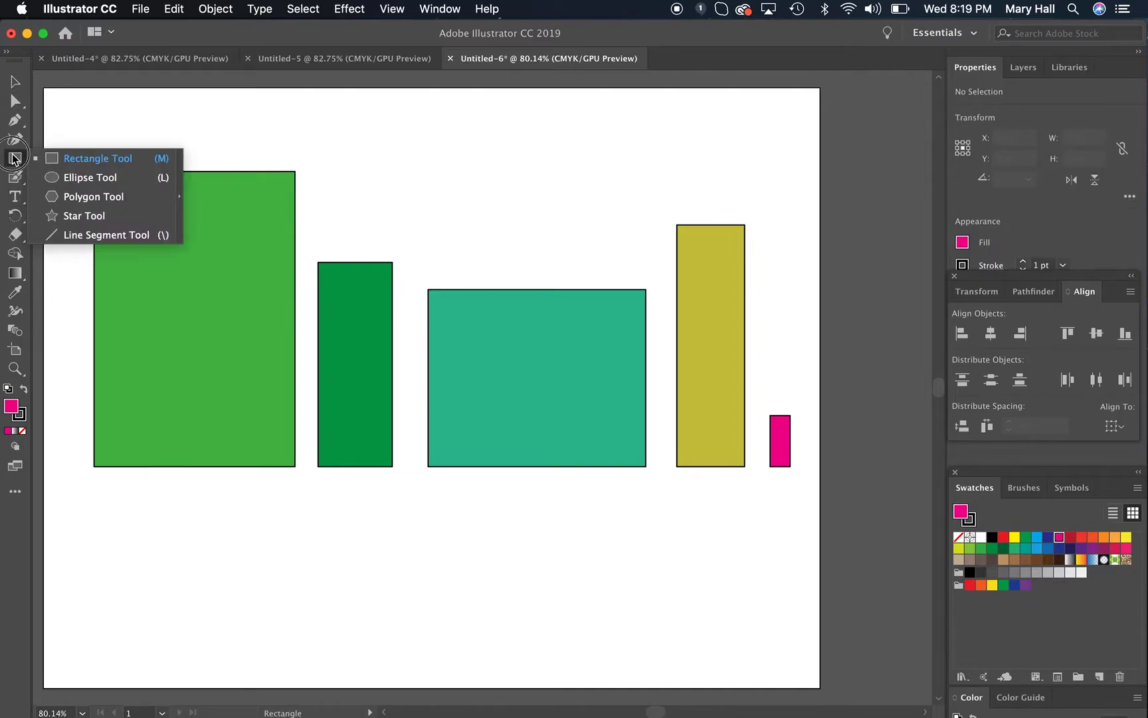
left_click(93, 236)
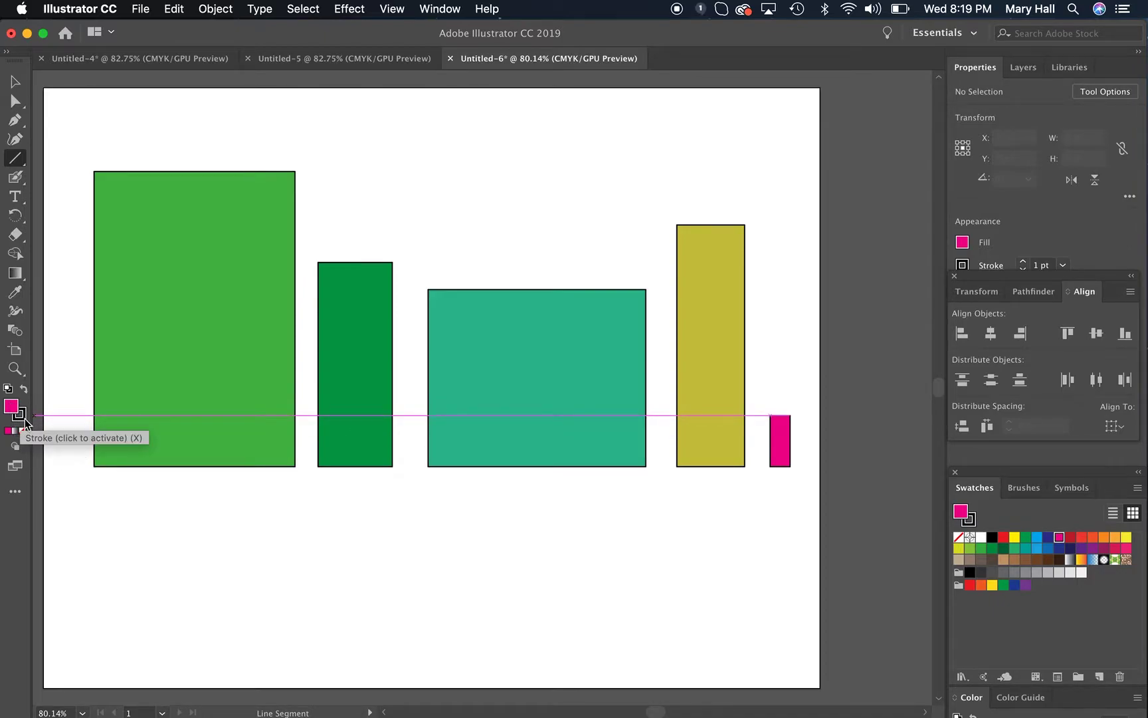
left_click(42, 466)
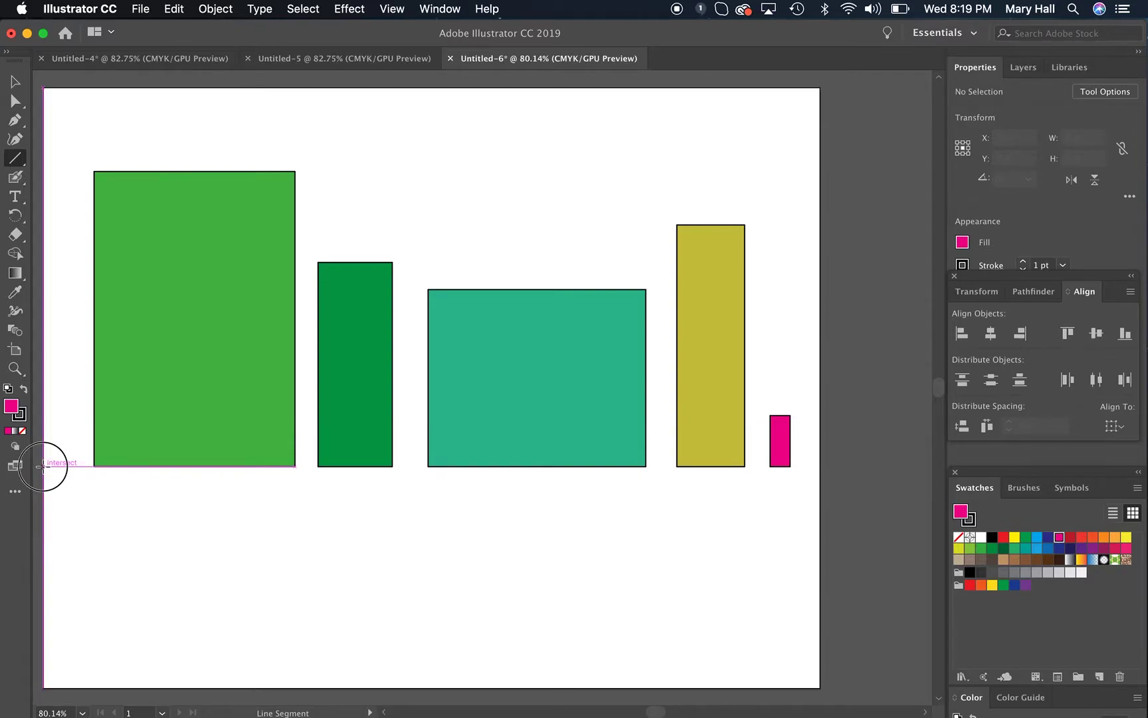
left_click_drag(42, 467, 803, 364)
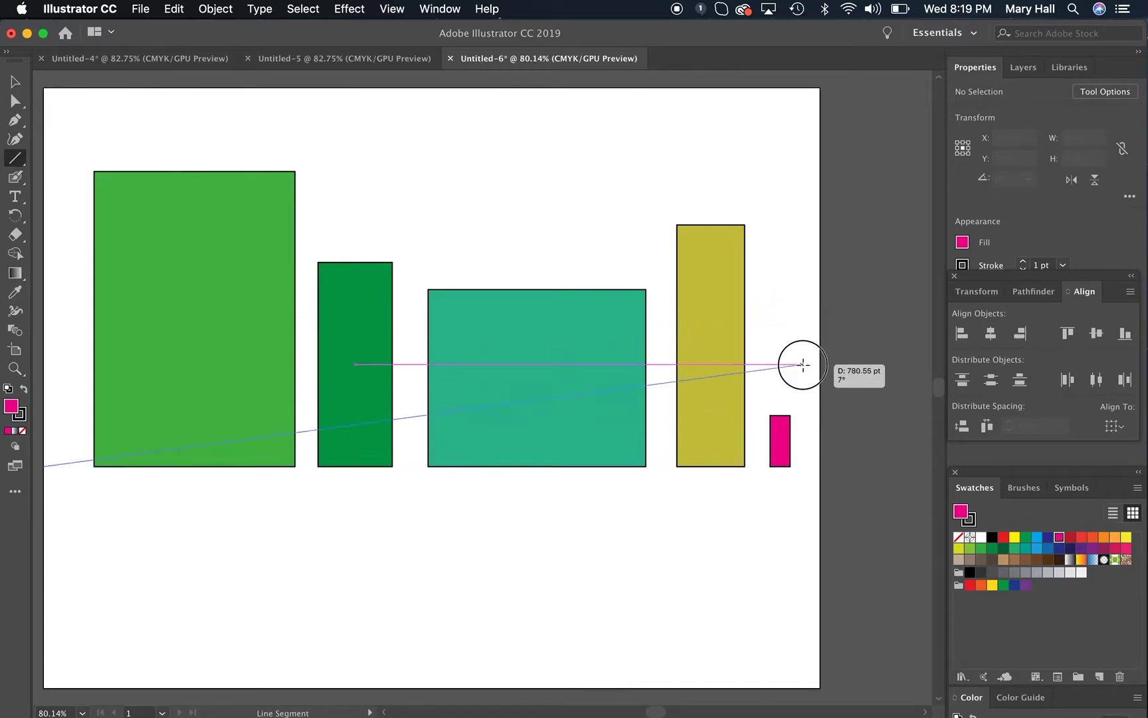
key("shift")
key("shift")
key("shift")
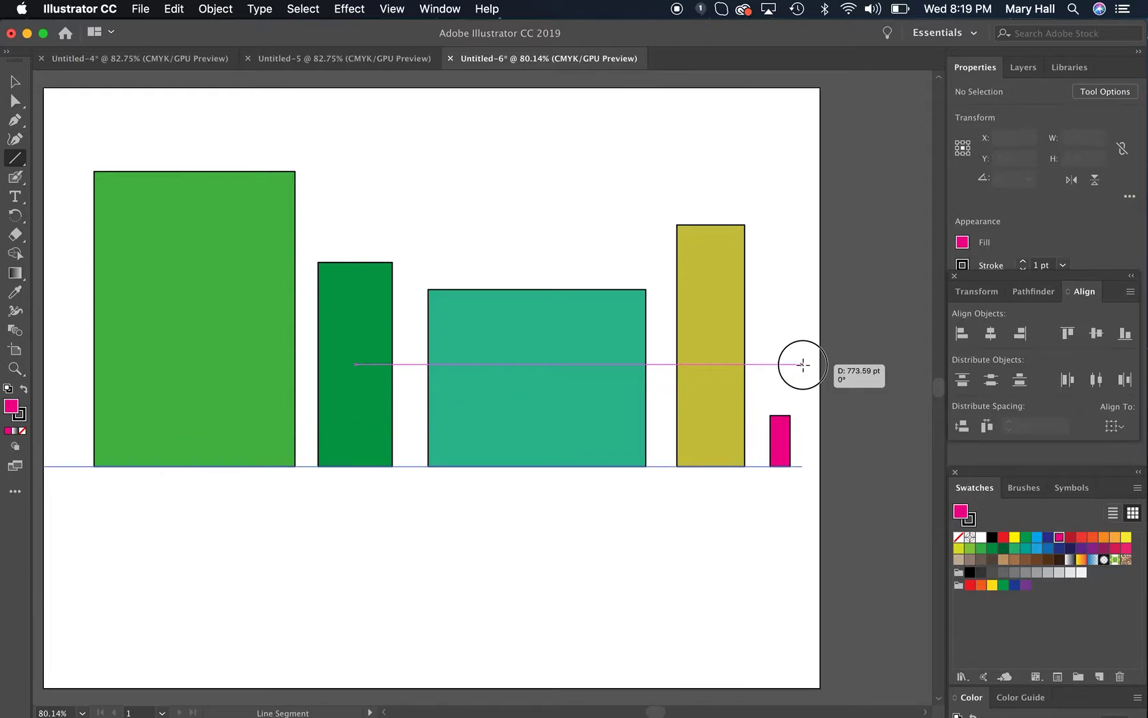
left_click_drag(803, 364, 818, 484)
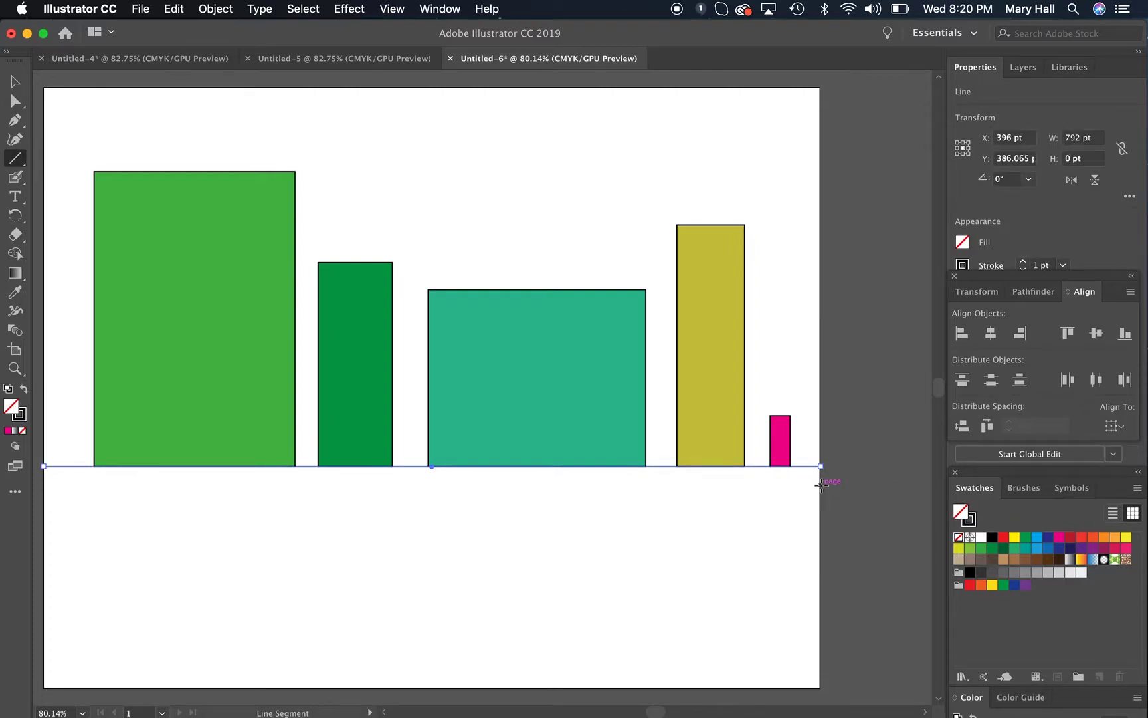
left_click(16, 81)
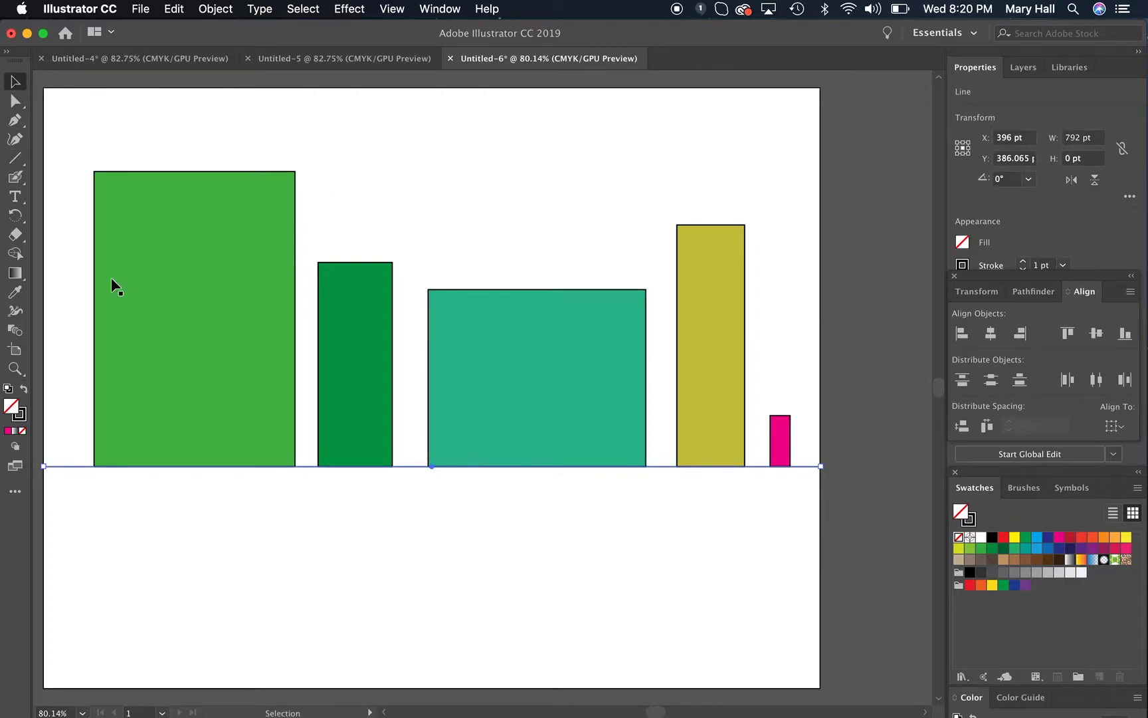
left_click(171, 552)
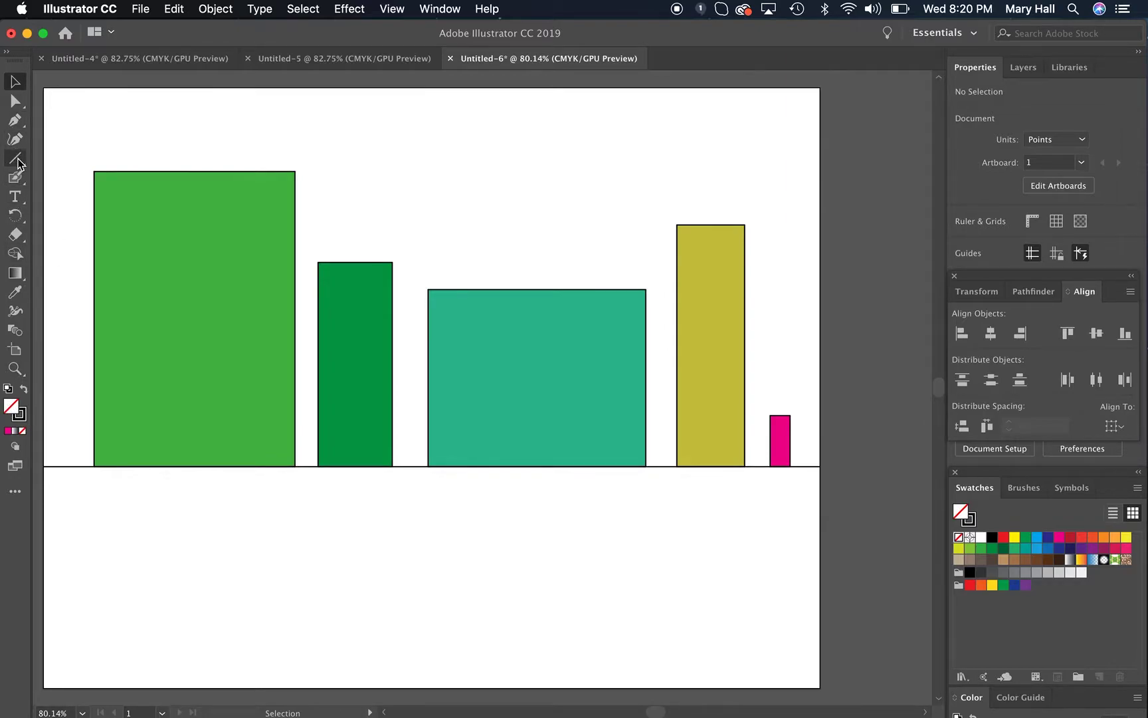
Draw a sky rectangle about 792 by 386 pt from the artboard's upper corner to the ground line and fill it with turquoise blue (#39C6D1).
left_click_drag(18, 160, 51, 156)
mouse_move(44, 88)
left_mouse_down()
mouse_move(504, 392)
mouse_move(821, 468)
left_mouse_up()
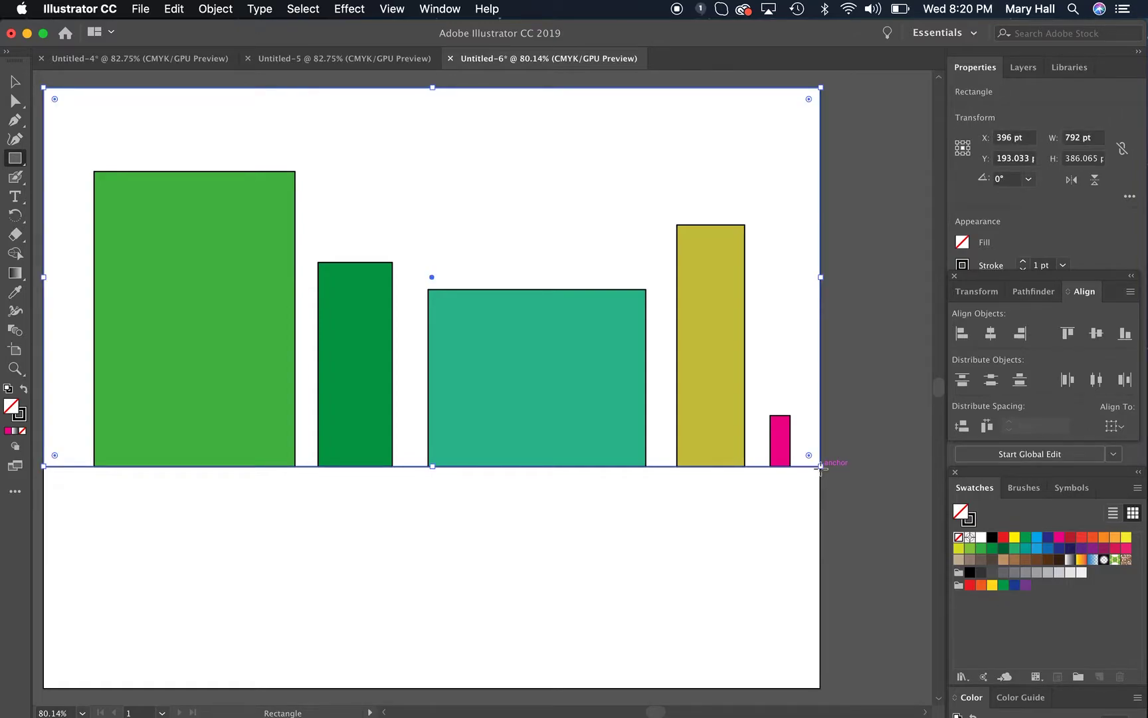
double_click(19, 416)
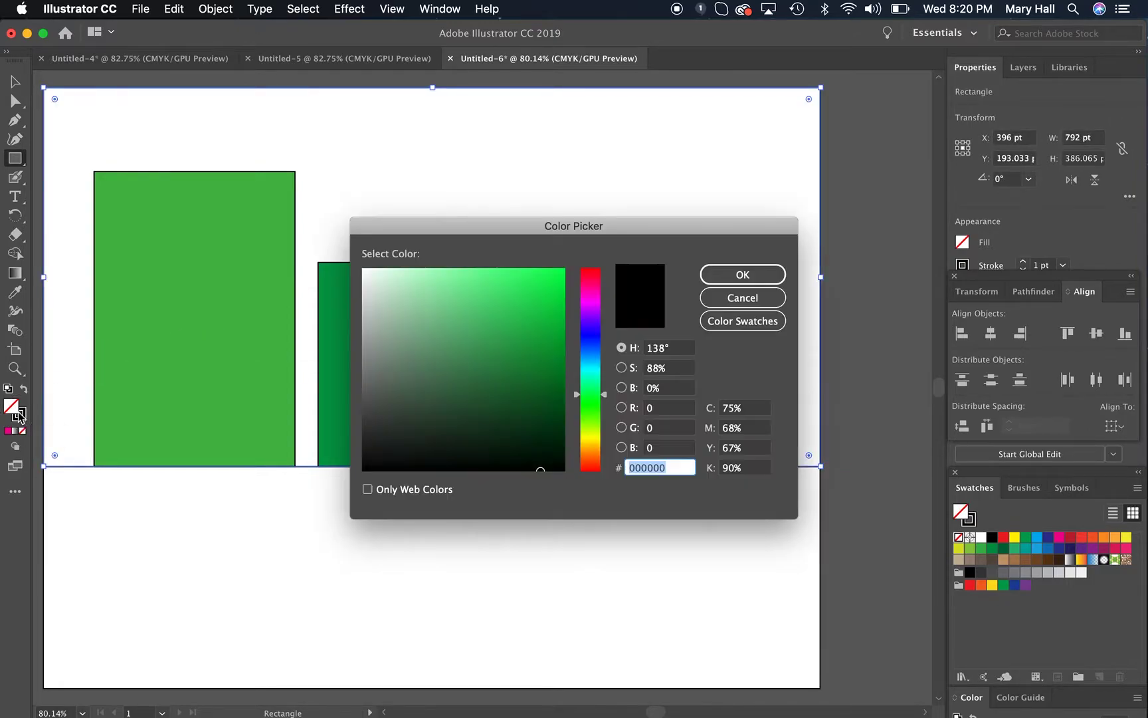
left_click(591, 370)
left_click_drag(534, 338, 511, 304)
left_click(760, 272)
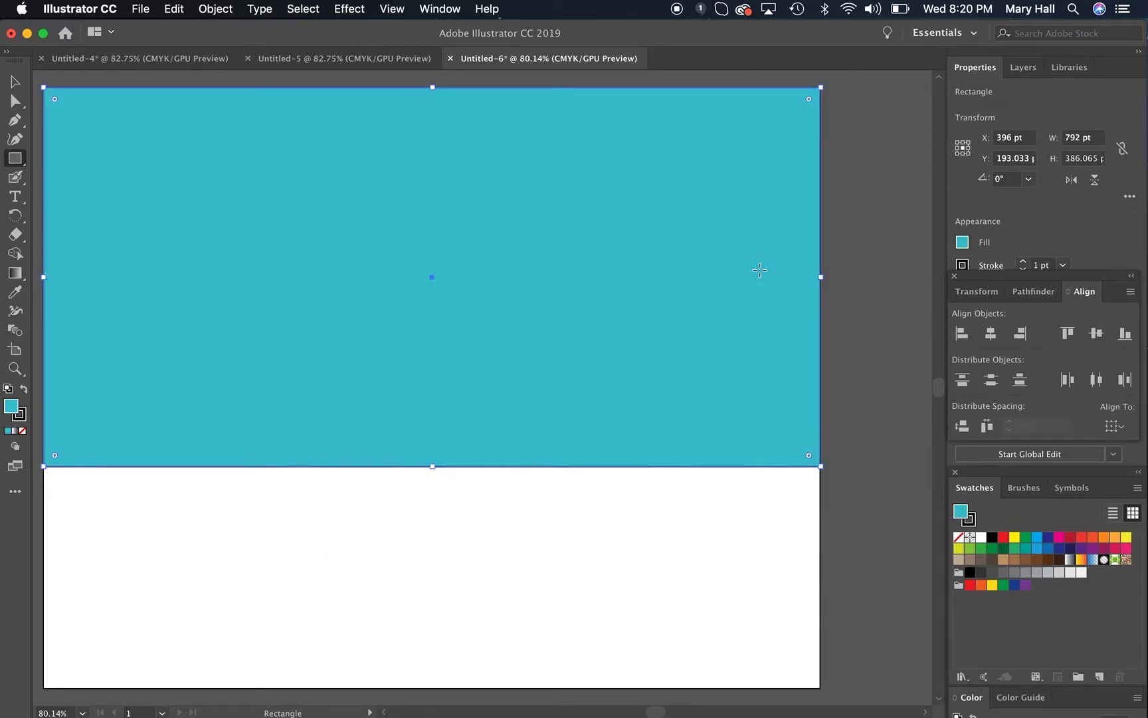
left_click(14, 81)
left_click(280, 525)
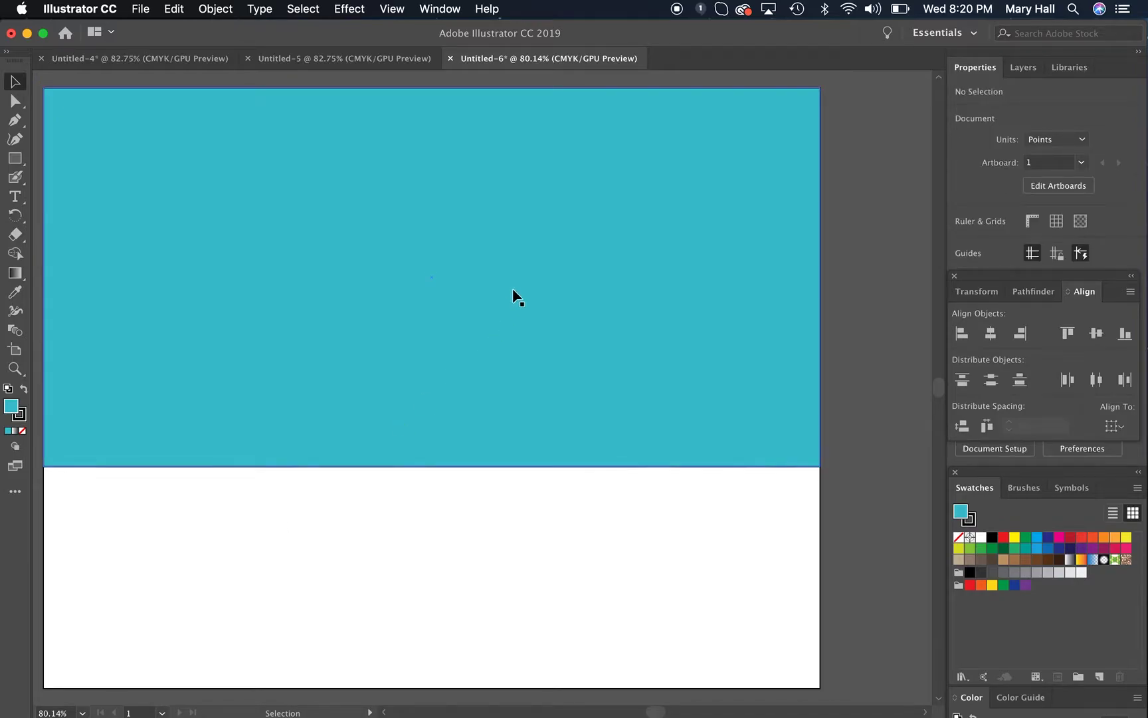
Send the turquoise sky rectangle to the back, behind the five building rectangles.
left_click(514, 192)
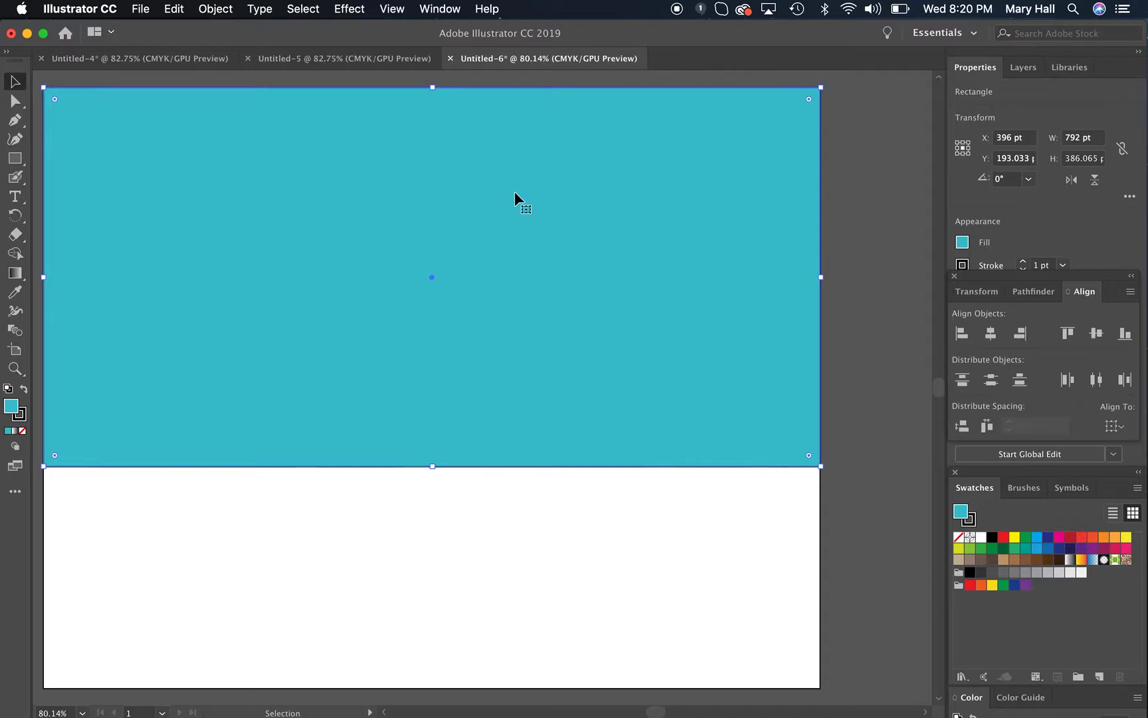
left_click(1036, 71)
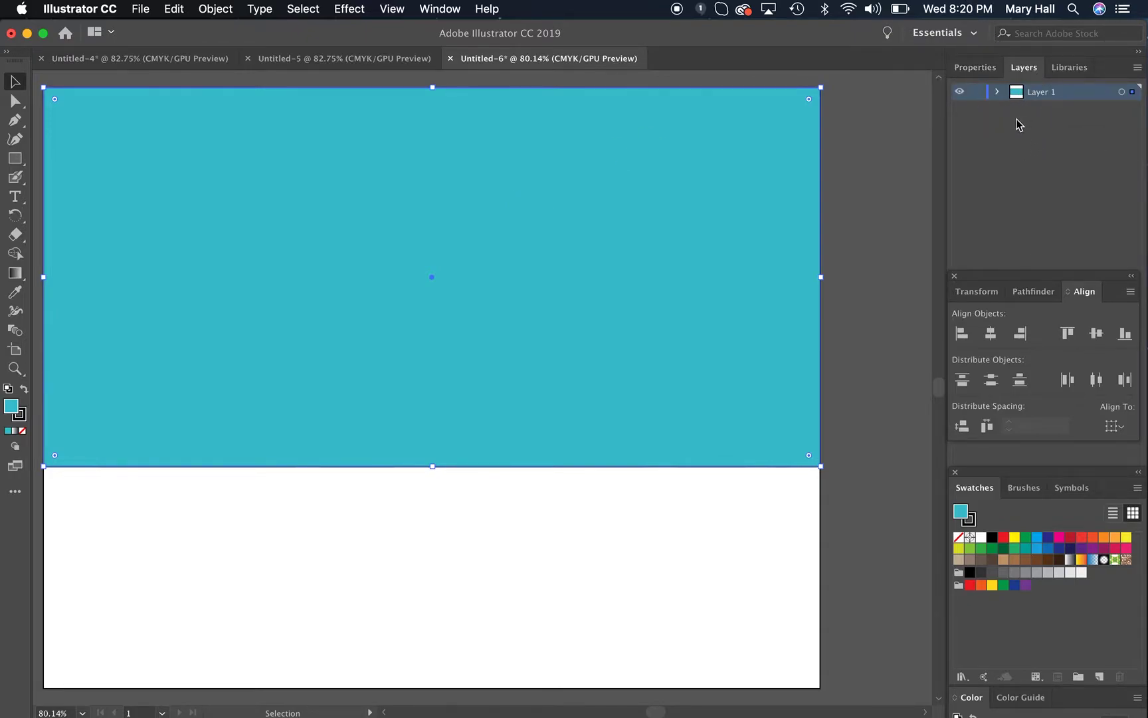
left_click(975, 68)
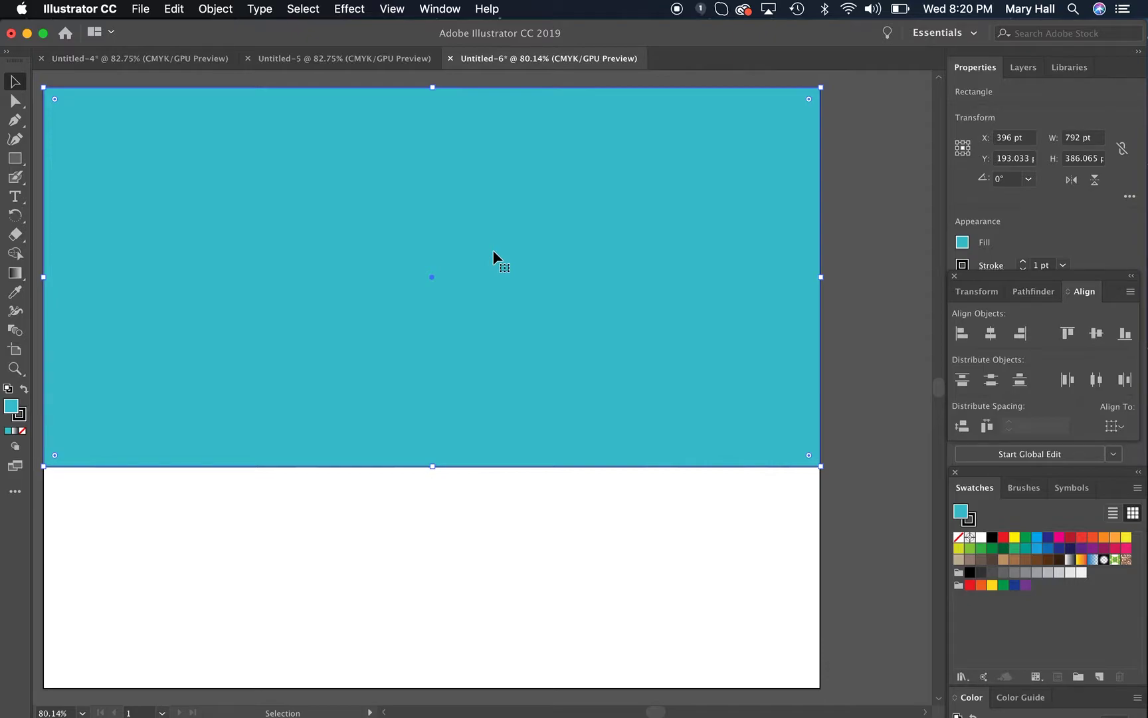
right_click(493, 252)
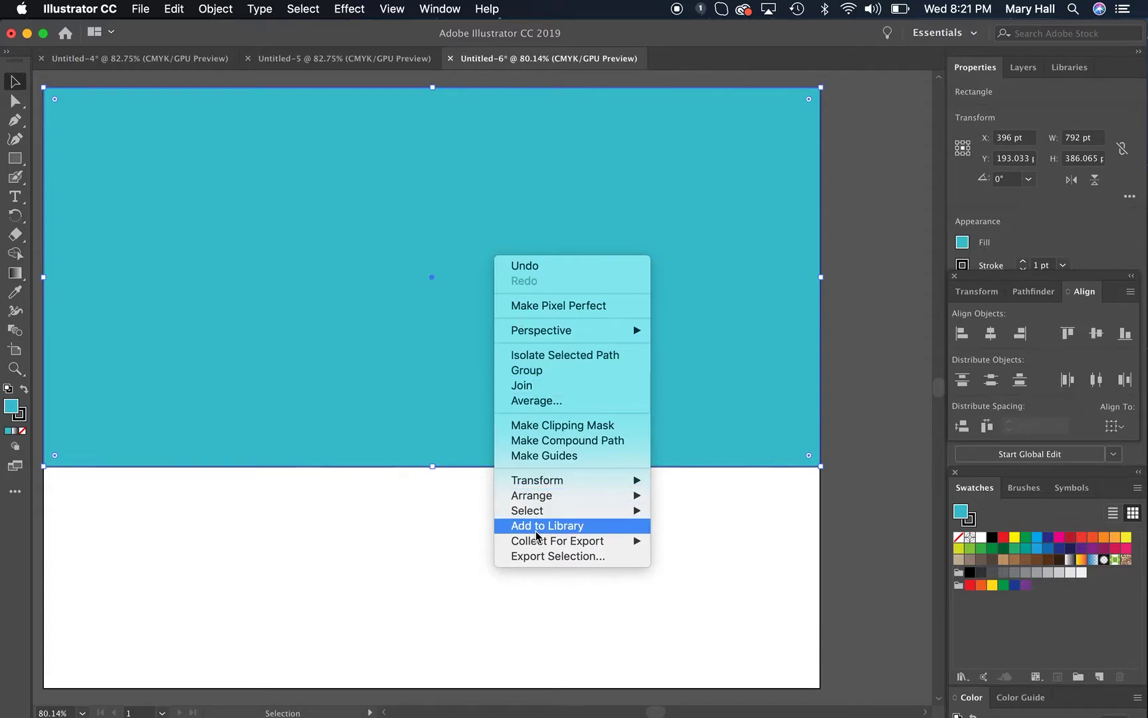
mouse_move(547, 500)
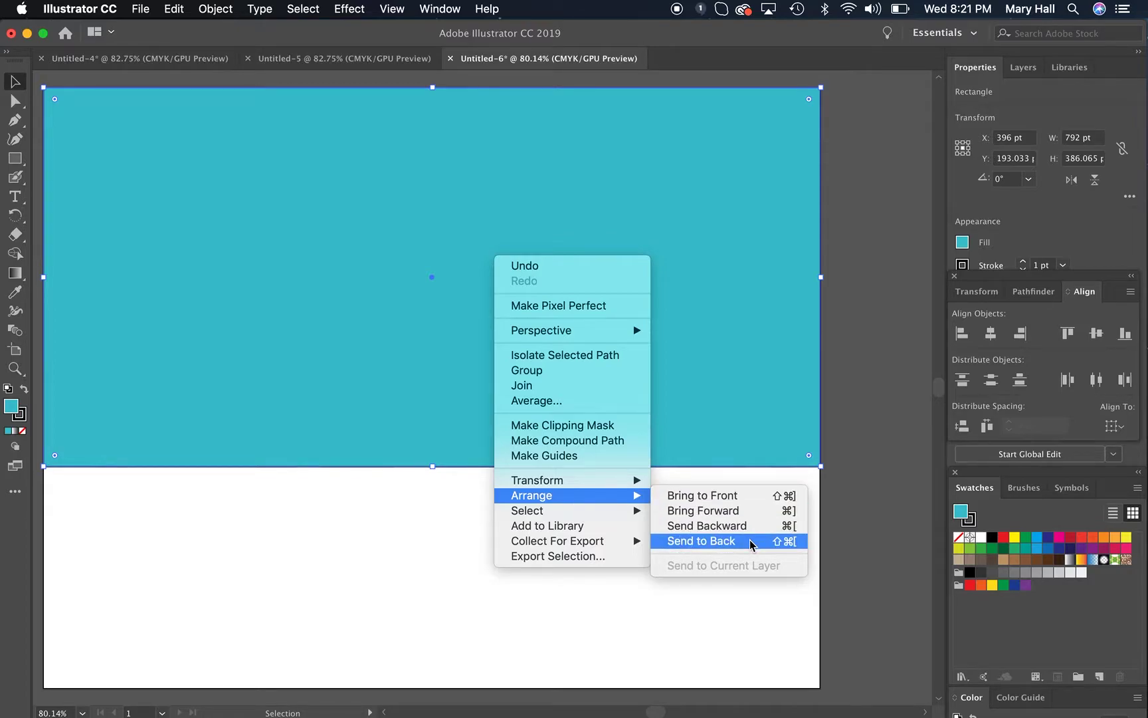
left_click(751, 542)
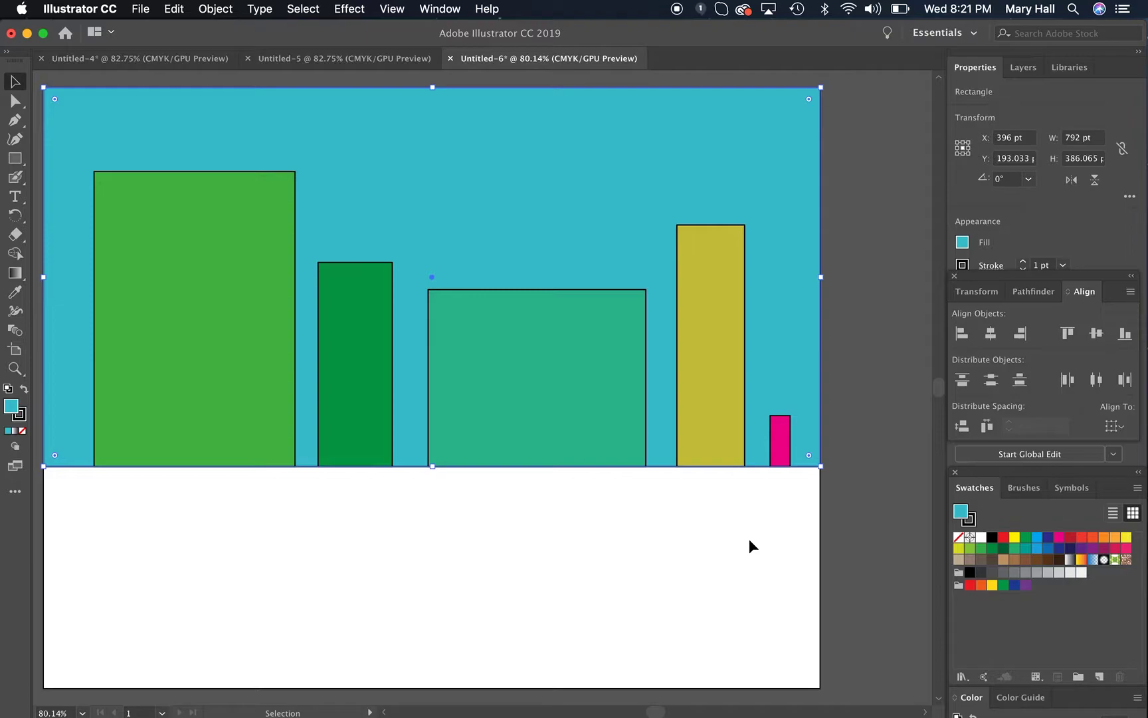
left_click(644, 572)
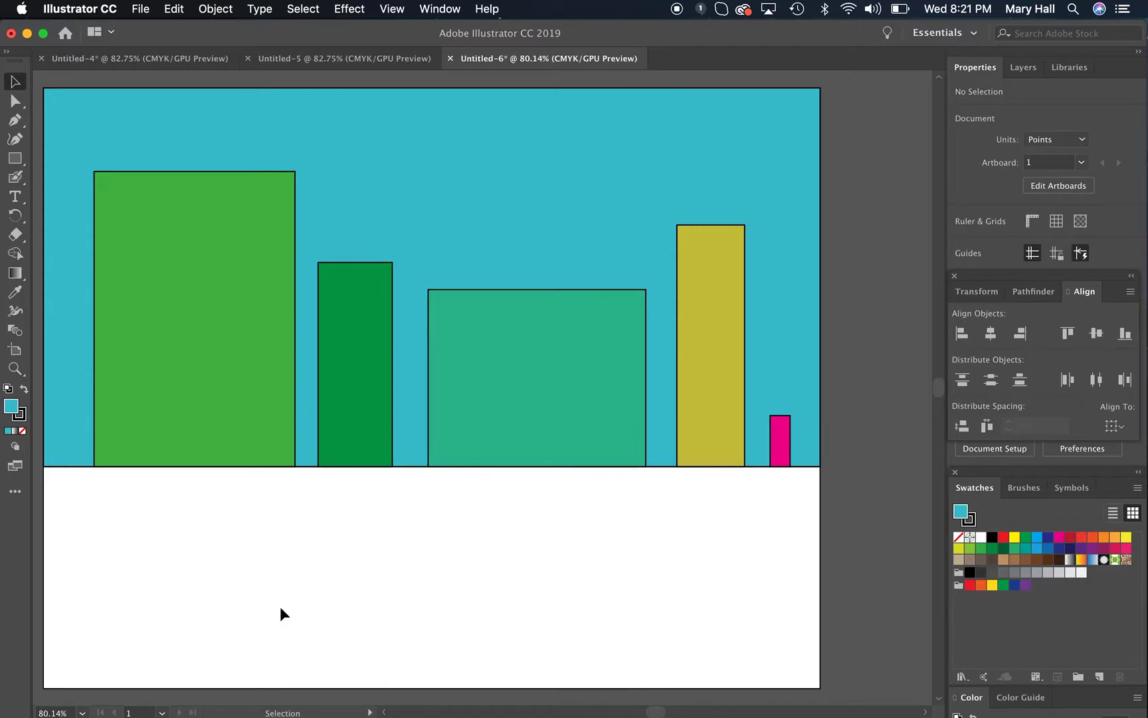
Draw a ground rectangle about 872 by 242 pt below the ground line, overlapping the artboard edges, and fill it with dark green.
left_click(18, 159)
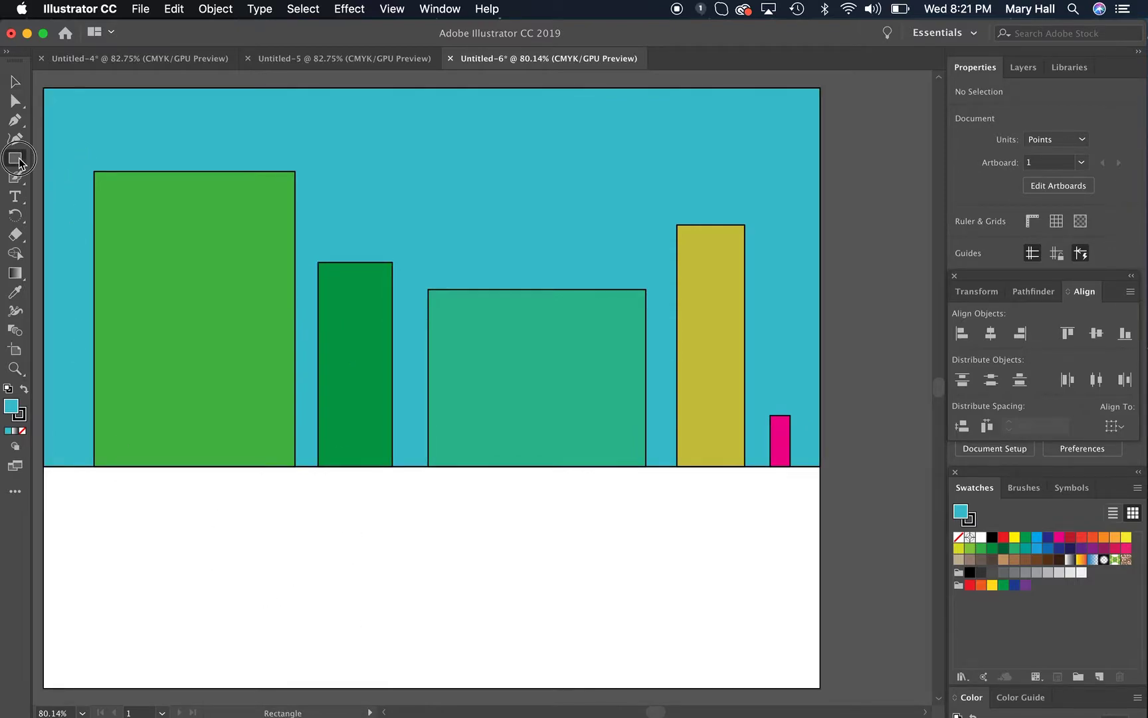
left_click_drag(38, 466, 894, 625)
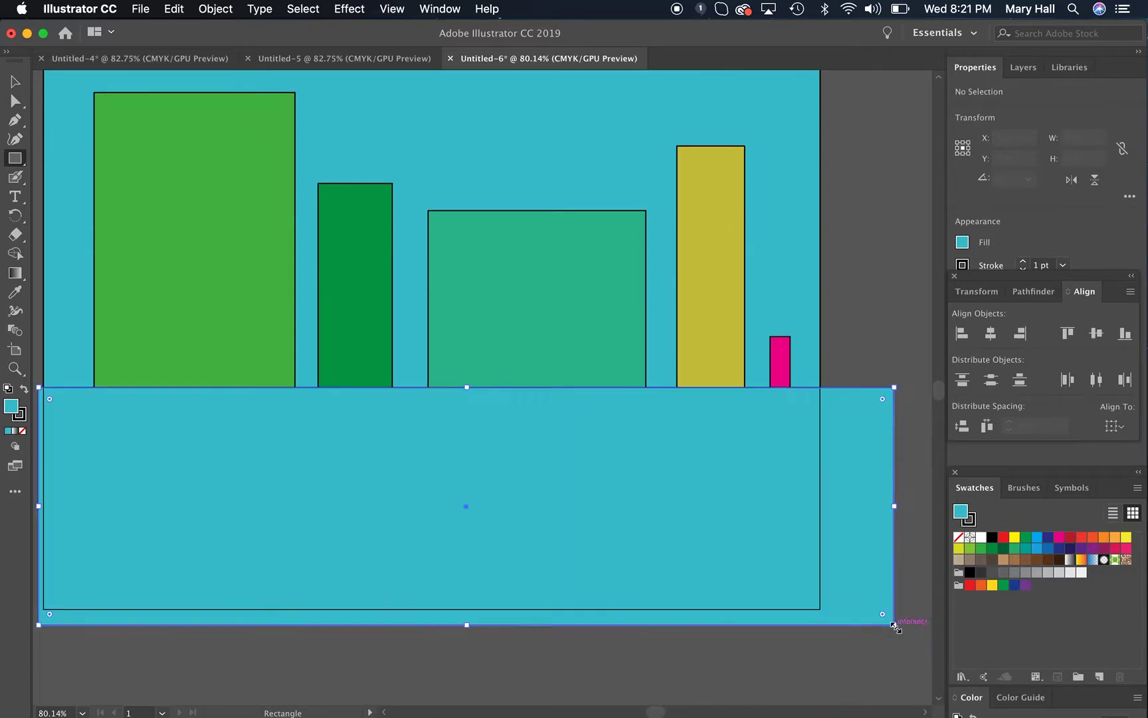
double_click(11, 406)
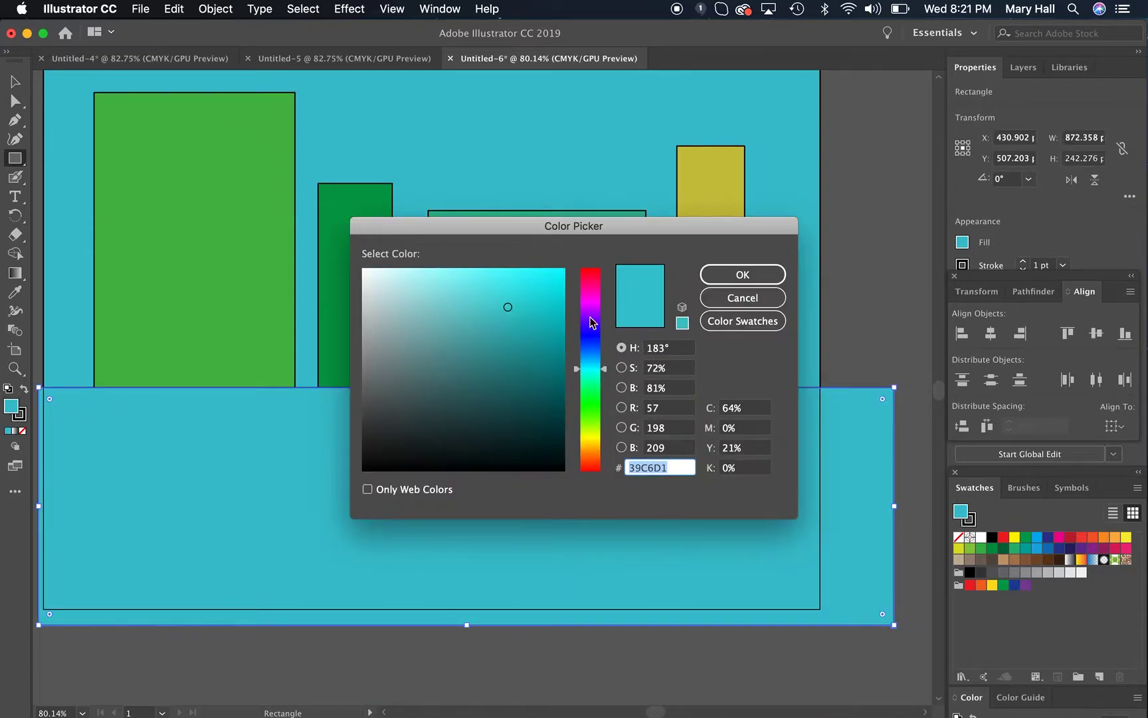
left_click(589, 392)
left_click_drag(528, 300, 500, 388)
left_click(781, 272)
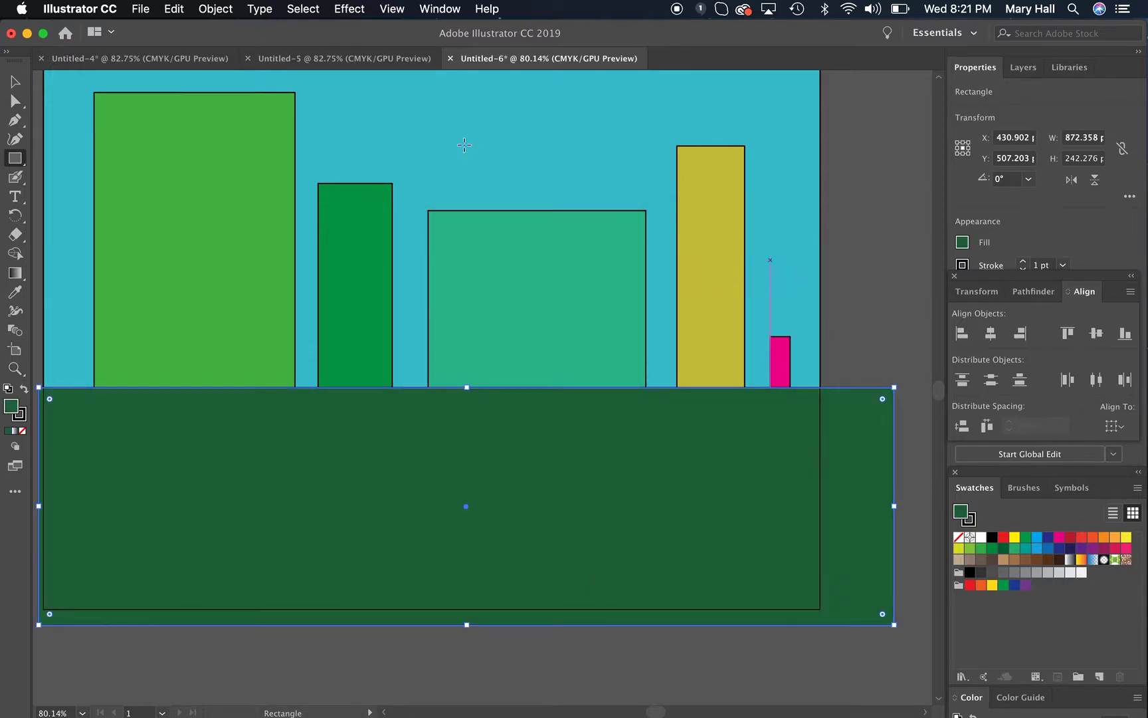
left_click(6, 75)
left_click(884, 324)
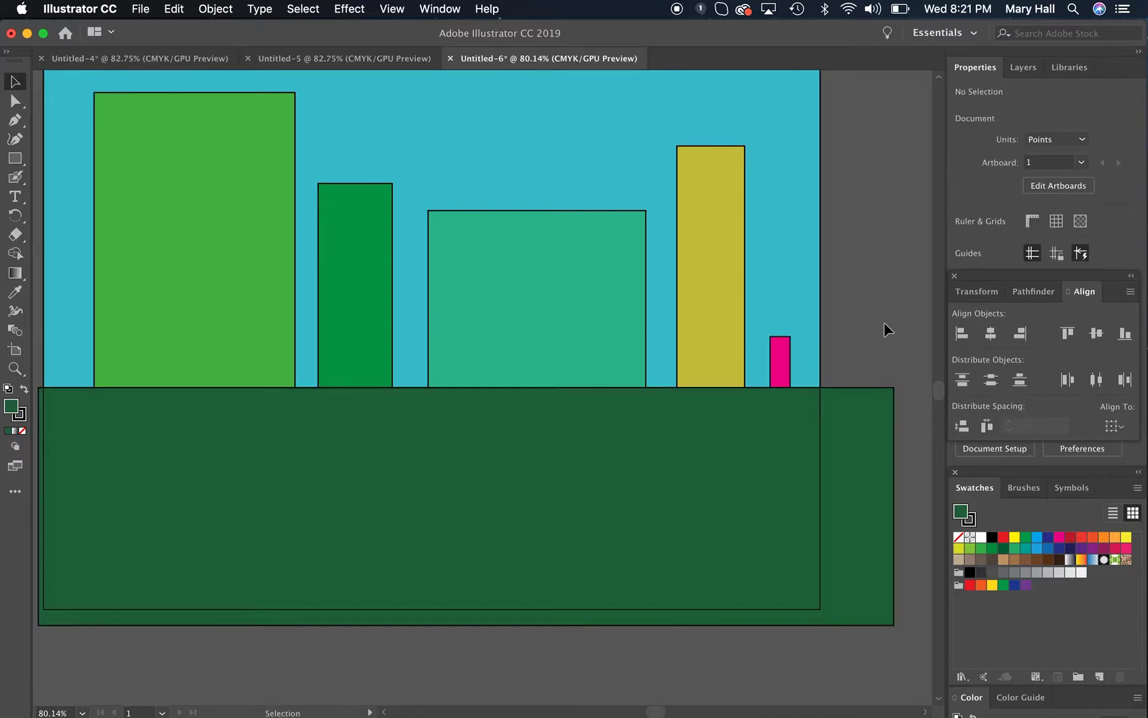
Resize the dark green ground rectangle to the artboard's edges, about 792 by 226 pt, and fit the artboard in the window.
left_click(887, 458)
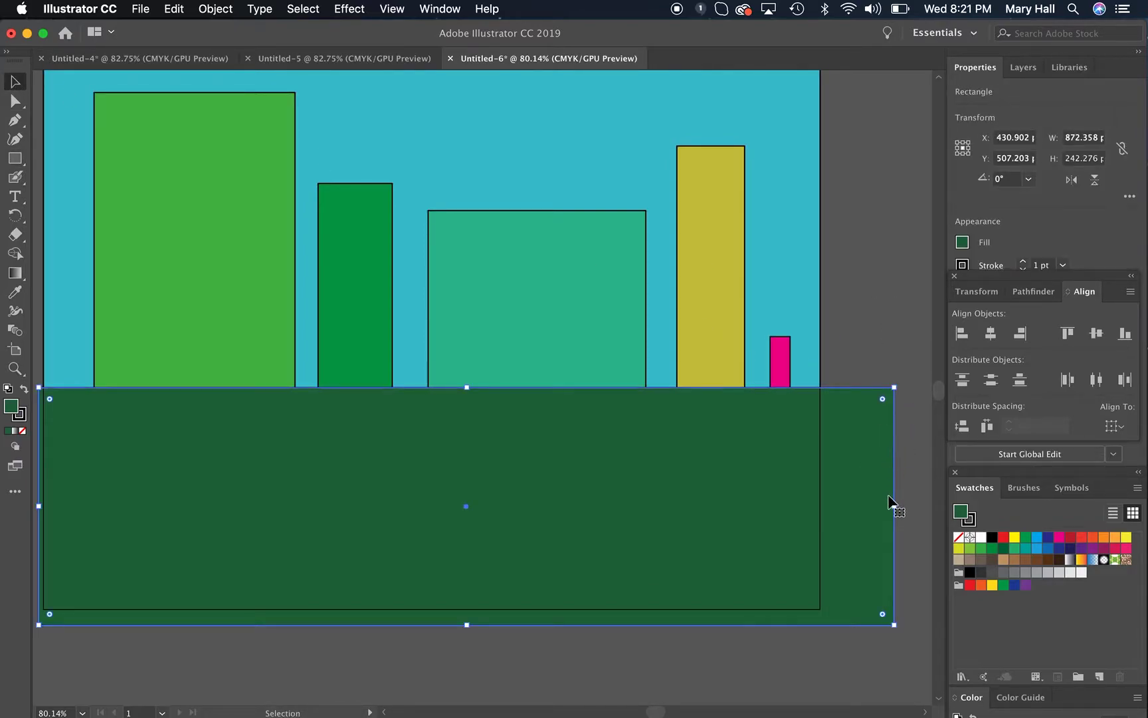
left_click_drag(895, 509, 821, 503)
left_click_drag(429, 624, 430, 609)
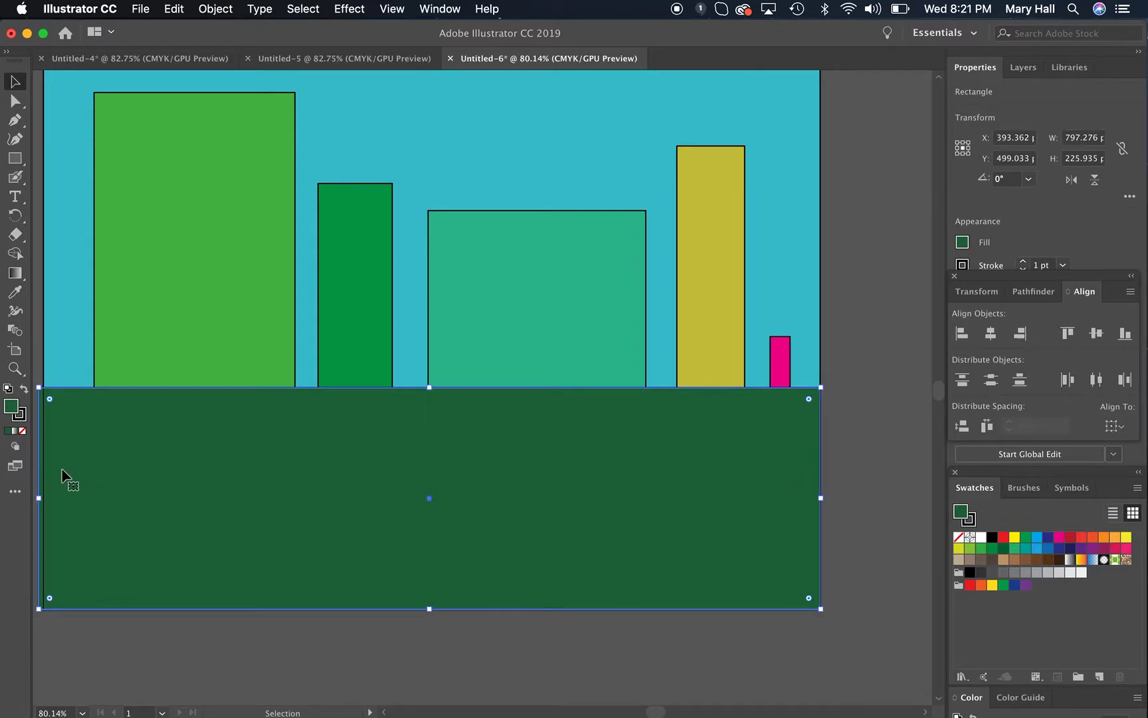
left_click_drag(38, 497, 112, 504)
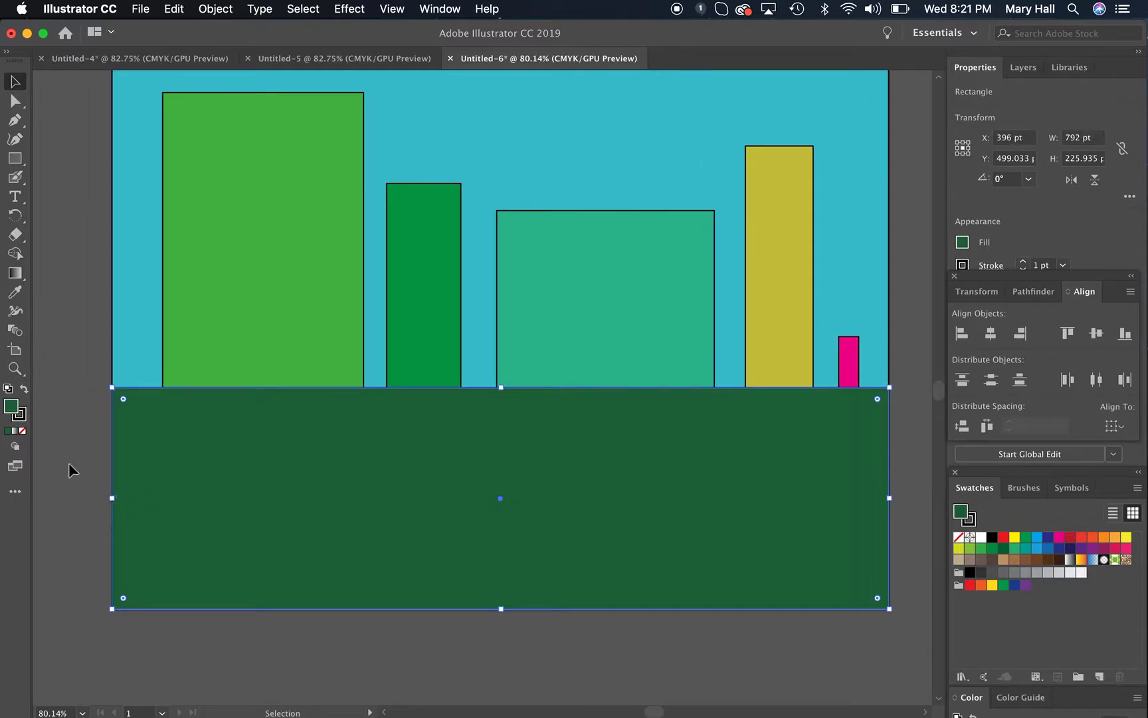
left_click(69, 465)
key("super+0")
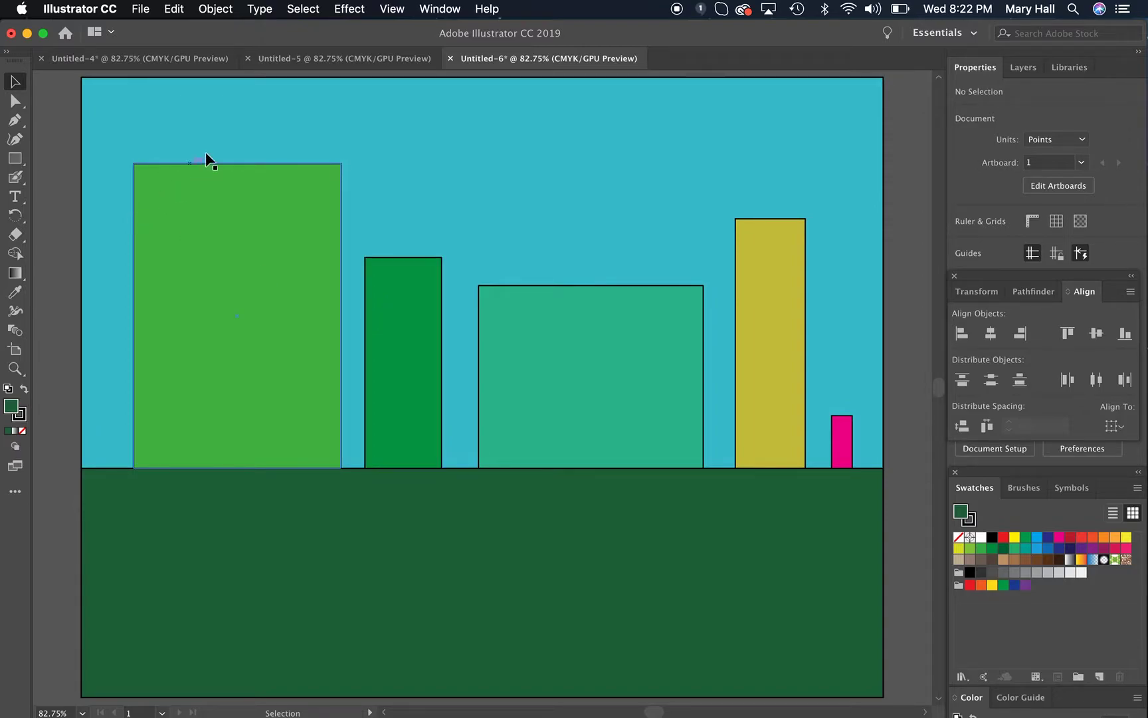
Draw a dark green star about 274 by 237 pt in the sky, varying its number of points and ending with a triangle.
left_click(12, 166)
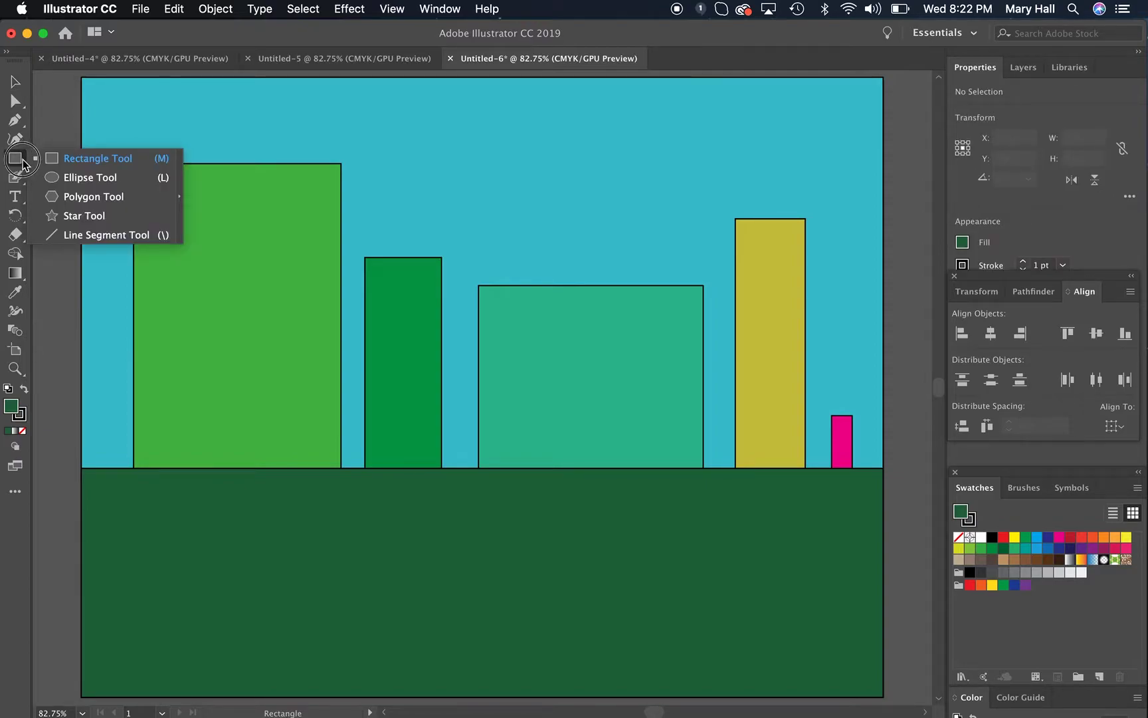
left_click(79, 219)
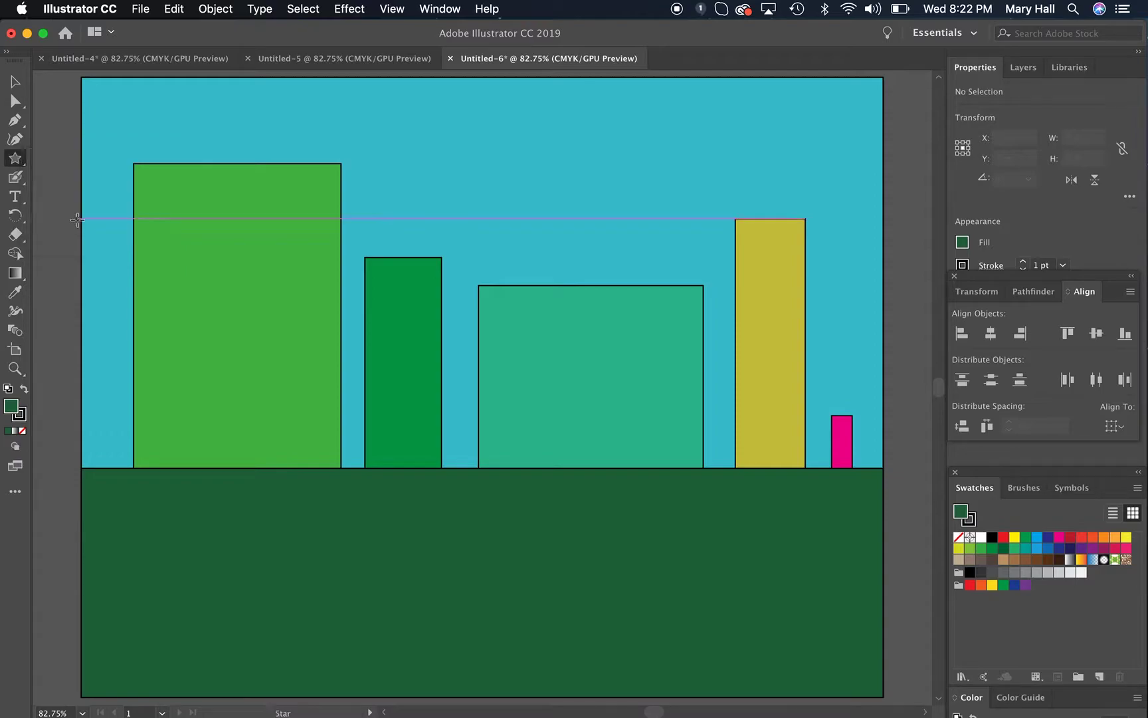
left_click_drag(371, 153, 509, 233)
key("Up")
key("Up")
key("Up")
key("Up")
key("Up")
key("Up")
key("Up")
key("Up")
key("Up")
key("Up")
key("Down")
key("Down")
key("Down")
key("Down")
key("Down")
key("Down")
key("Down")
key("Down")
key("Down")
key("Down")
key("Down")
key("Up")
key("Down")
key("Down")
key("Up")
key("Up")
key("Up")
key("Up")
key("Up")
key("Up")
key("Up")
key("Up")
key("Down")
key("Down")
key("Down")
key("Down")
key("Down")
key("Down")
Move the triangle onto the teal rectangle as a roof and scale it proportionally to roughly match the rectangle's width.
left_click(16, 81)
left_click_drag(324, 165, 547, 218)
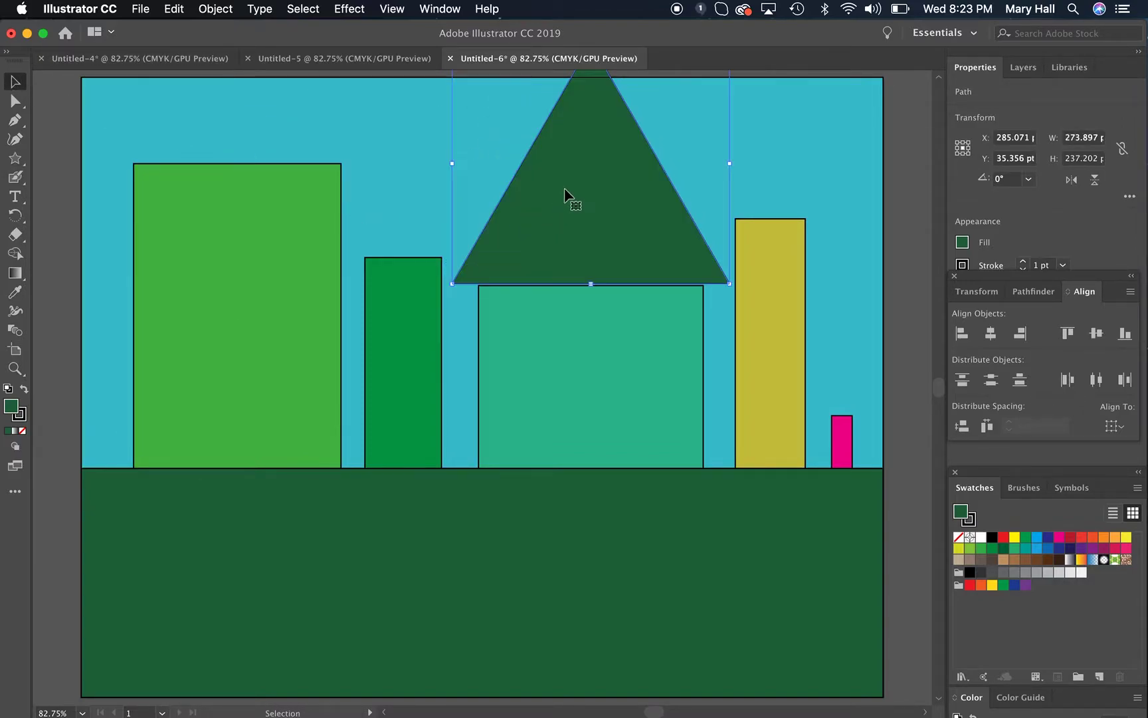
left_click_drag(452, 284, 519, 229)
left_click_drag(657, 182, 611, 244)
left_click_drag(684, 106, 712, 152)
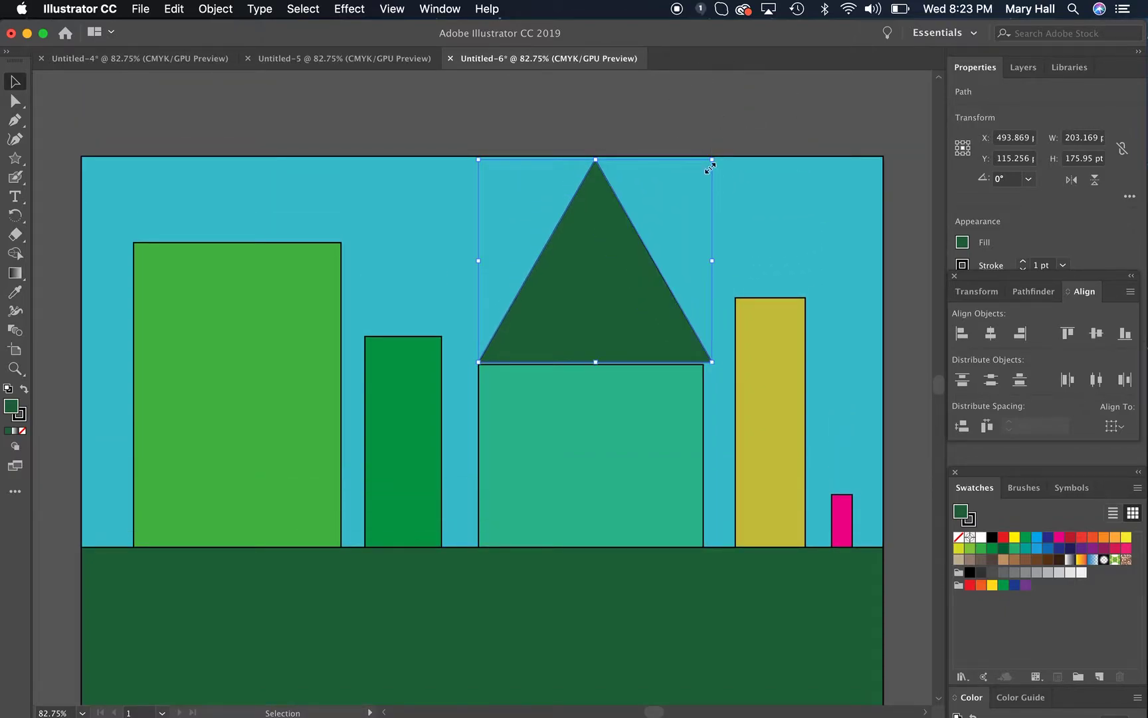
left_click(542, 234)
left_click(557, 242)
left_click(559, 443, "shift")
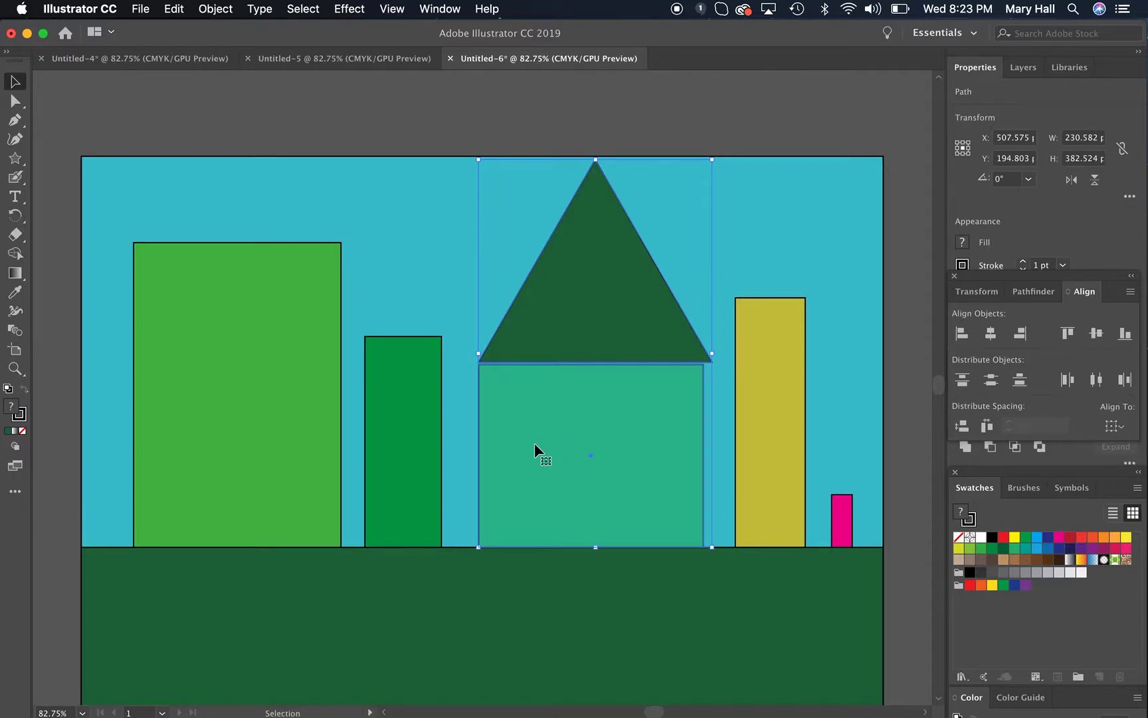
left_click(277, 357, "shift")
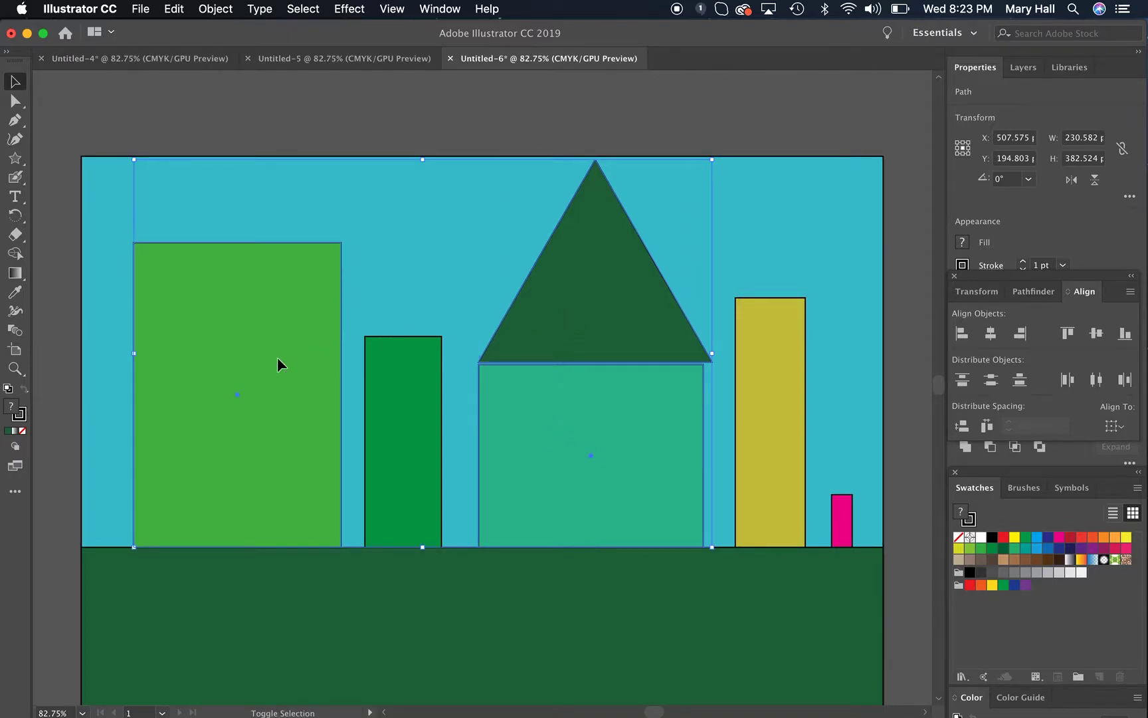
left_click(667, 687)
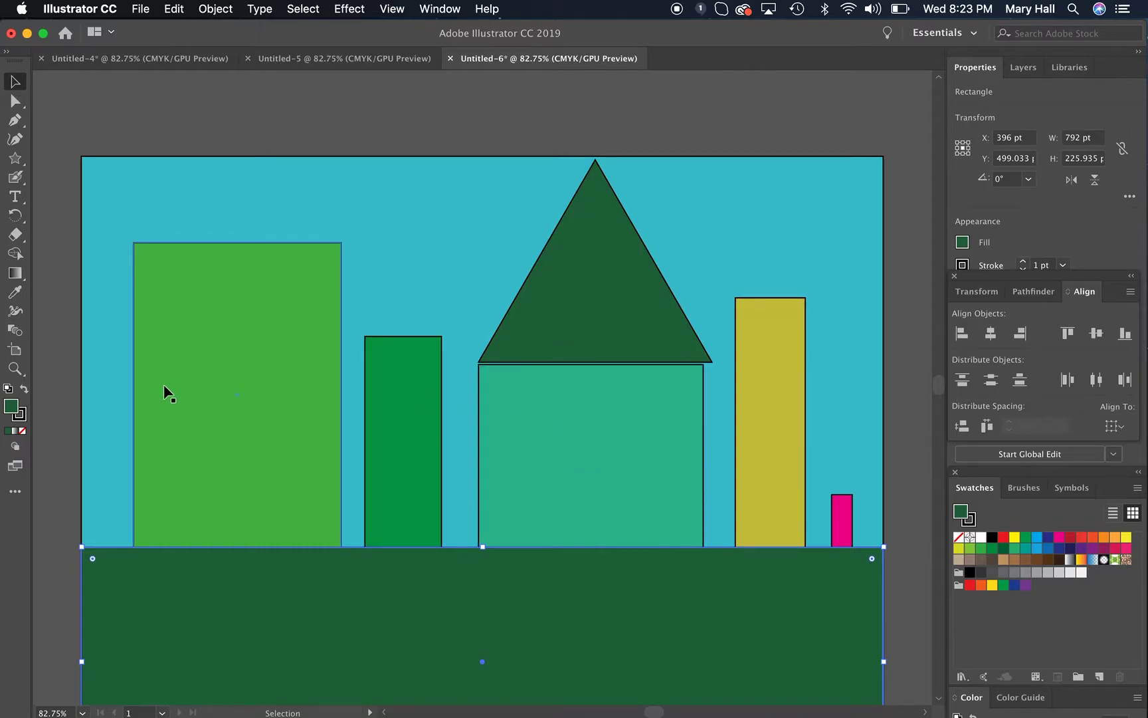
Select the roof triangle, the teal rectangle and the large green rectangle together and fill them with light green A4EABB.
left_click(595, 329)
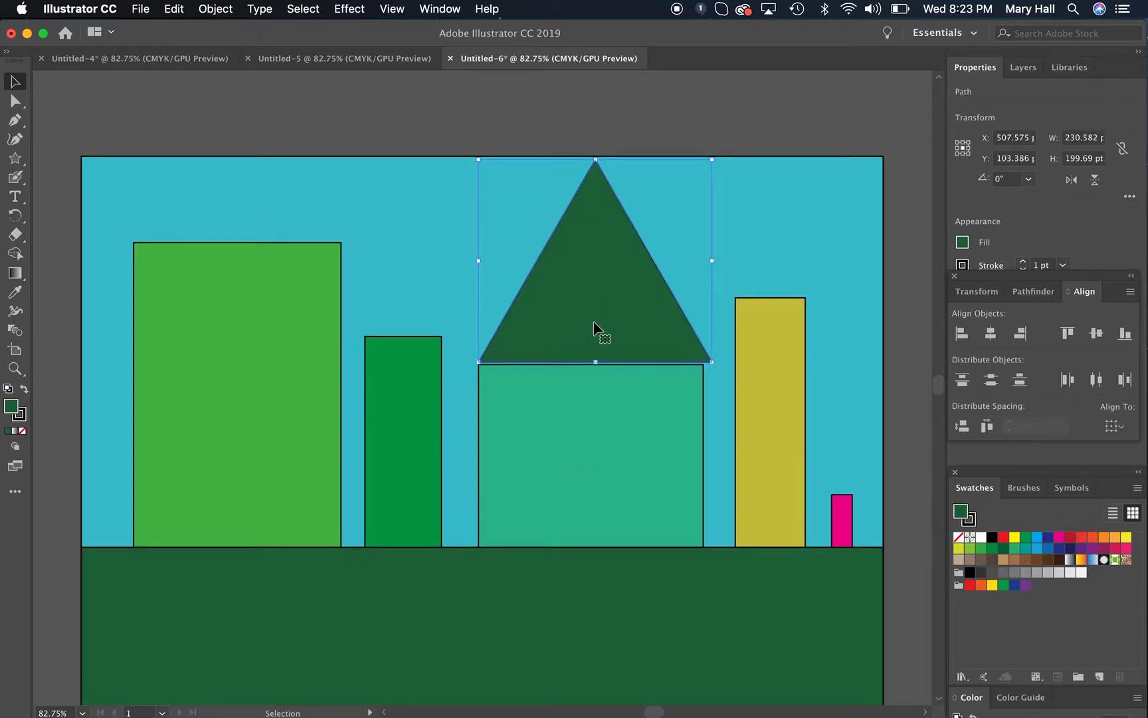
left_click(609, 467, "shift")
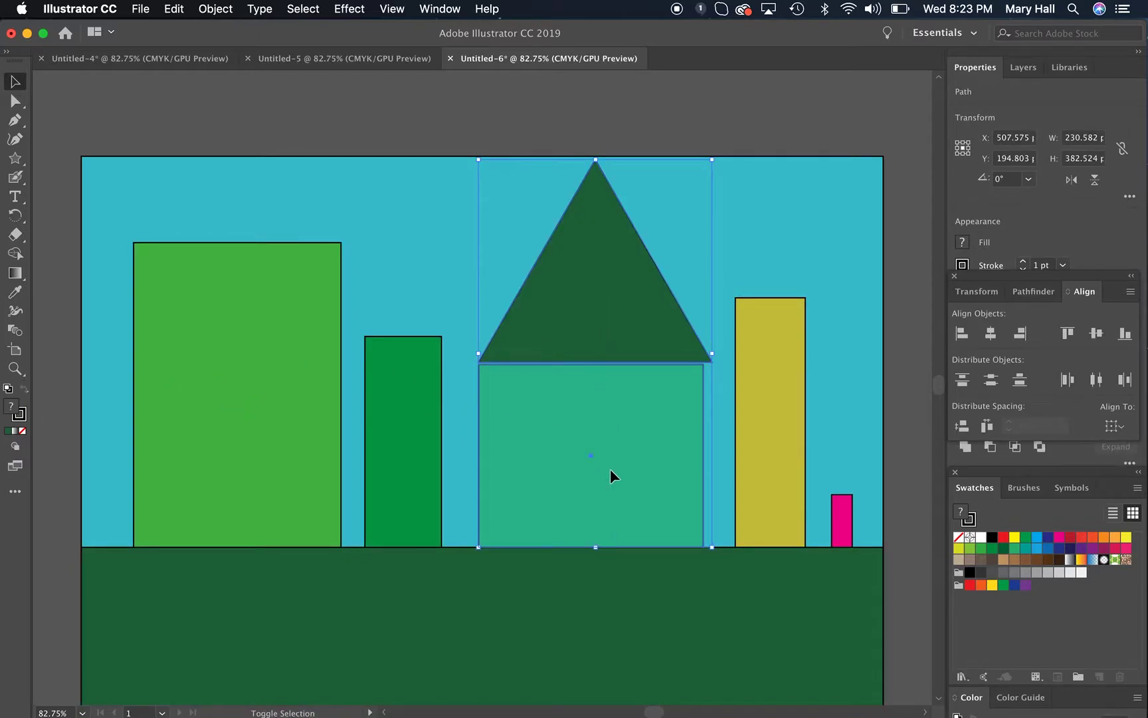
left_click(197, 349, "shift")
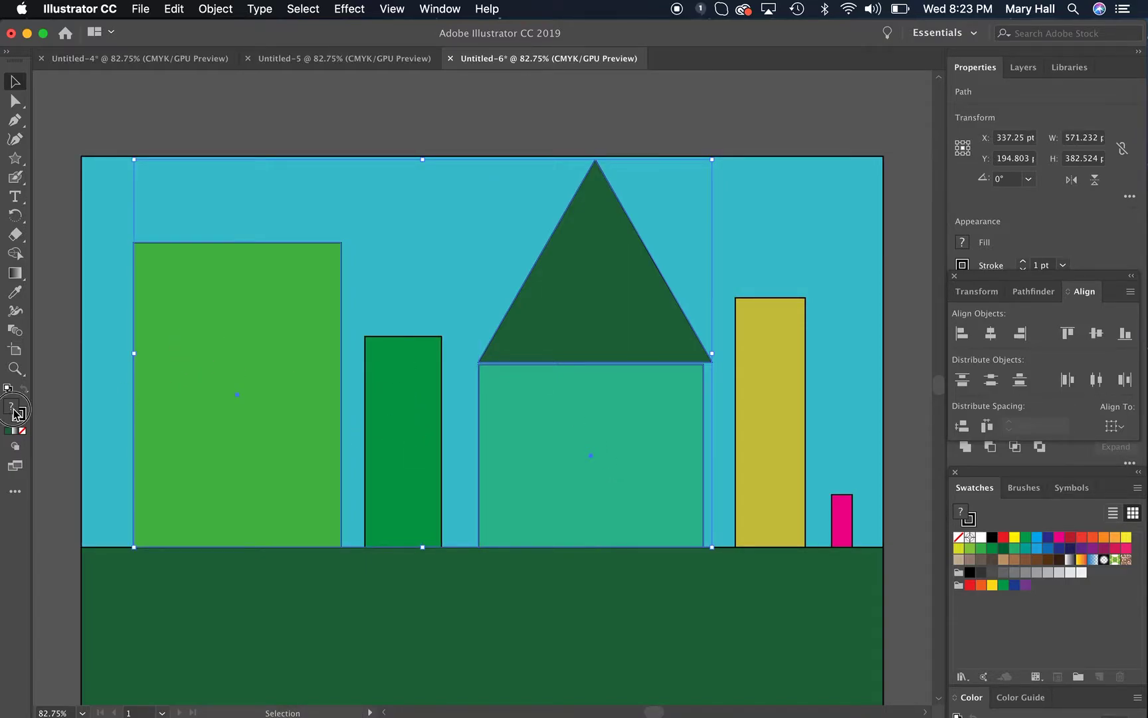
double_click(13, 411)
left_click_drag(505, 324, 423, 284)
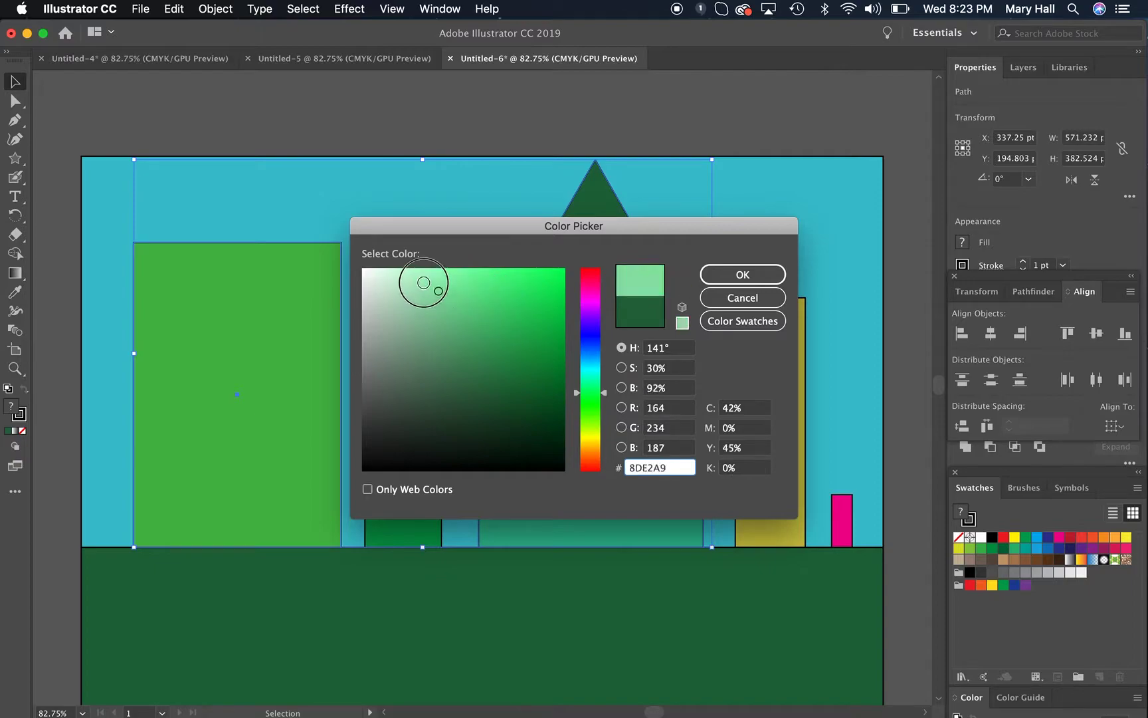
left_click(742, 273)
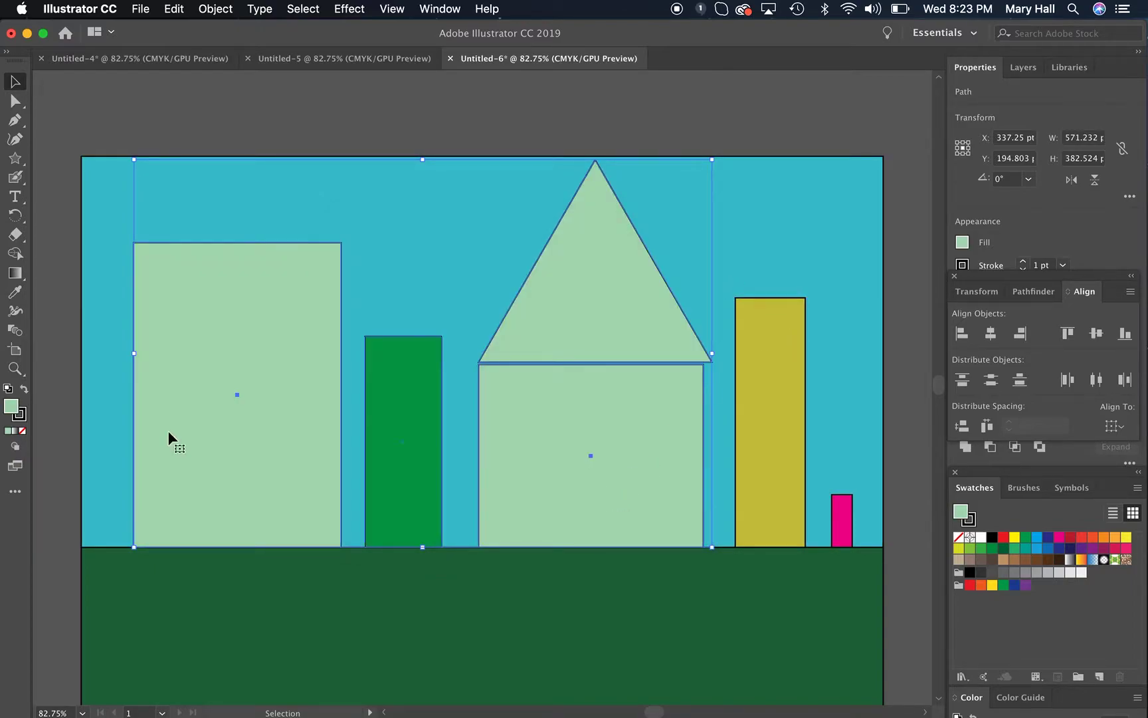
Change the fill of the selected triangle and two rectangles to a bright yellow-green.
double_click(11, 409)
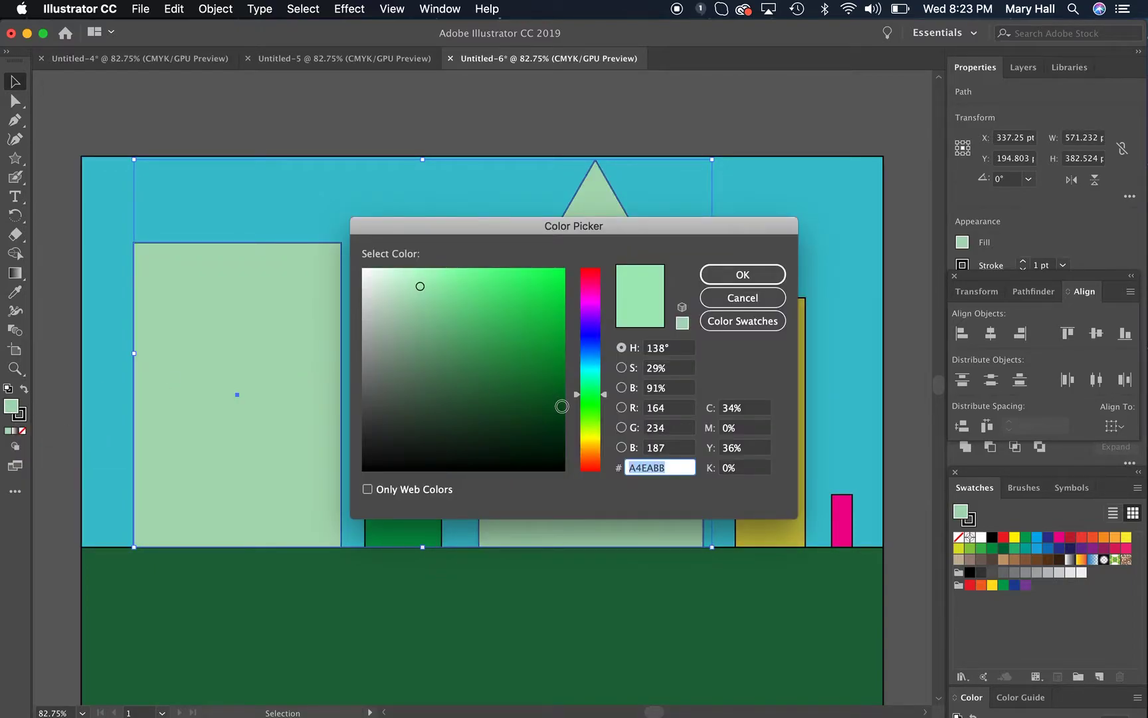
left_click(590, 436)
left_click(515, 329)
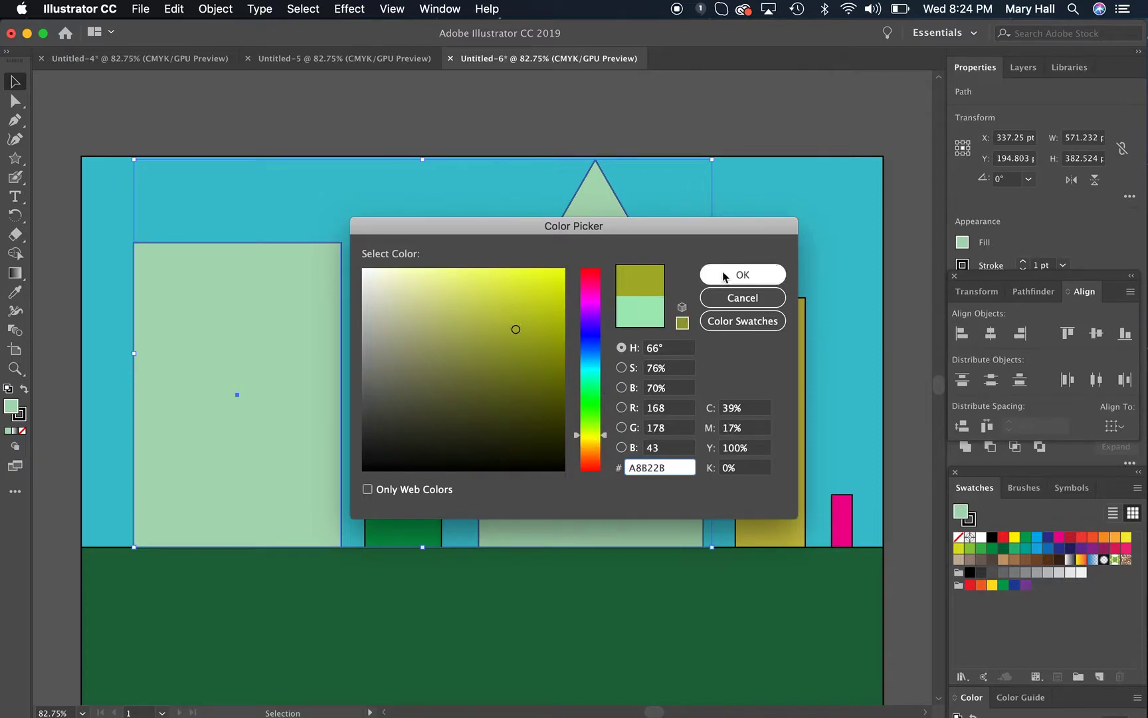
left_click(503, 283)
left_click(742, 277)
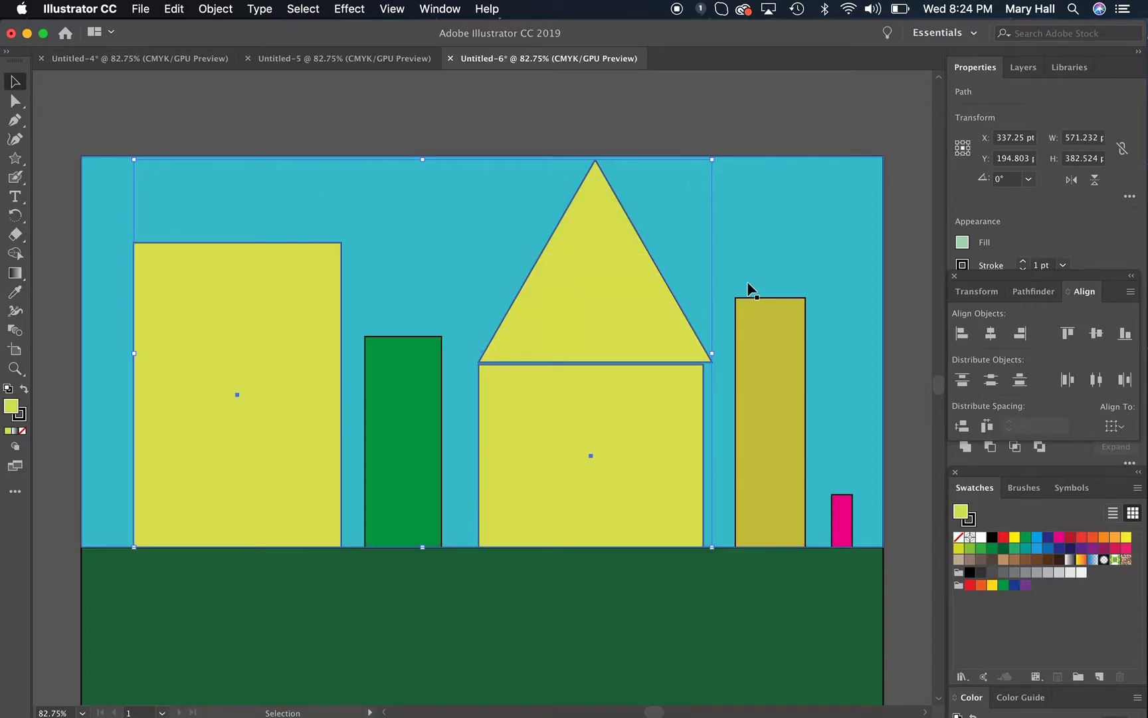
left_click(726, 277)
left_click(665, 300)
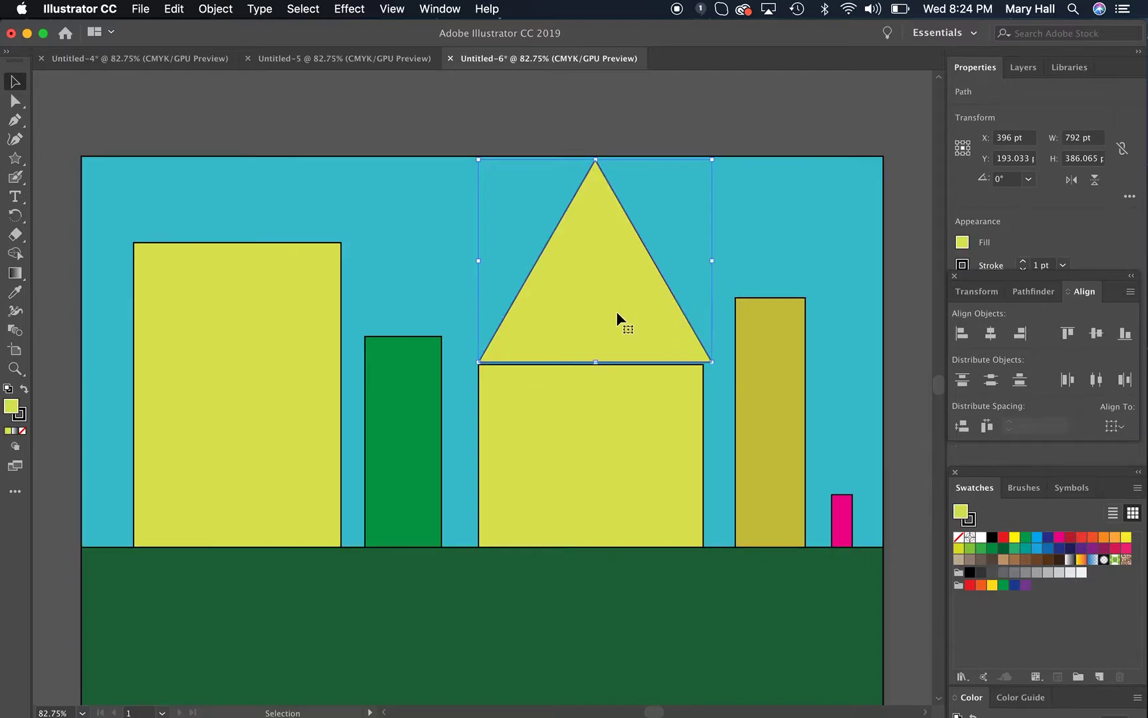
left_click(580, 457, "shift")
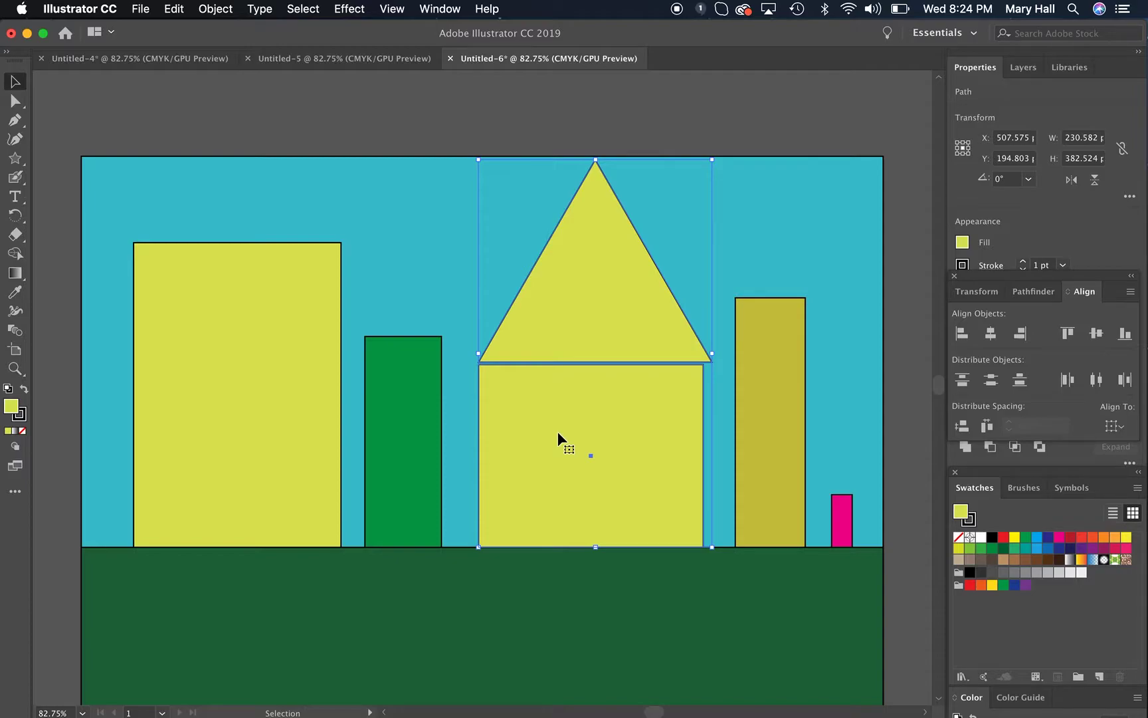
left_click(511, 251)
left_click(568, 103)
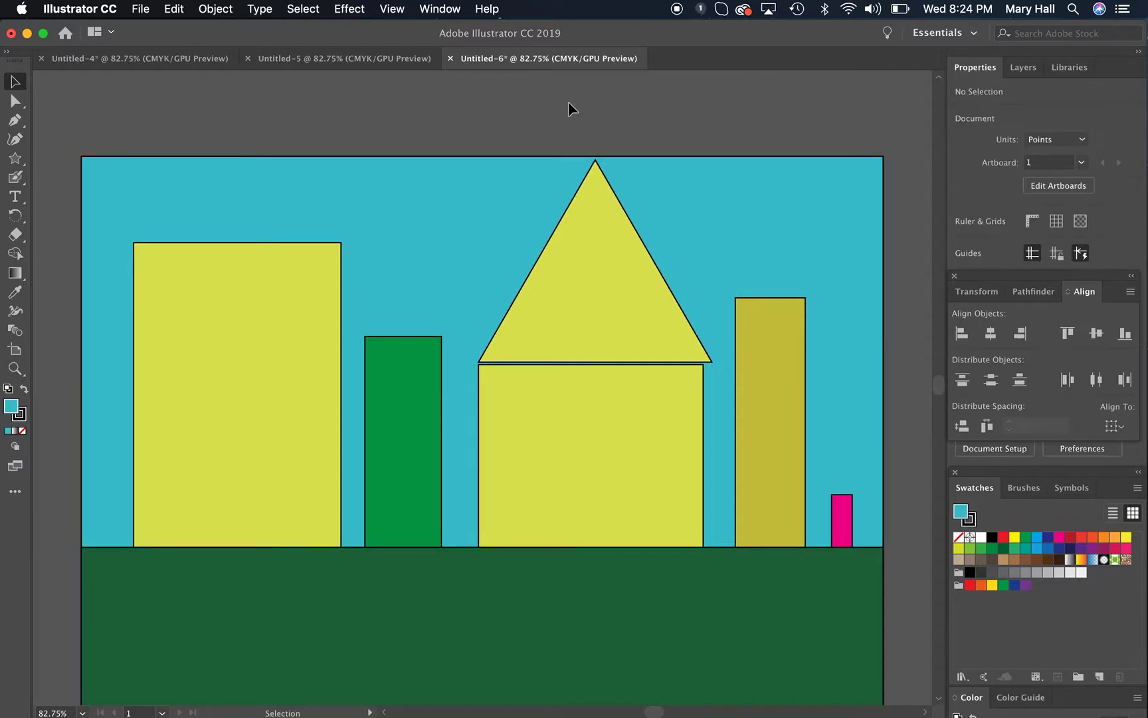
left_click(479, 236)
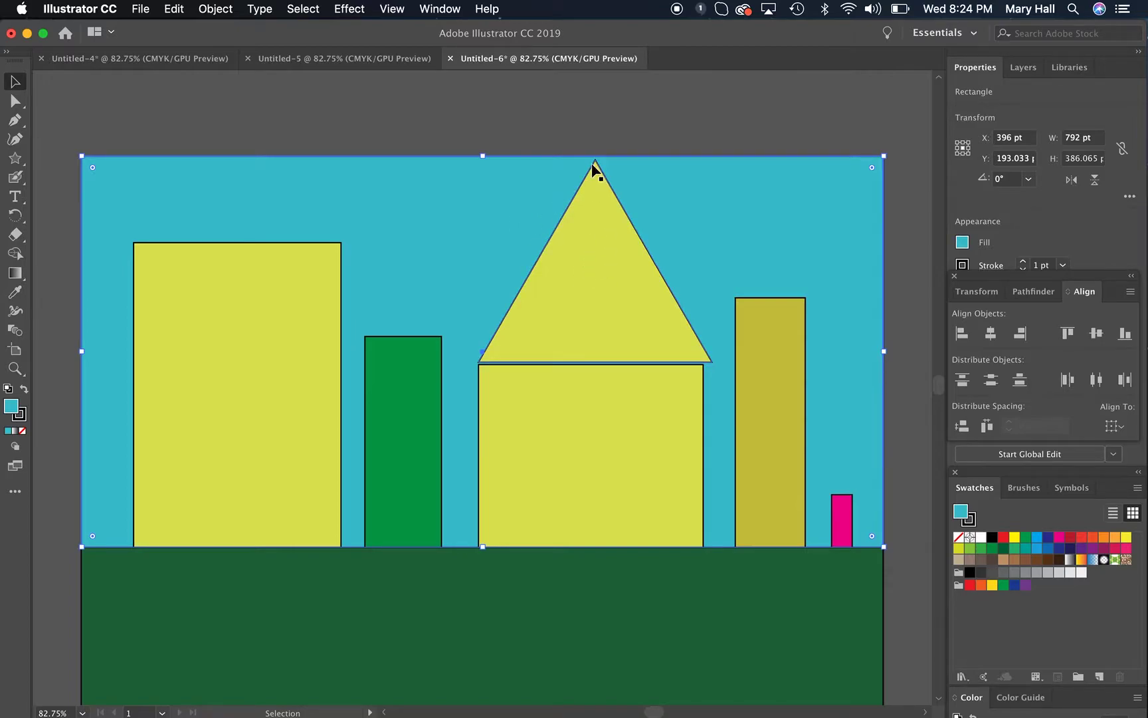
Align the horizontal centers of the roof triangle and the house rectangle beneath it.
left_click(594, 225)
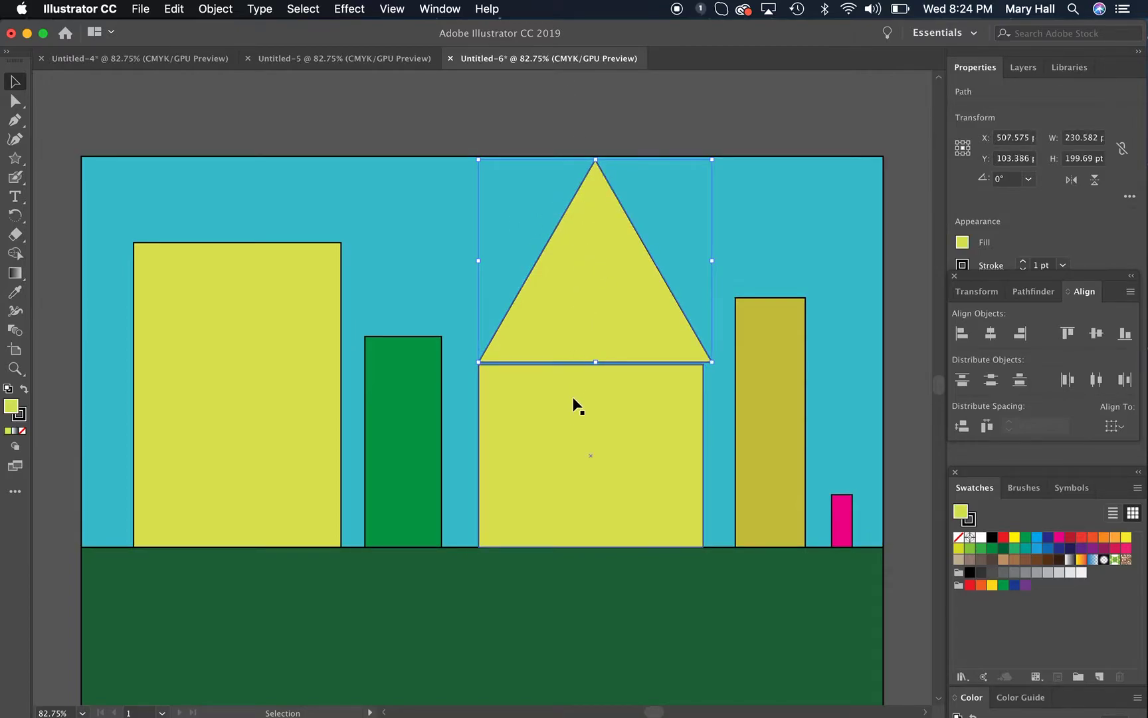
left_click(580, 427, "shift")
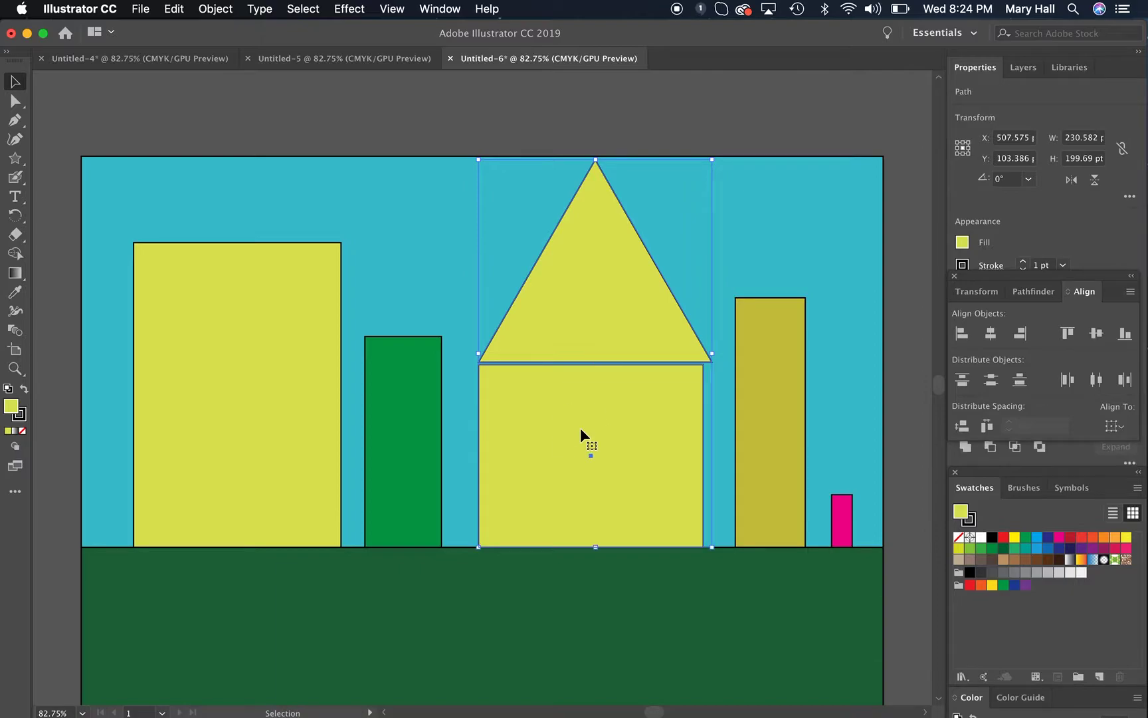
left_click(991, 334)
left_click(582, 333)
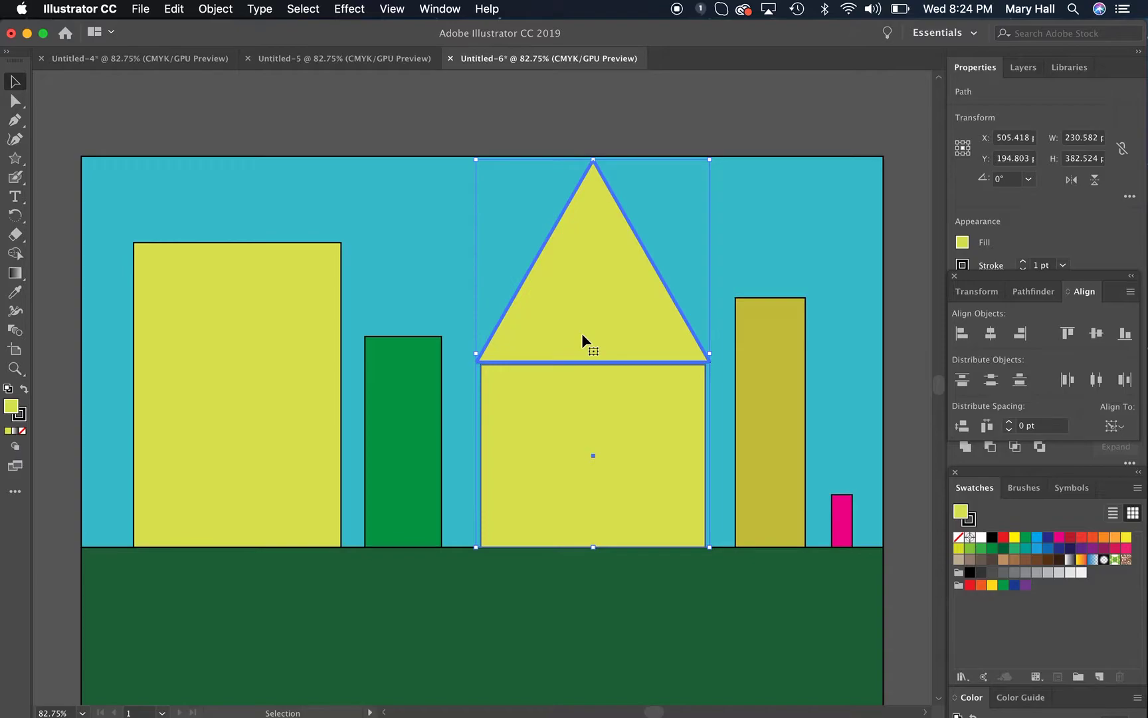
left_click(791, 242)
Nudge the roof triangle down 5 pt so its base closes the gap to the house rectangle.
left_click(640, 273)
key("Down")
key("Down")
key("Down")
key("Down")
key("Down")
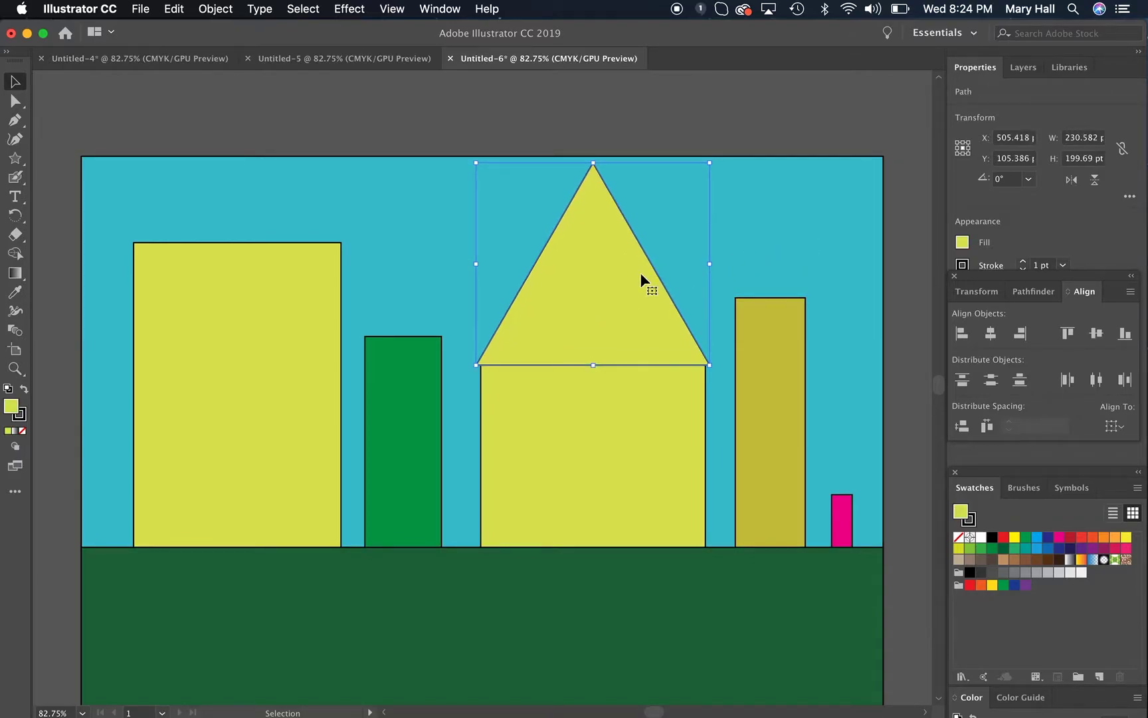
left_click(808, 112)
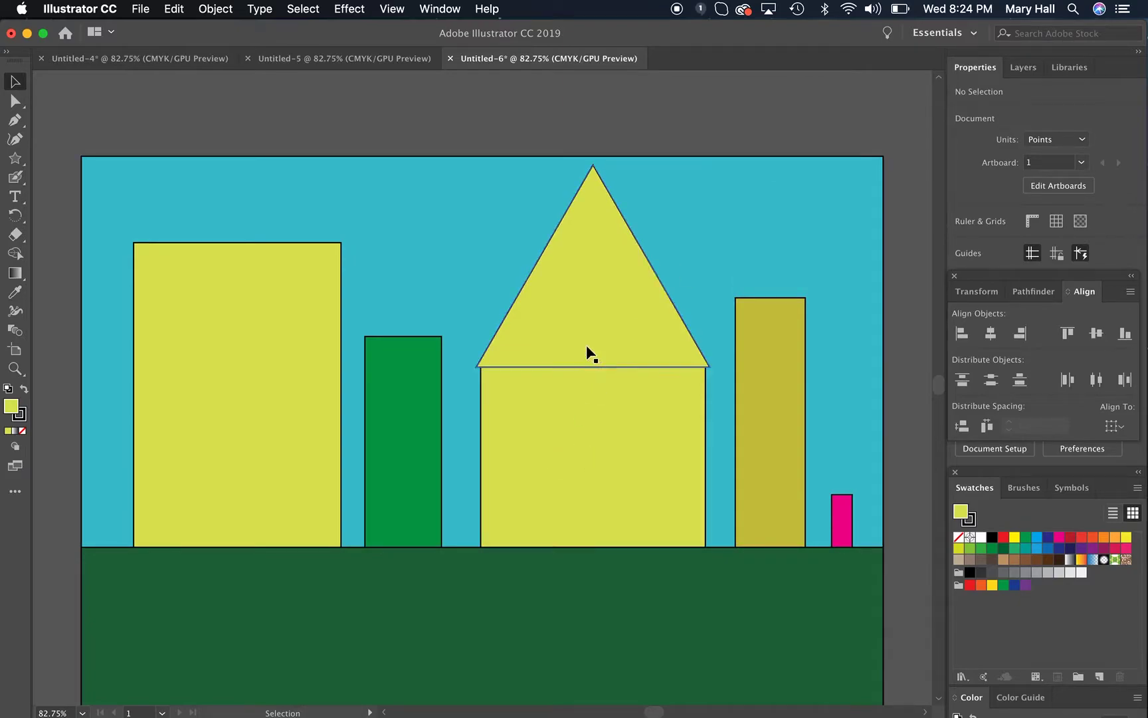
Draw a second yellow-green triangle about 232 by 201 pt above the large yellow-green rectangle, reusing the roof's appearance.
left_click(558, 297)
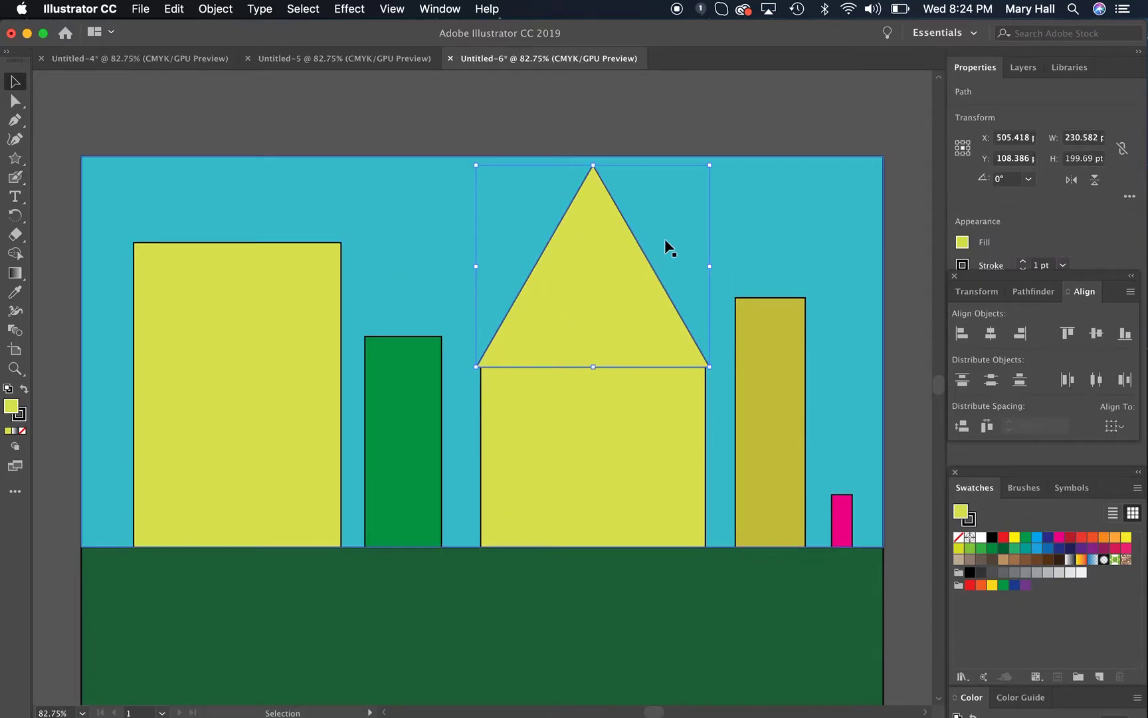
left_click(18, 160)
mouse_move(155, 166)
left_mouse_down()
mouse_move(376, 250)
mouse_move(290, 223)
mouse_move(246, 241)
mouse_move(274, 234)
left_mouse_up()
left_click(16, 81)
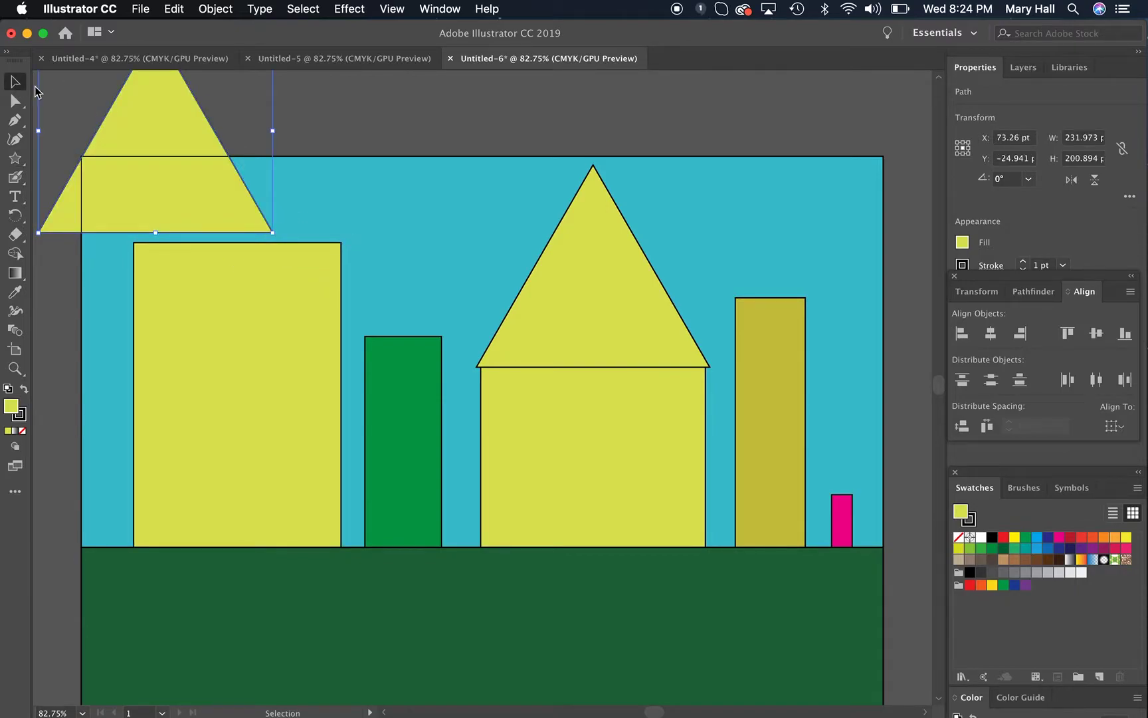
Place the second triangle on the large rectangle as a roof and flatten it to about 62 pt high.
left_click_drag(179, 181, 261, 188)
scroll(401, 156, "up", 1)
scroll(401, 162, "up", 2)
left_click_drag(240, 110, 238, 248)
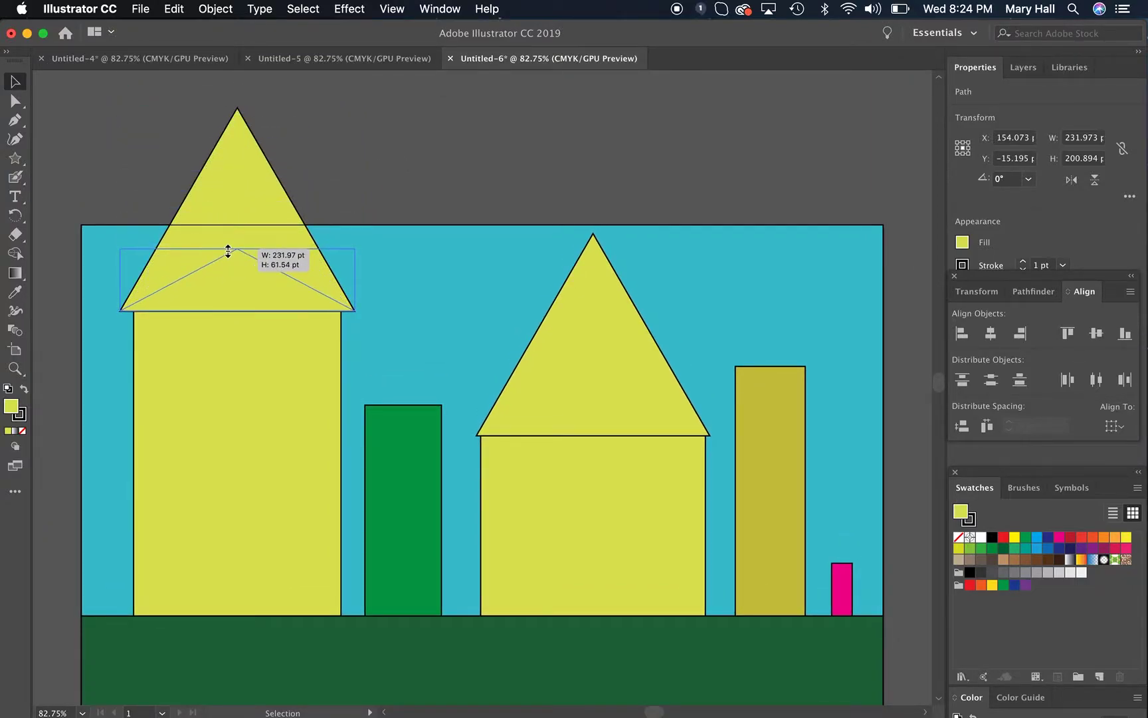
scroll(444, 275, "down", 2)
scroll(444, 275, "left", 1)
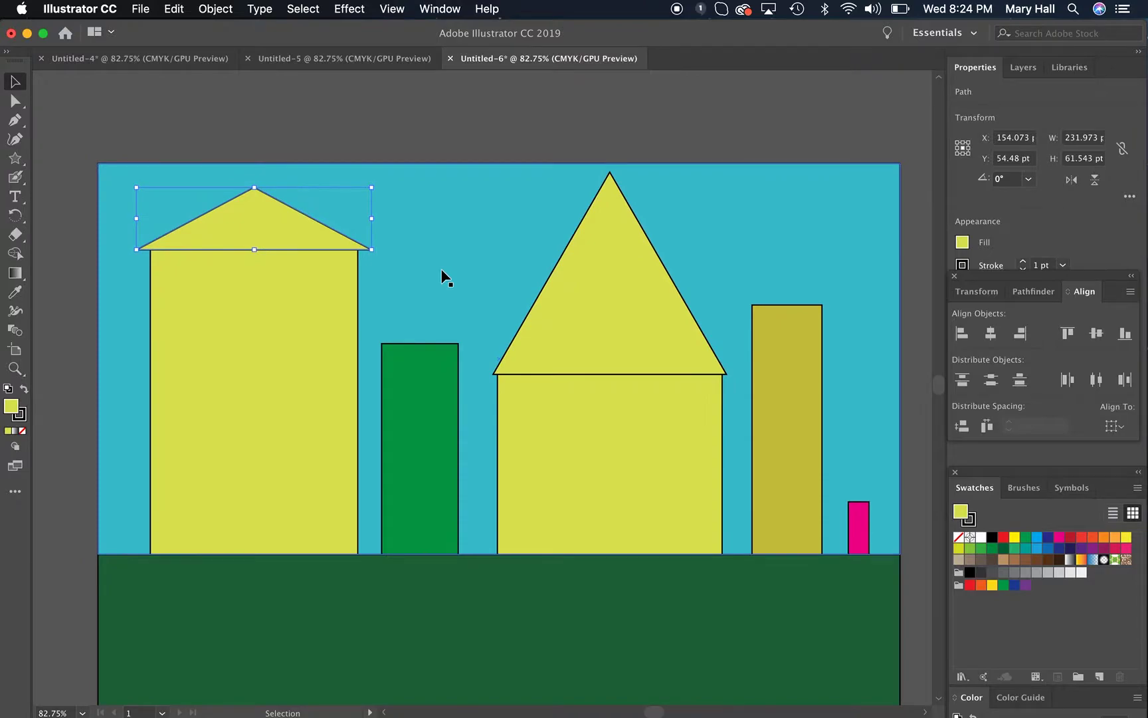
scroll(463, 291, "right", 1)
left_click(456, 242)
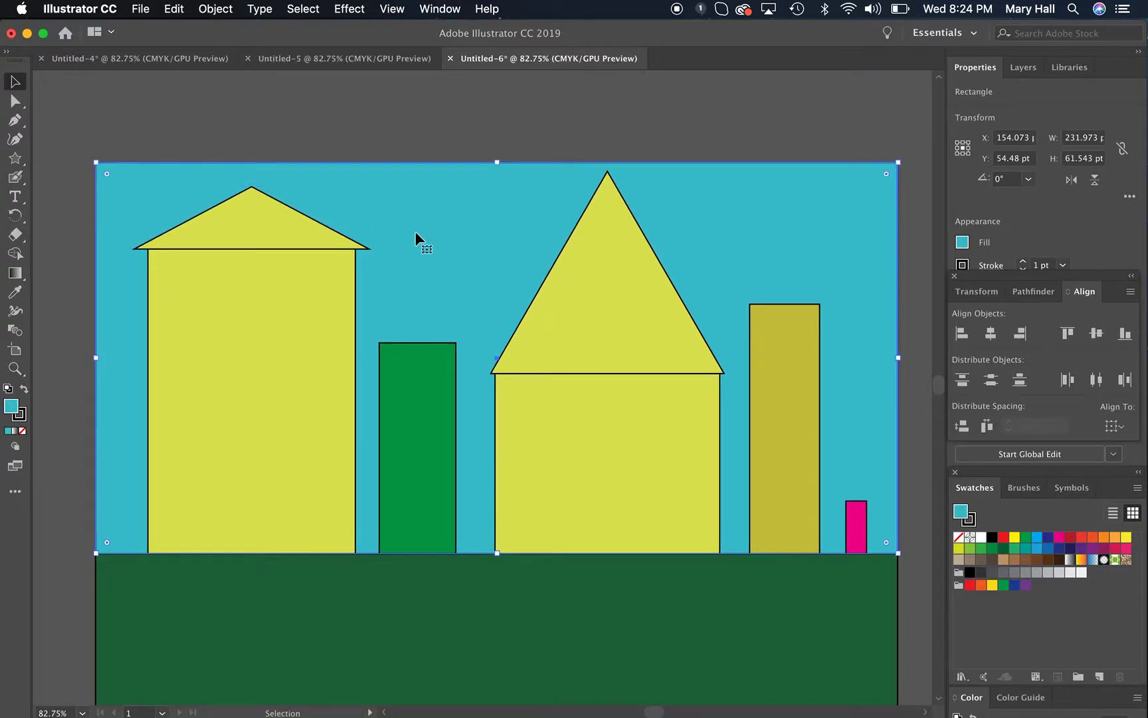
Draw a small yellow-green triangle about 87 by 75 pt and place it on the narrow green rectangle as a roof.
left_click(305, 232)
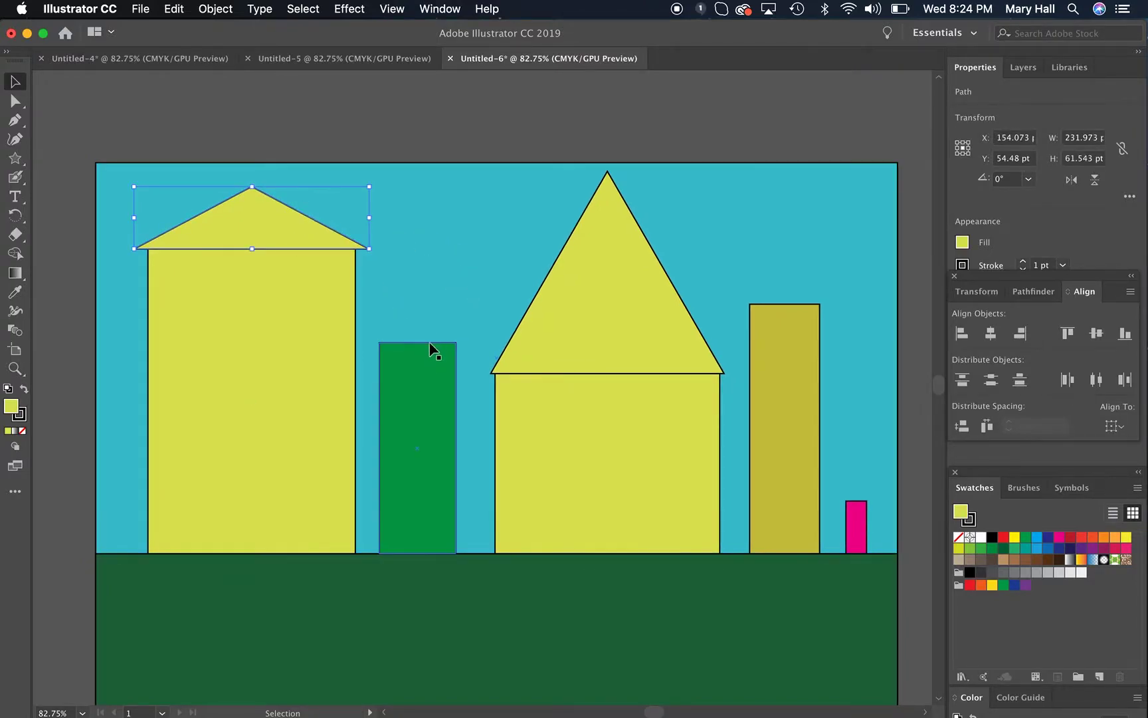
left_click(16, 159)
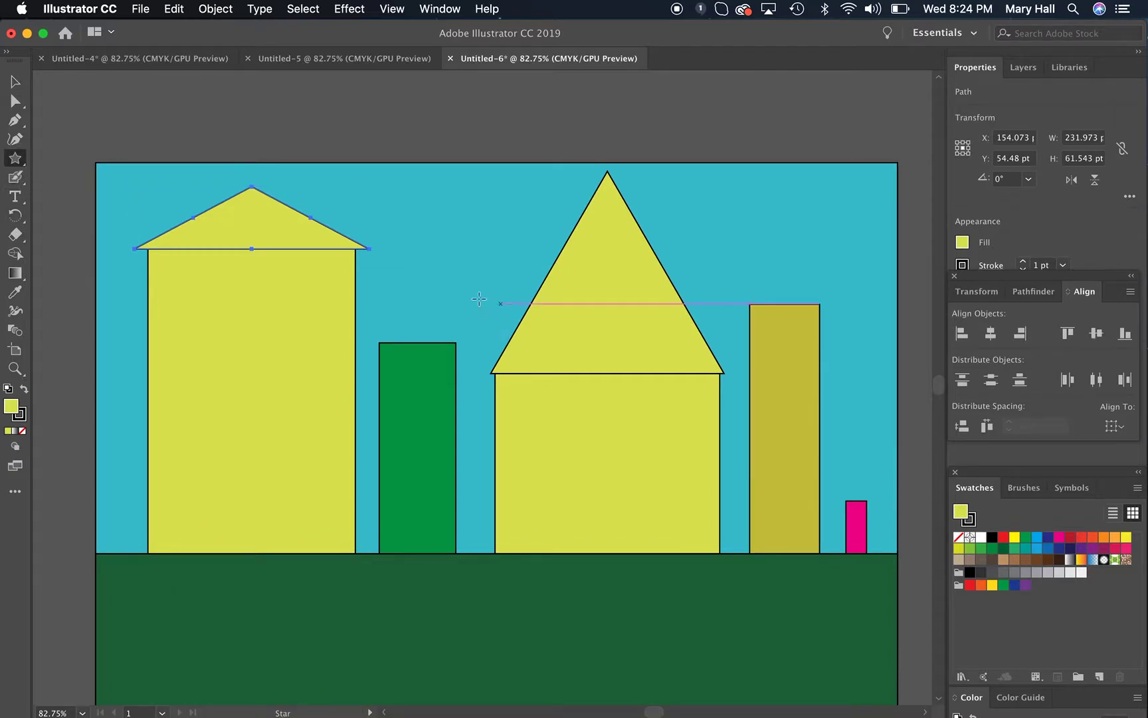
left_click_drag(386, 277, 432, 316)
left_click(14, 82)
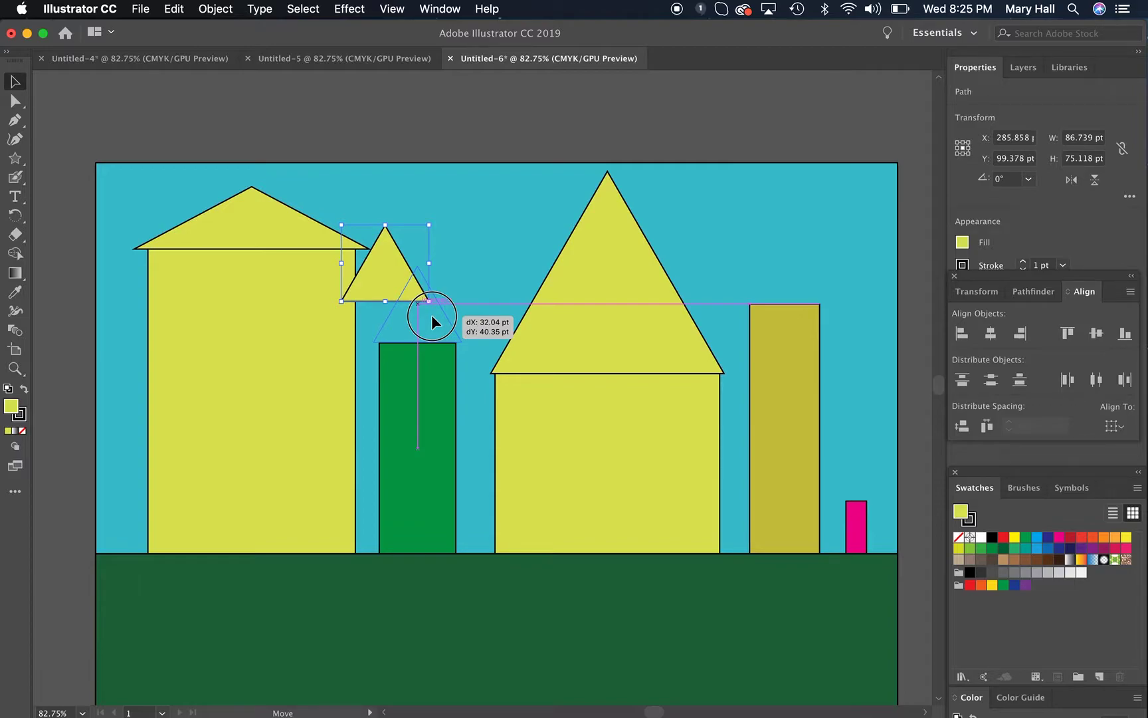
left_click_drag(431, 314, 432, 314)
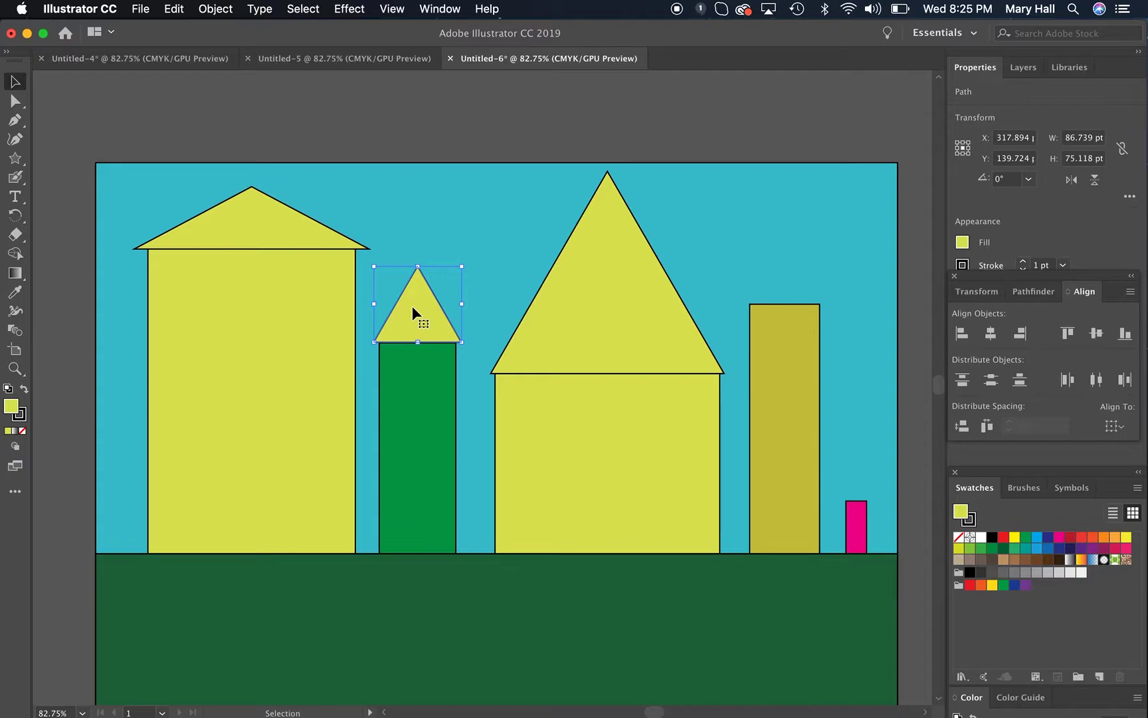
Duplicate the small triangle twice, placing one copy on the mustard rectangle and one on the pink rectangle.
key("super+c")
key("super+v")
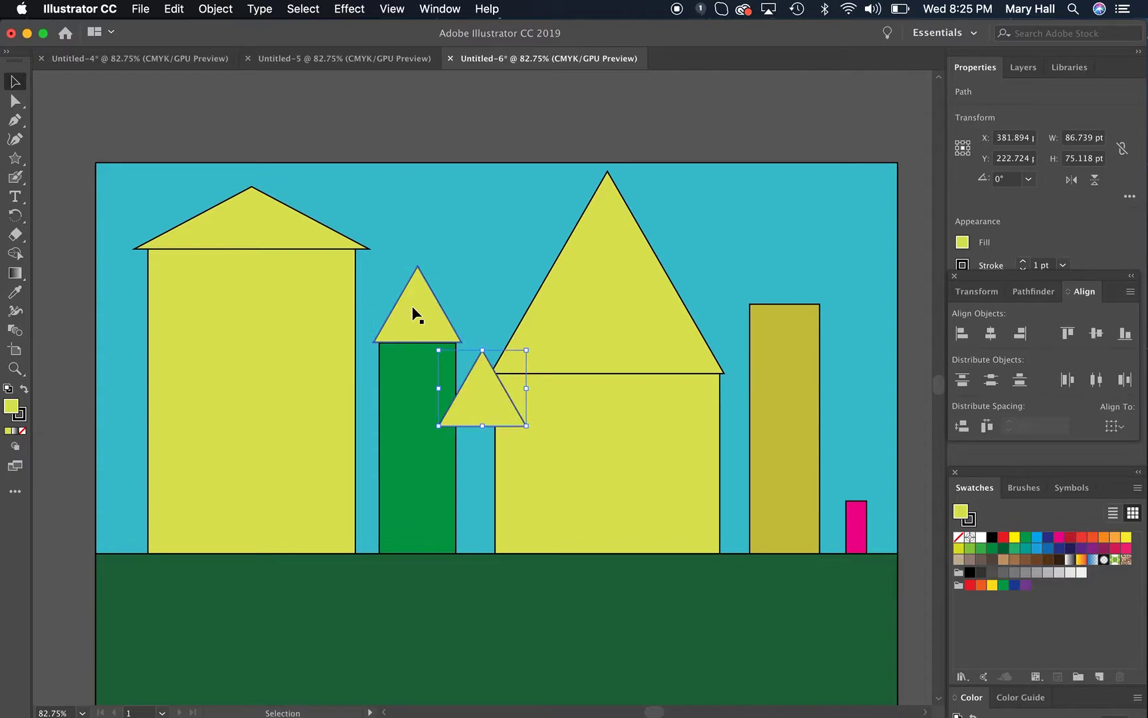
left_click_drag(480, 387, 789, 269)
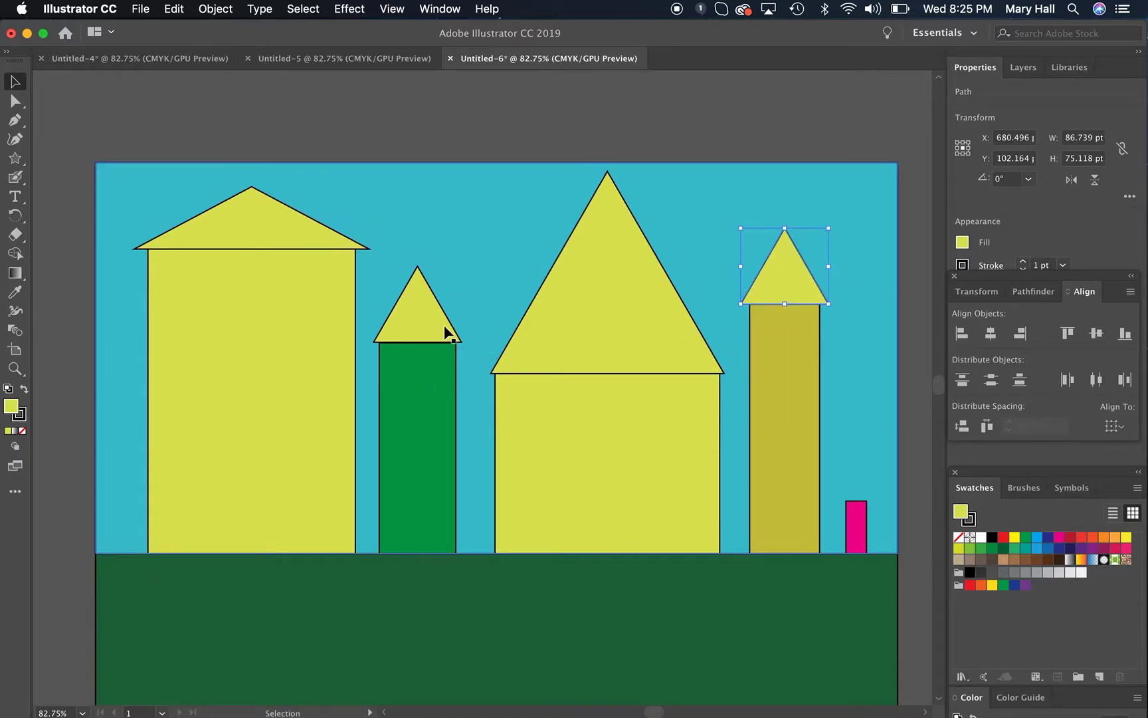
left_click(411, 323)
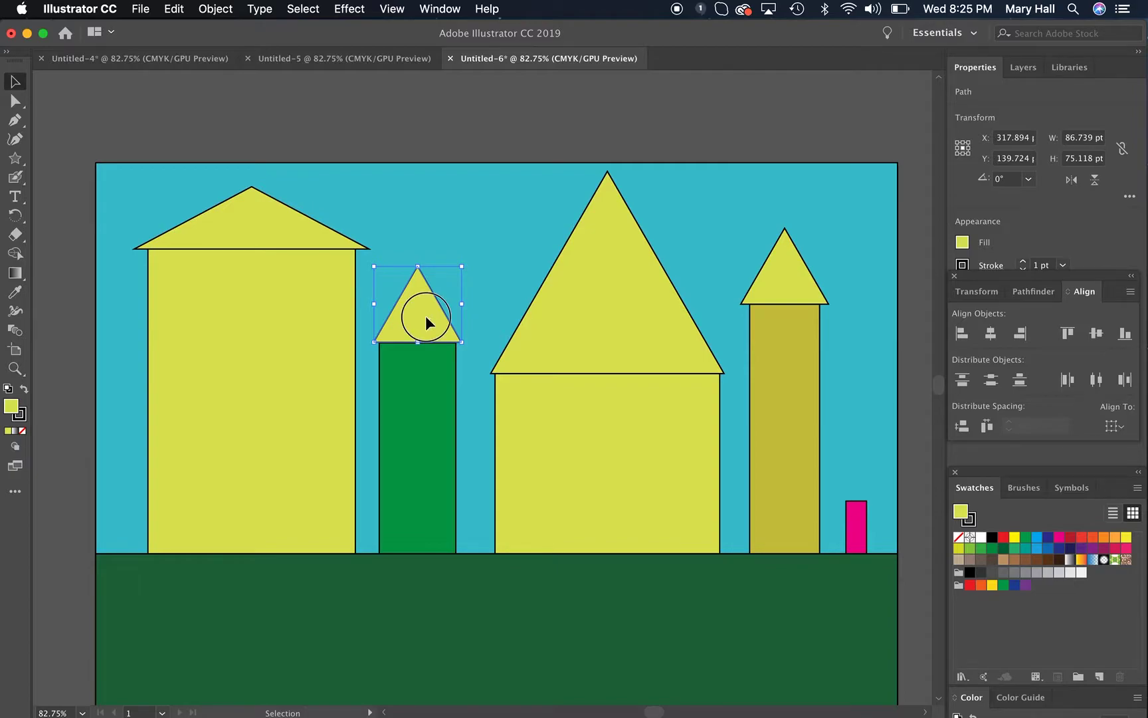
left_click_drag(426, 320, 864, 479)
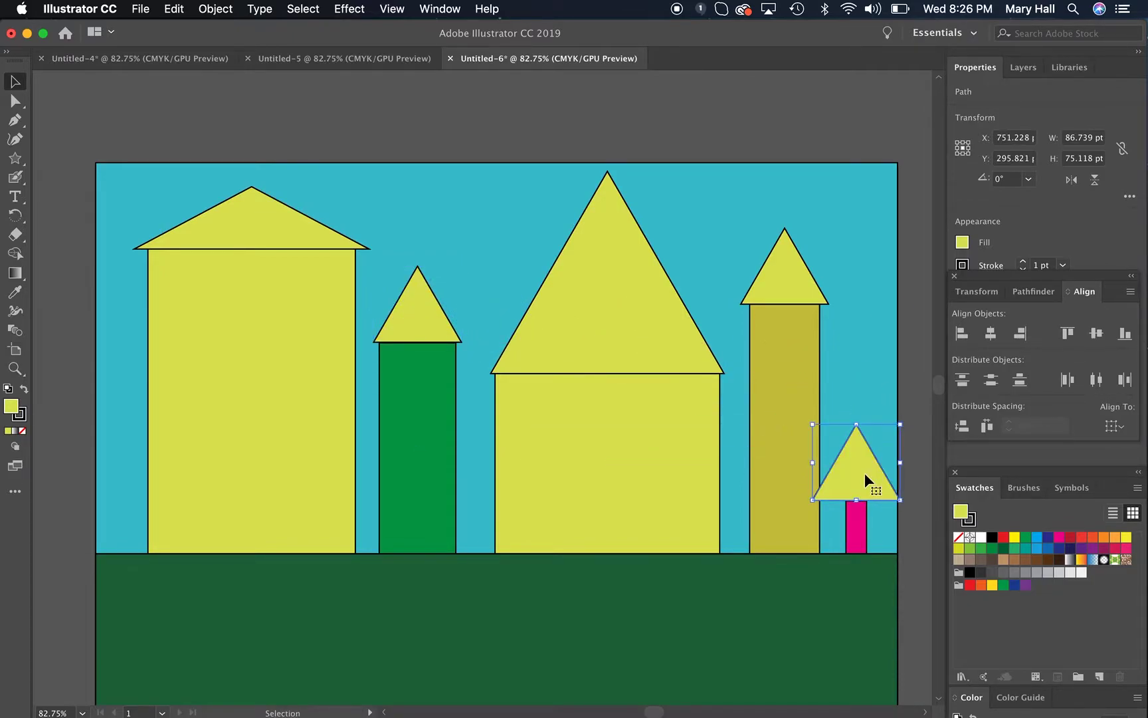
Try placing several extra copies of the small triangle over the central house, and undo them.
left_click_drag(412, 320, 623, 476)
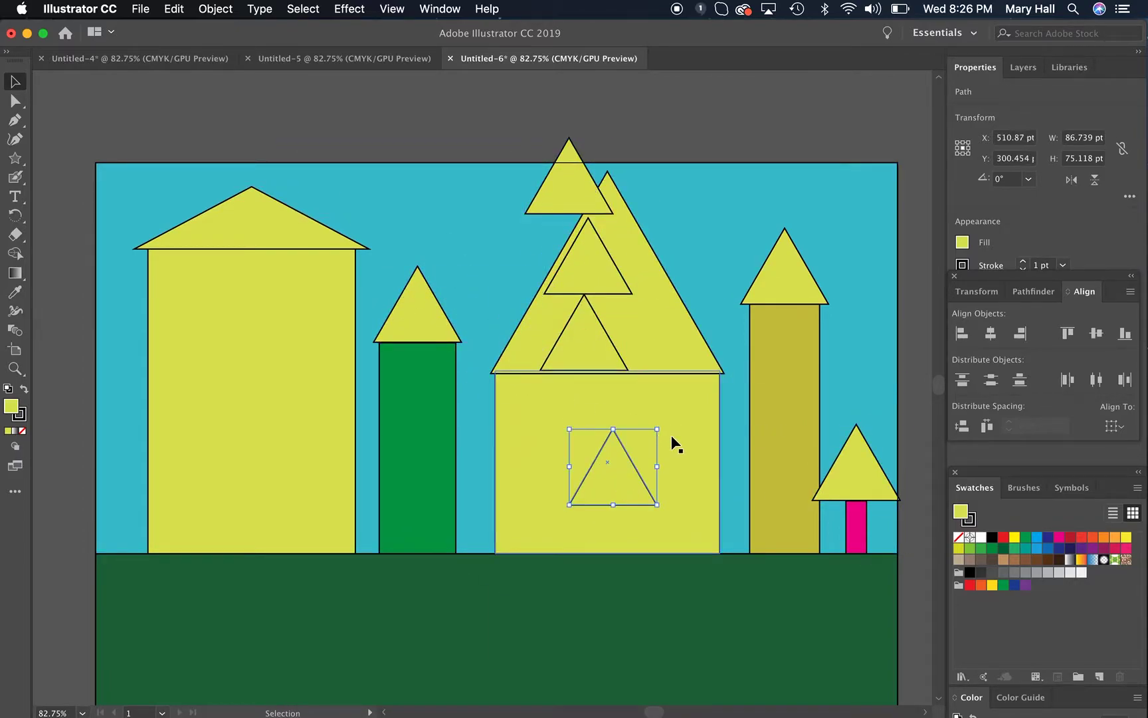
key("super+z")
key("super+z")
key("super+z")
key("super+z")
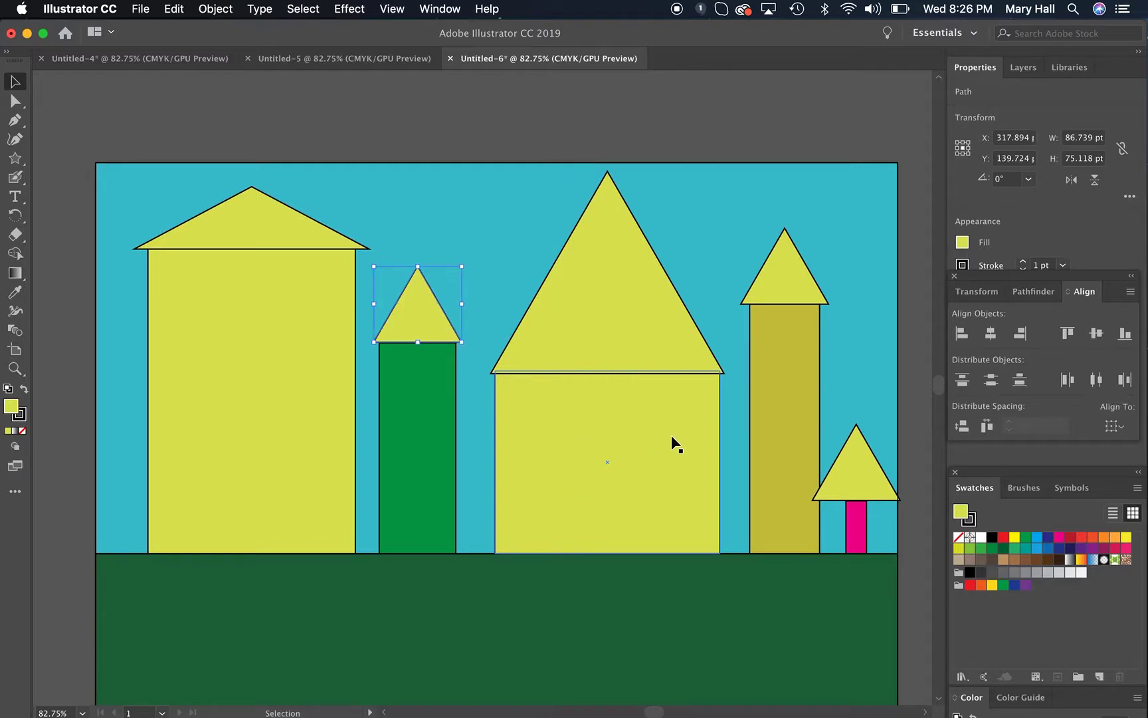
Try adding pasted and duplicated copies of the small triangle around the central house, and remove all the extra copies.
key("super+c")
key("super+v")
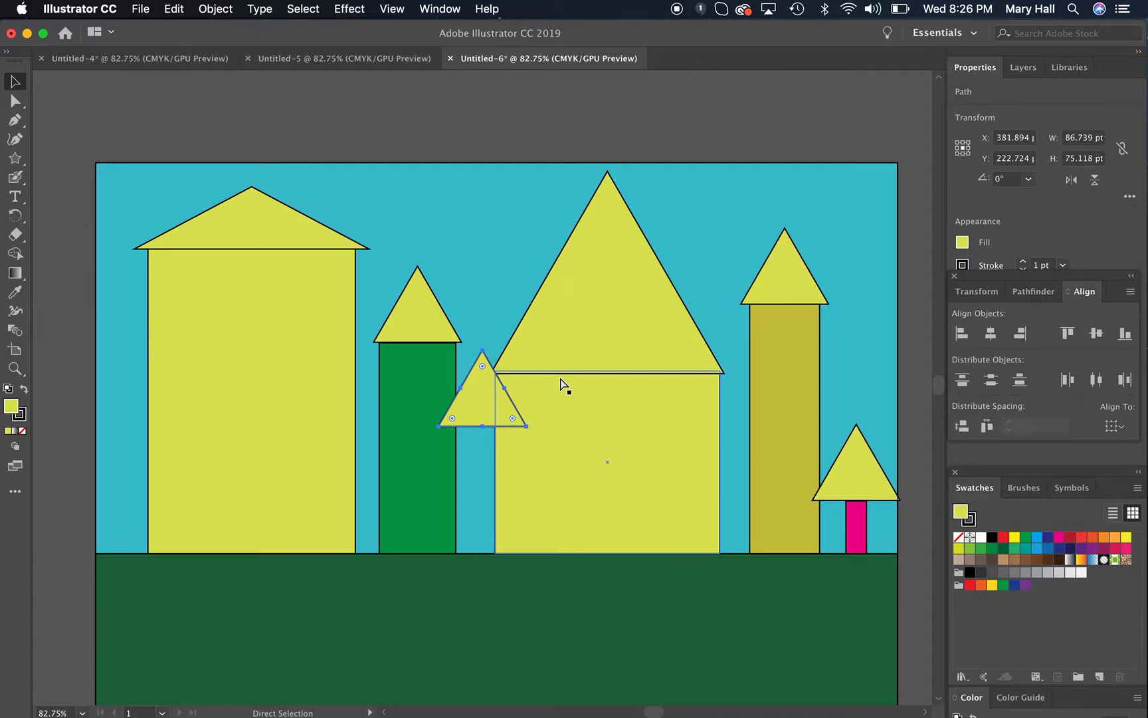
key("v")
left_click_drag(497, 399, 591, 287)
left_click_drag(491, 371, 582, 311)
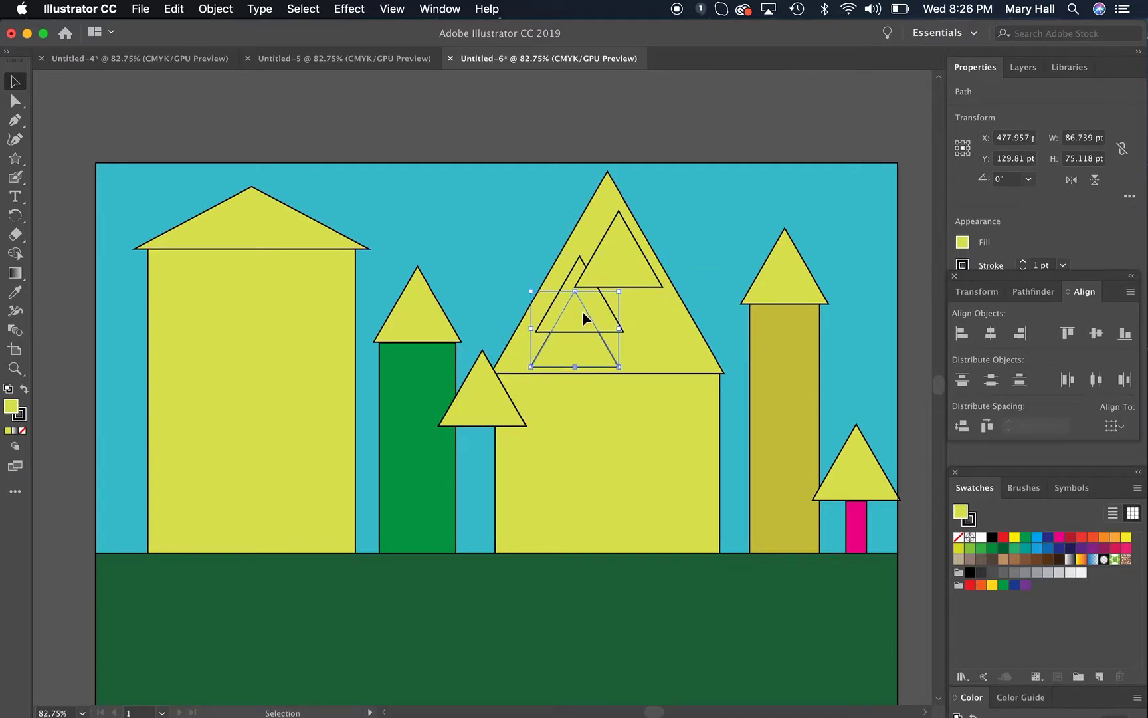
key("super+z")
key("super+z")
key("super+z")
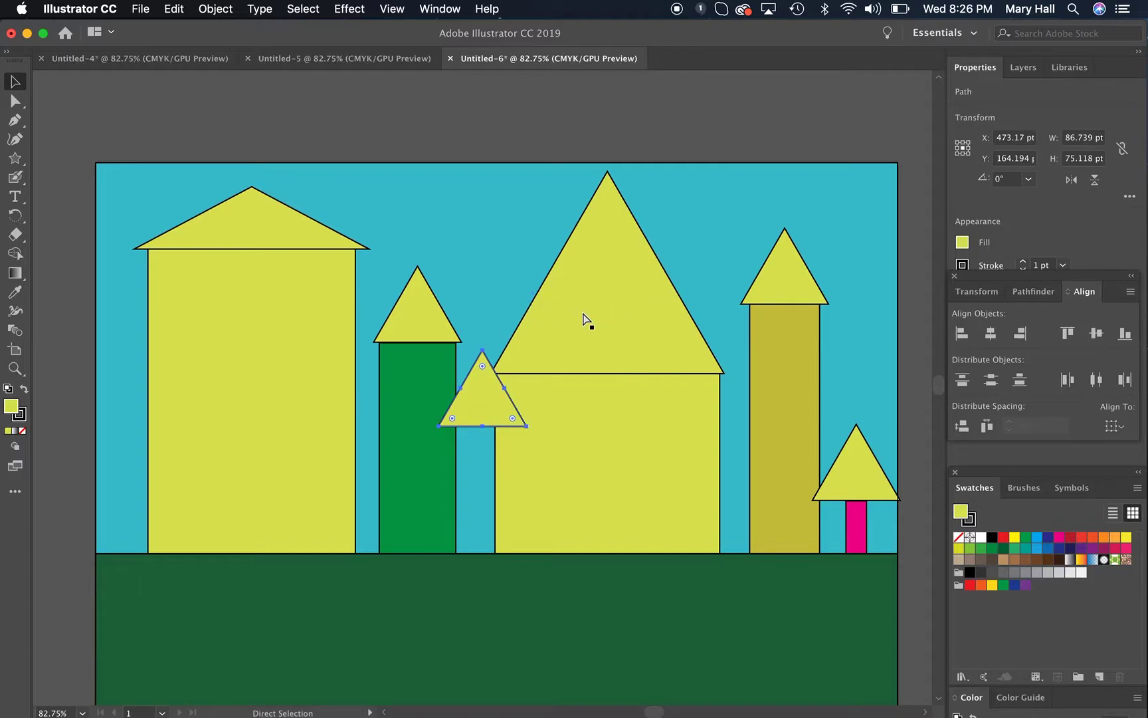
key("super+z")
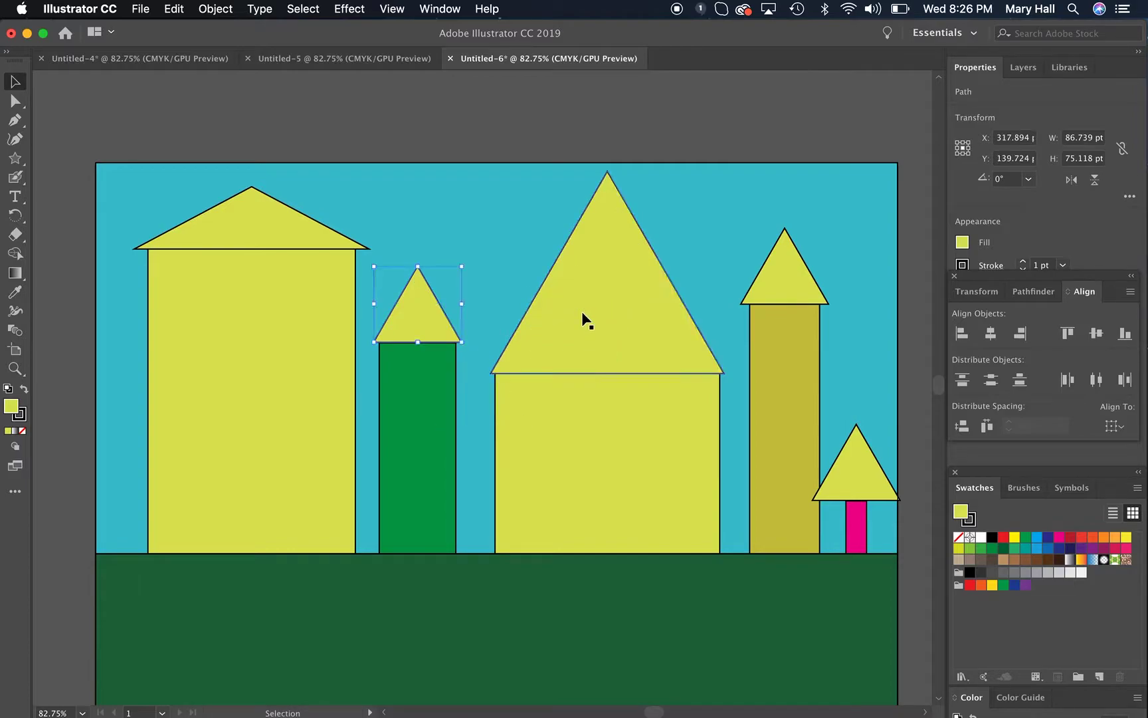
left_click_drag(430, 315, 723, 241)
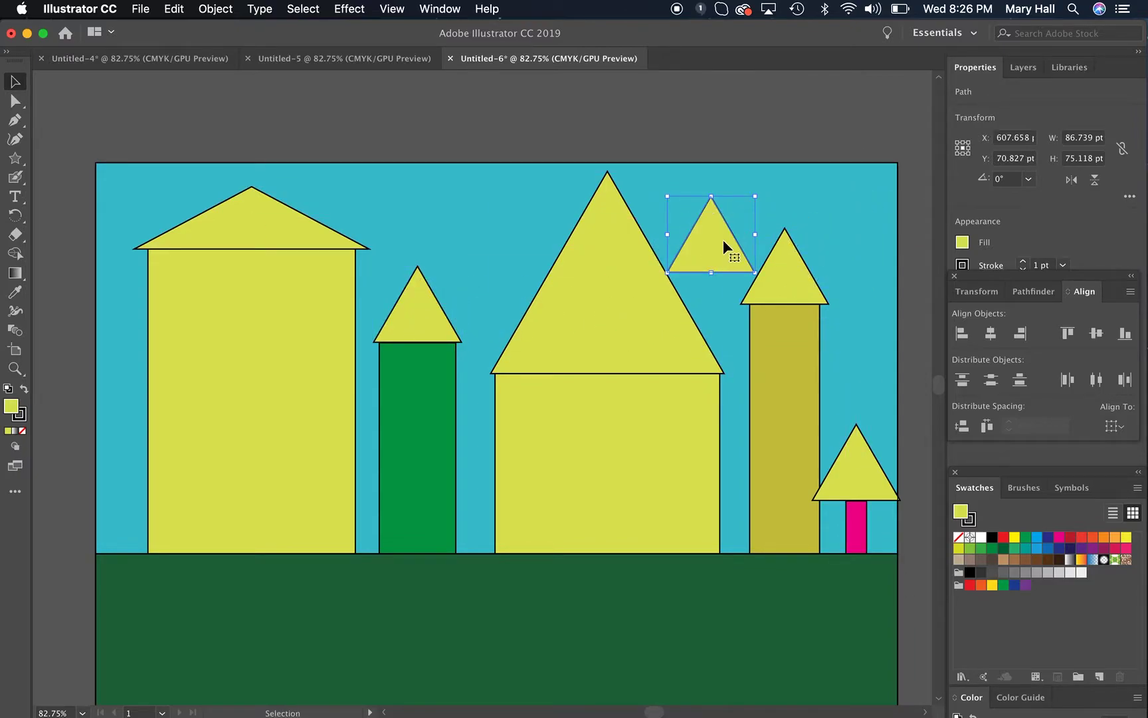
key("Delete")
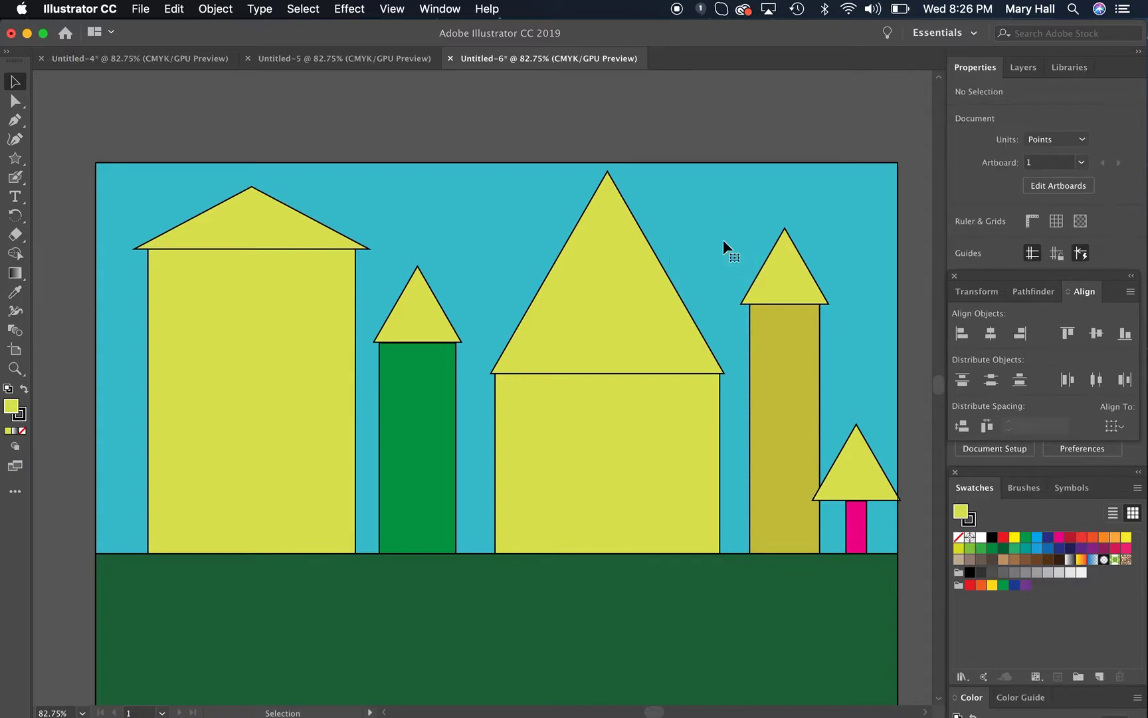
Shrink the triangle on the pink rectangle so it fits that narrow building as a small roof.
left_click(858, 459)
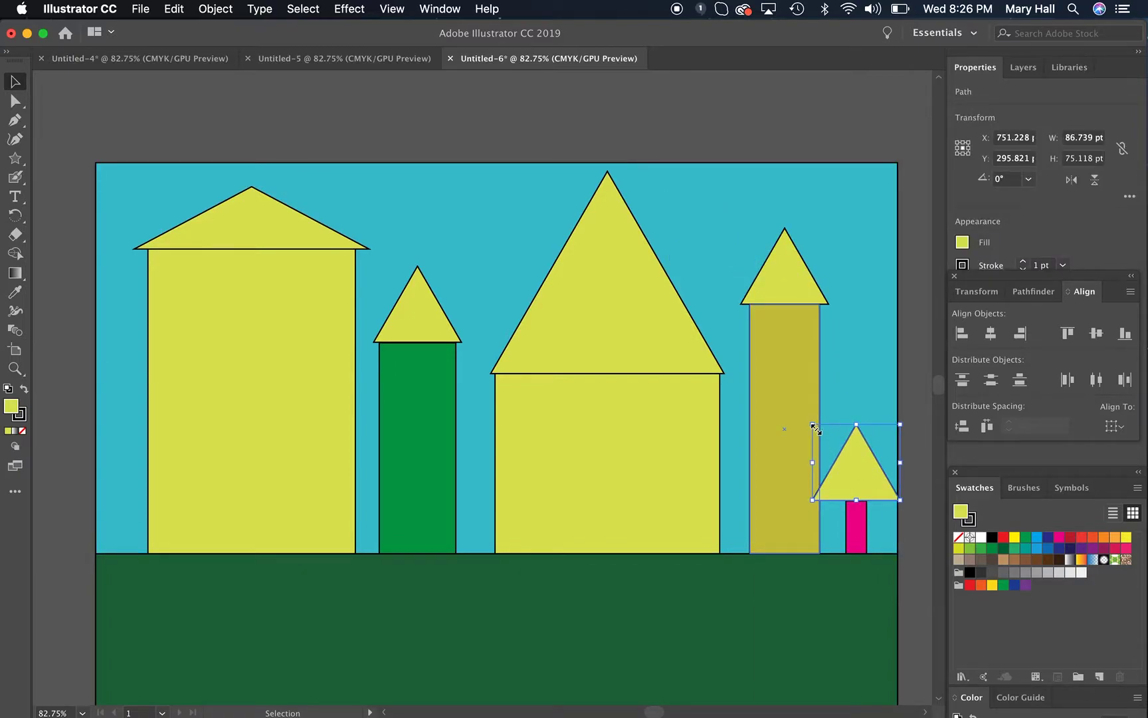
left_click_drag(815, 427, 857, 495)
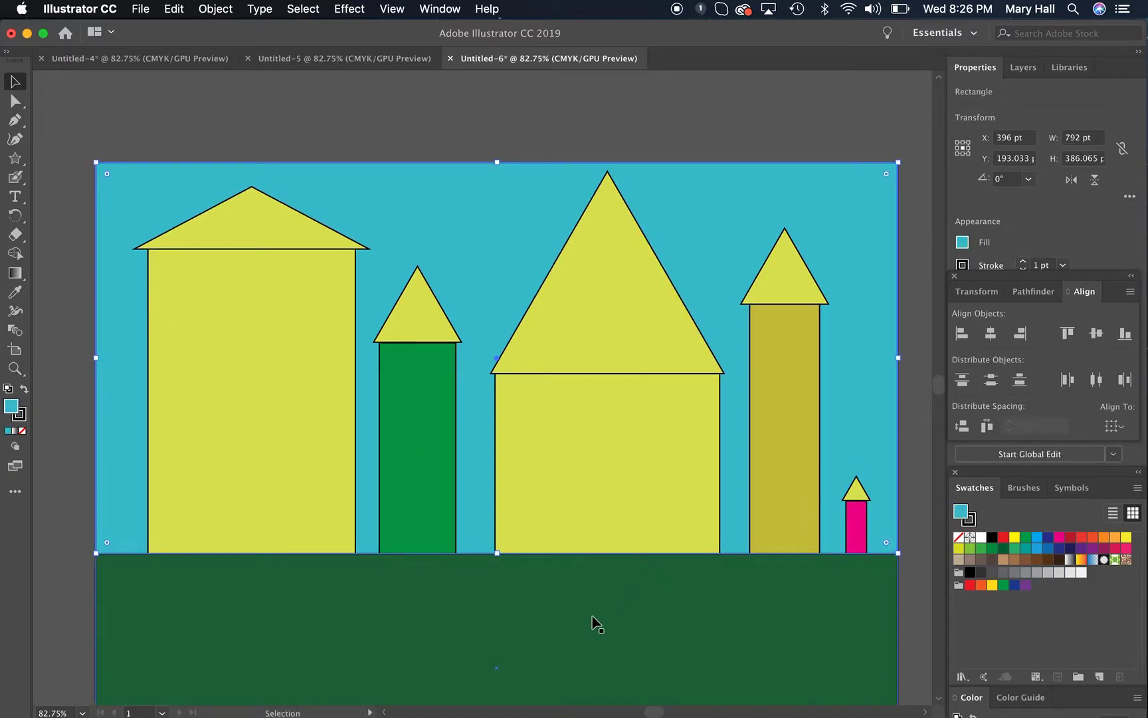
left_click(310, 403)
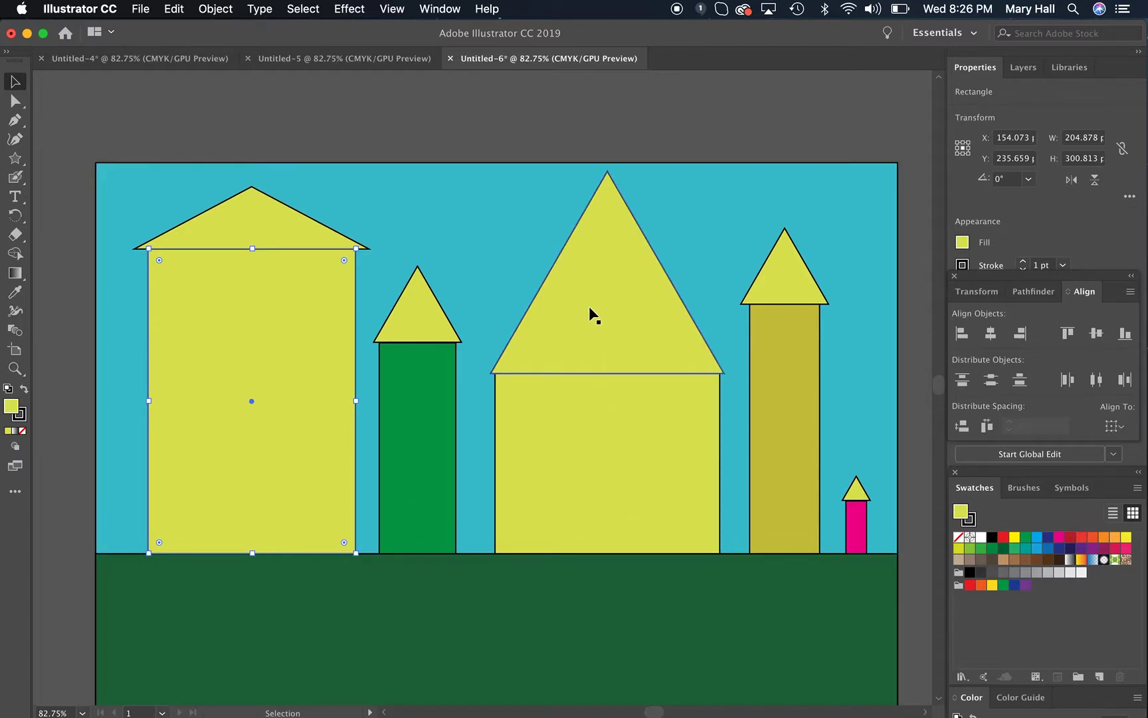
left_click(129, 208)
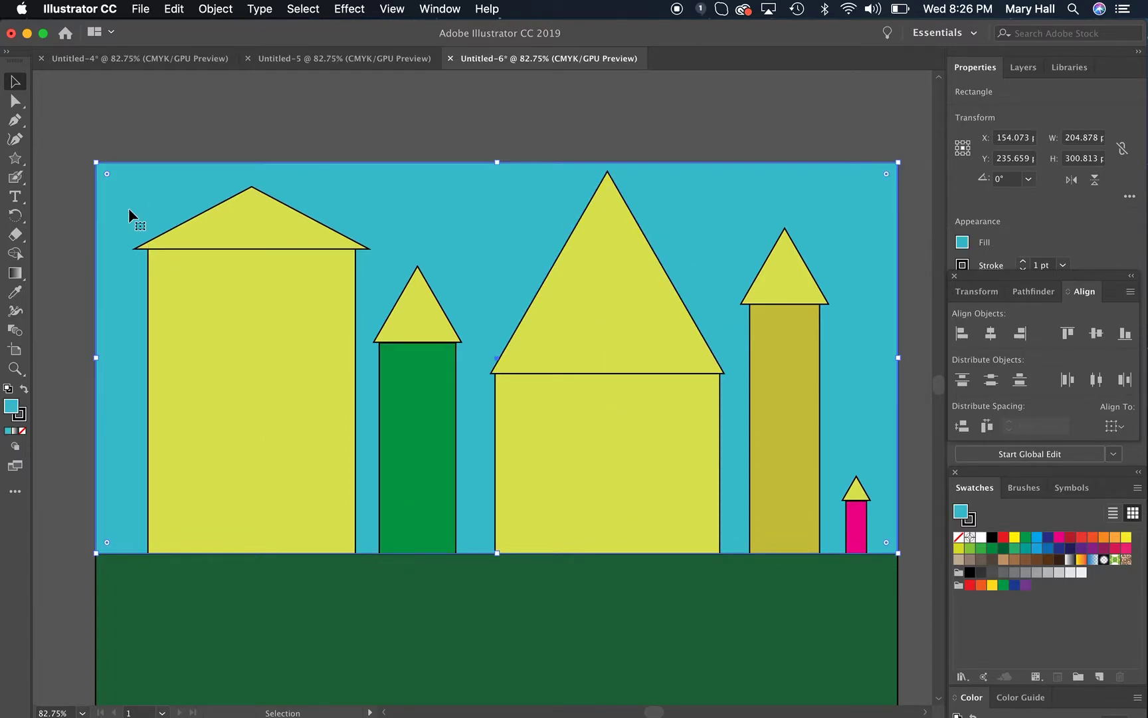
Review the topic notes in the Untitled-4 document and return to Untitled-6.
left_click(188, 63)
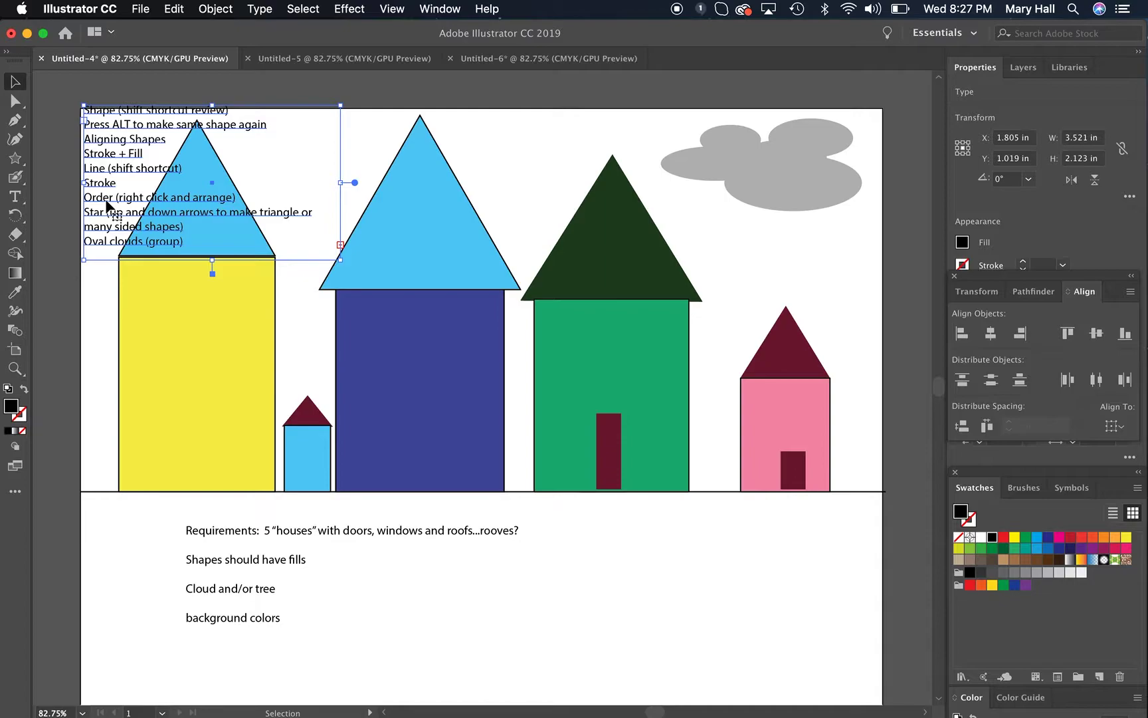
left_click(570, 60)
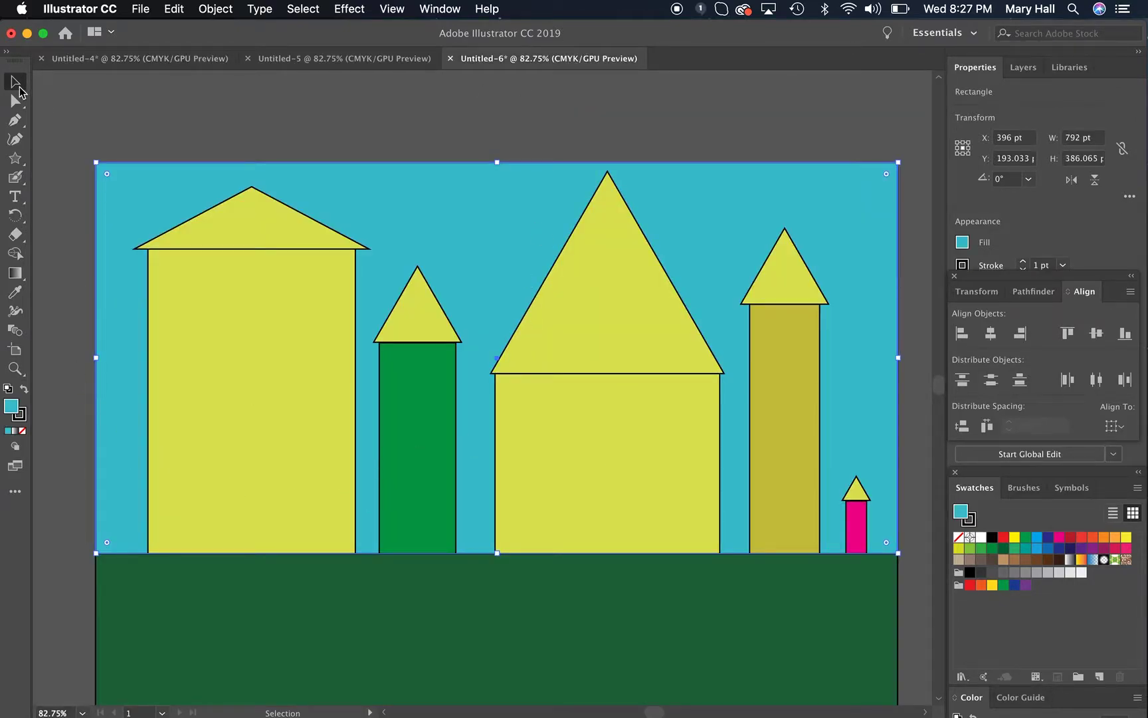
Move the dark green ground rectangle slightly down, leaving a thin gap below the horizon line.
left_click(50, 221)
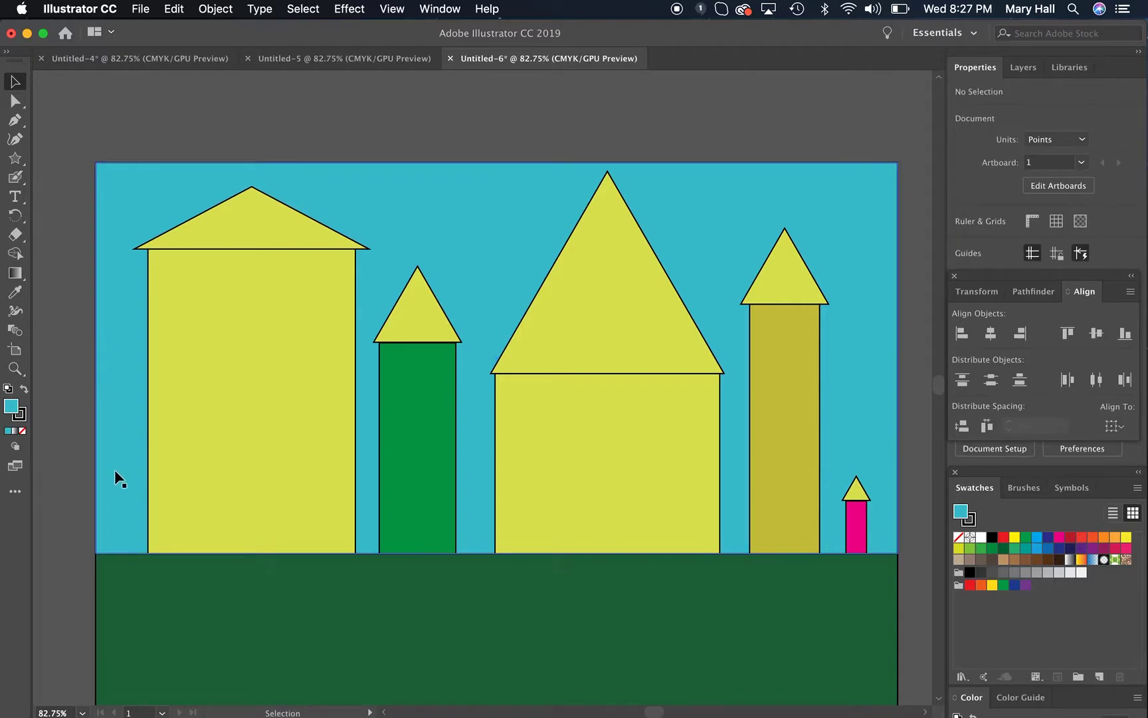
left_click(120, 555)
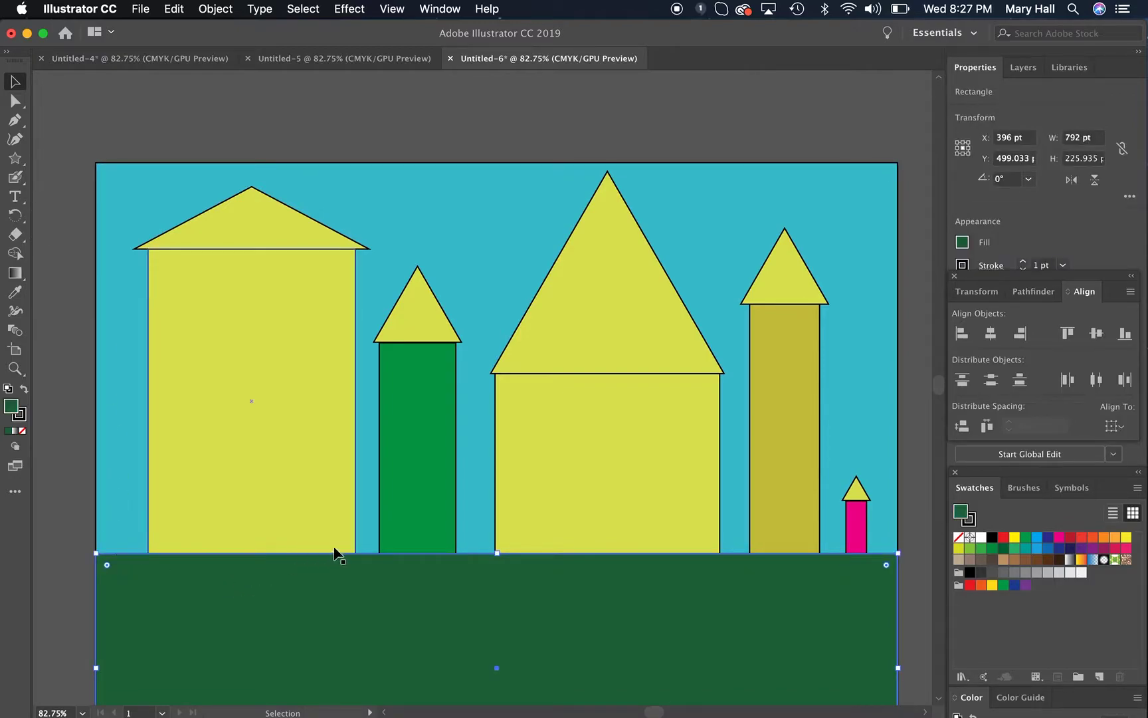
left_click_drag(335, 584, 333, 594)
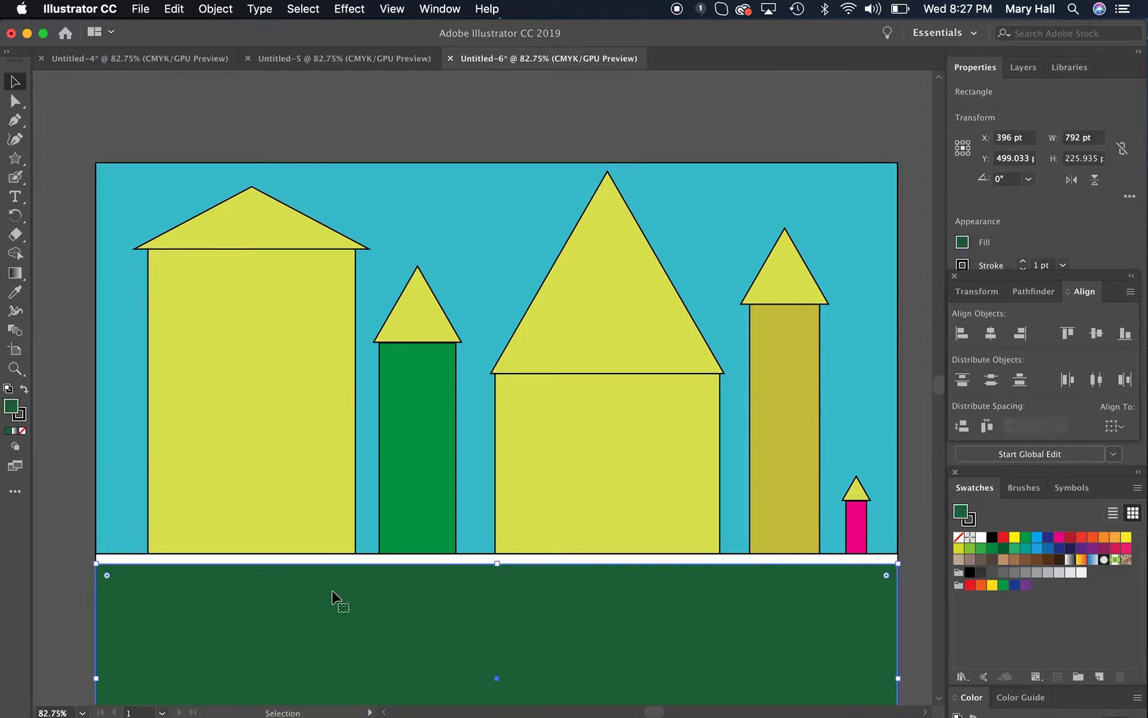
Thicken the black horizon line beneath the buildings by setting its stroke weight to 17 pt.
left_click(136, 554)
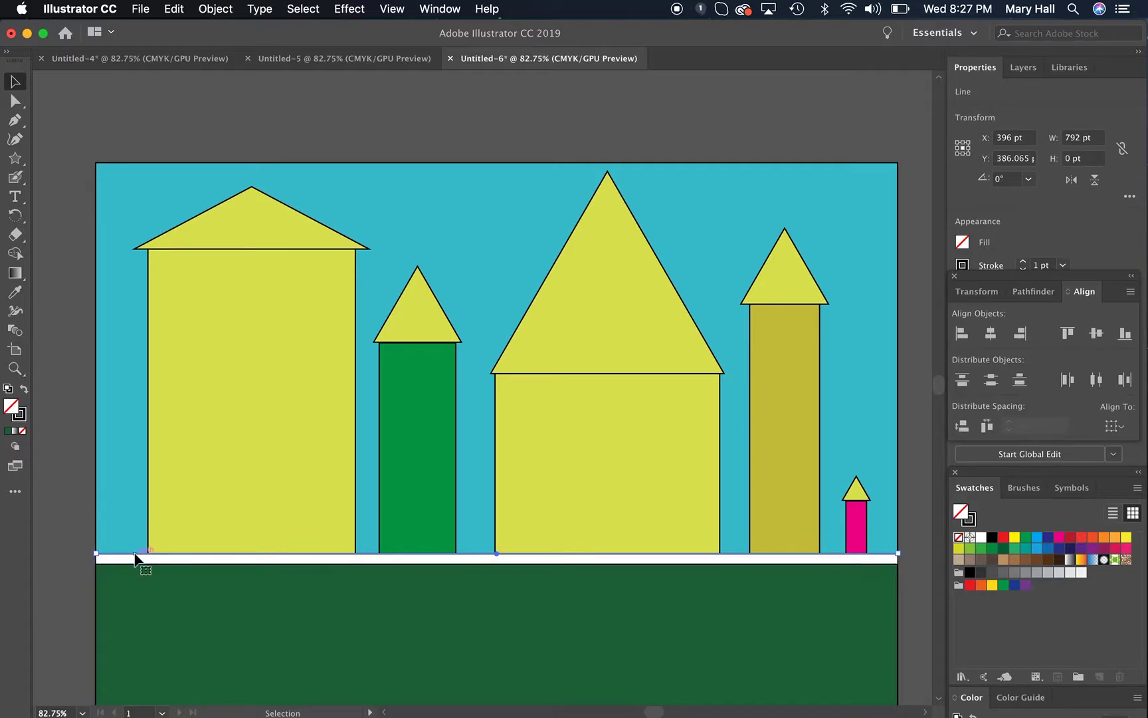
left_click(25, 420)
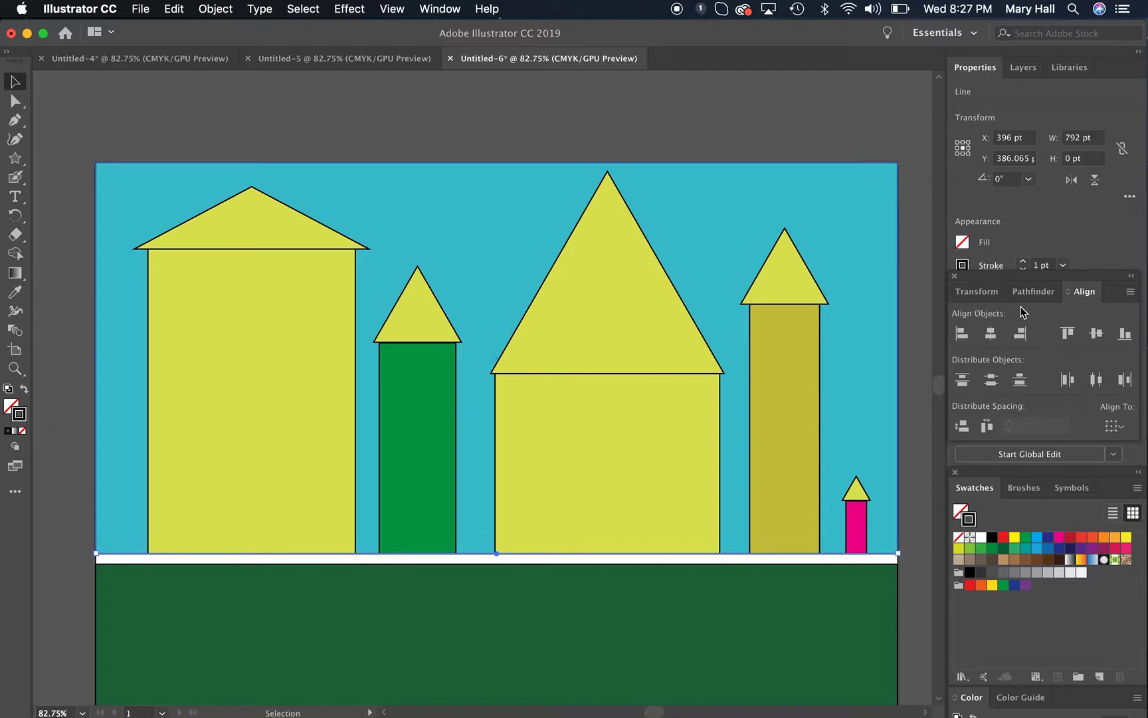
left_click(955, 276)
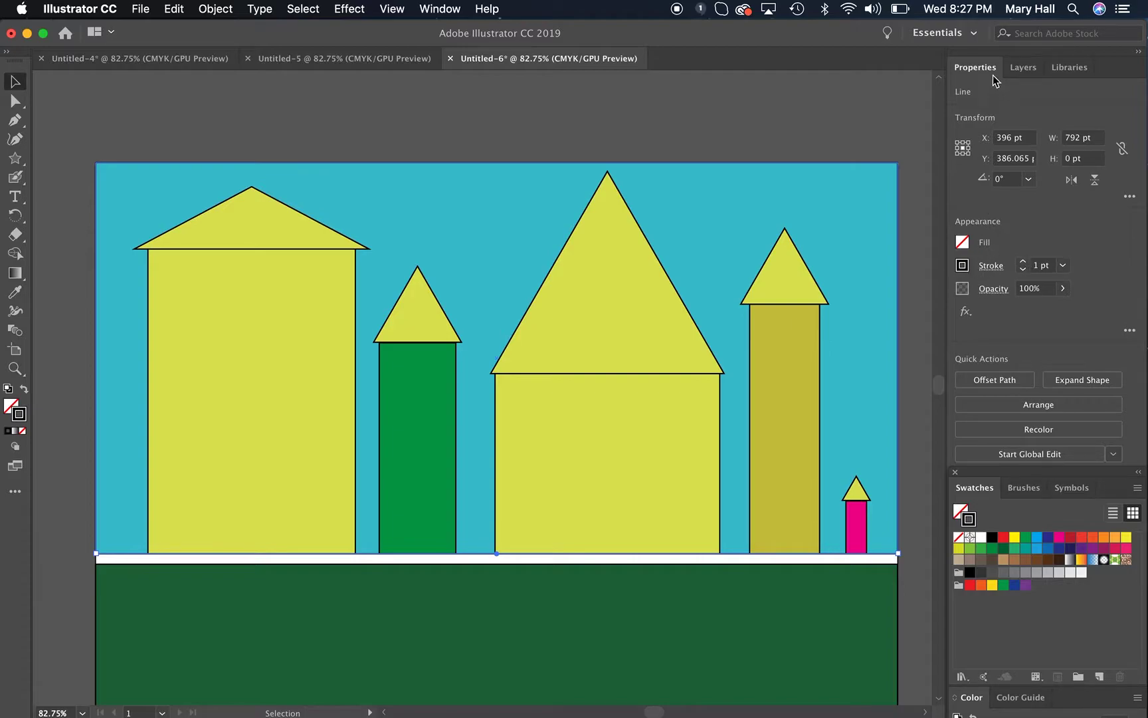
left_click(1024, 261)
left_click(1024, 261)
left_click(1024, 261)
left_click(1024, 261)
left_click(1024, 261)
left_click(1024, 261)
left_click(1024, 261)
left_click(1024, 261)
left_click(1024, 261)
left_click(1024, 261)
left_click(1023, 261)
left_click(1024, 261)
left_click(1024, 261)
left_click(1024, 262)
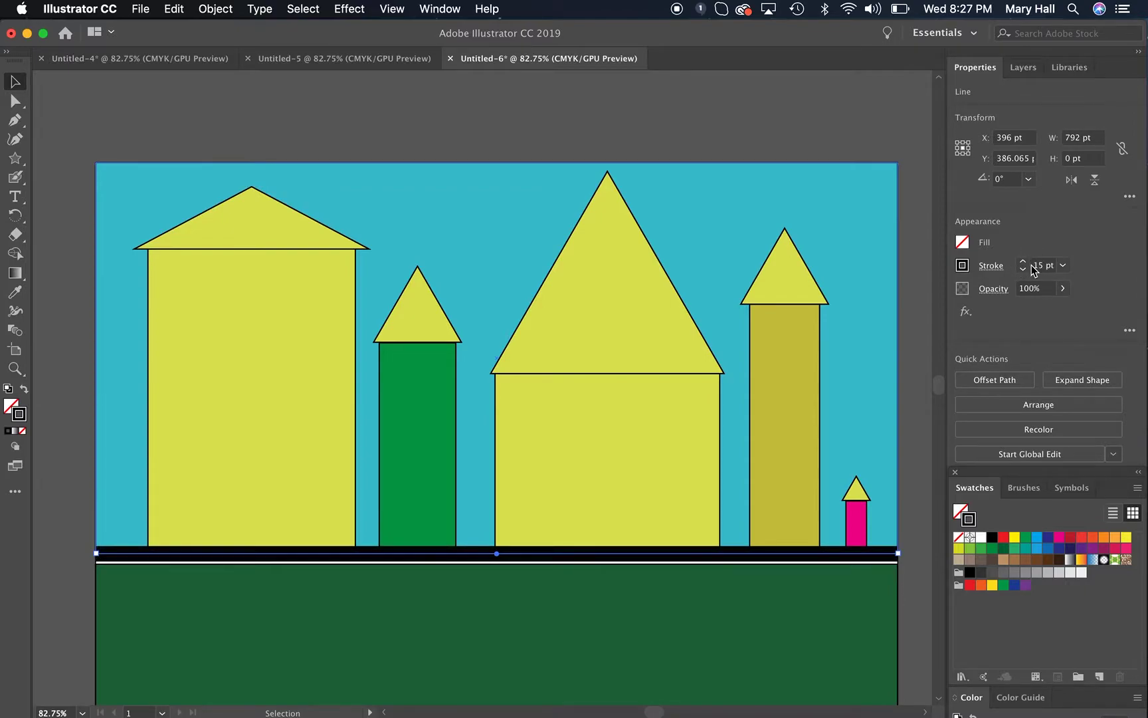
left_click(1024, 261)
left_click(1025, 261)
left_click(1025, 262)
left_click(1025, 261)
left_click(1025, 261)
left_click(1025, 261)
left_click(1025, 261)
left_click(1024, 261)
left_click(1024, 270)
left_click(1024, 270)
left_click(1024, 269)
left_click(1024, 269)
left_click(1024, 269)
left_click(1024, 270)
left_click(1025, 269)
left_click(1025, 269)
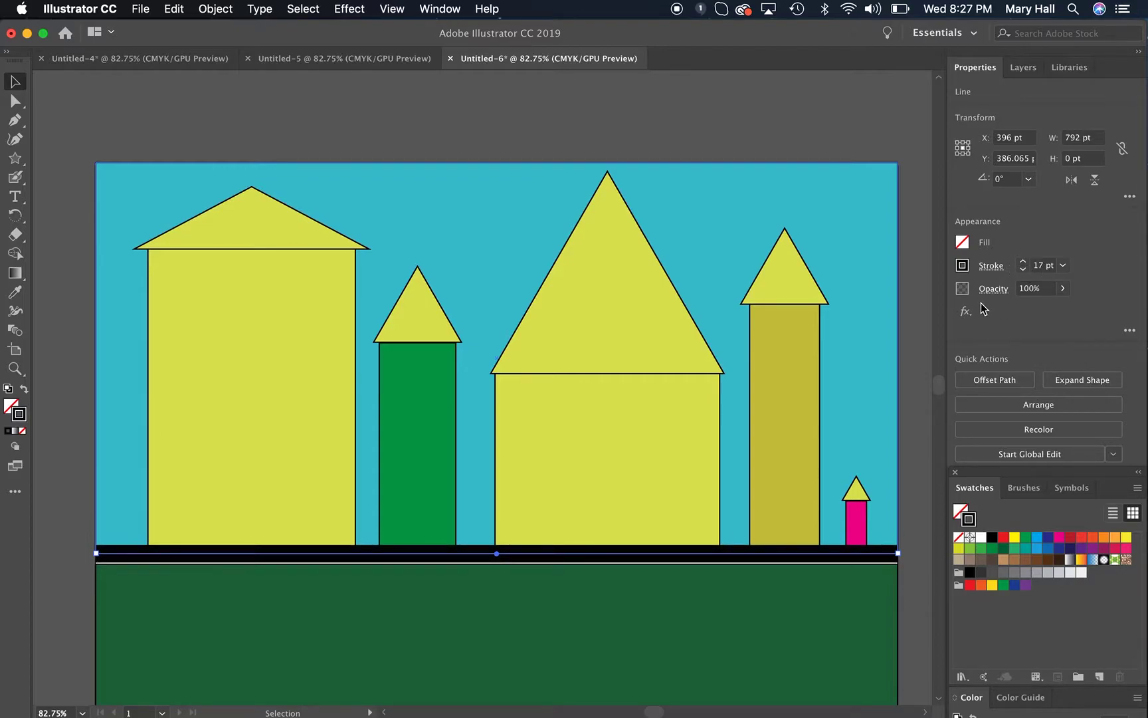
Look through the effects available for the horizon line and check the notes in Untitled-4 again.
left_click(965, 312)
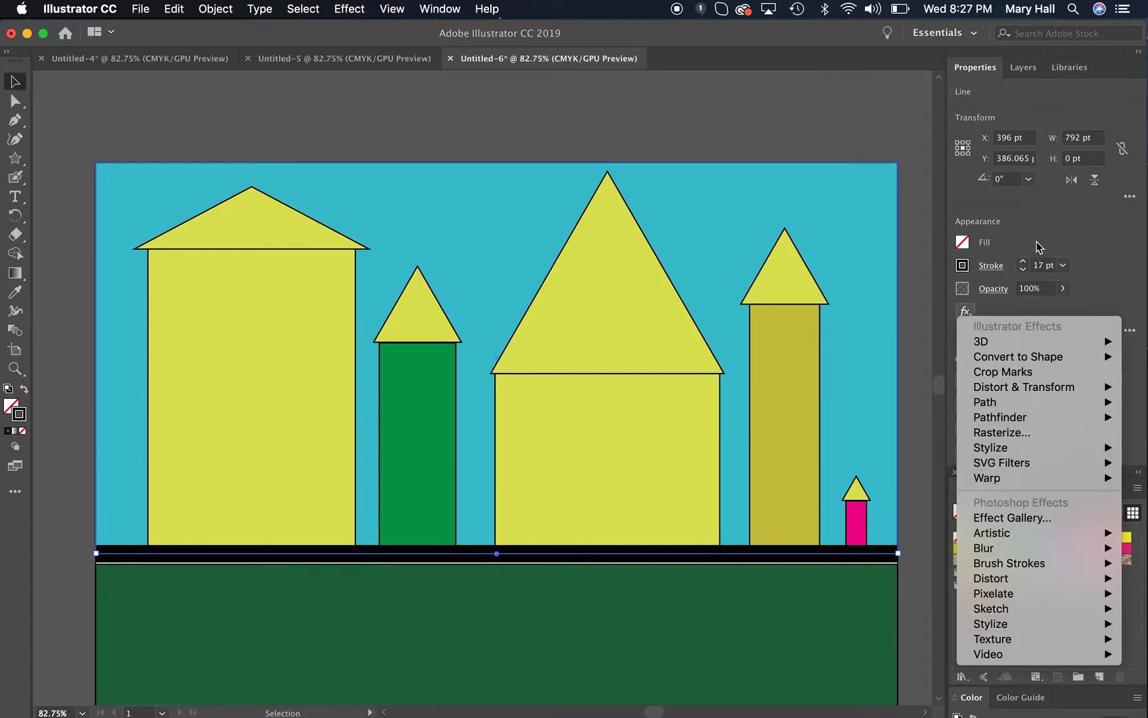
left_click(1106, 269)
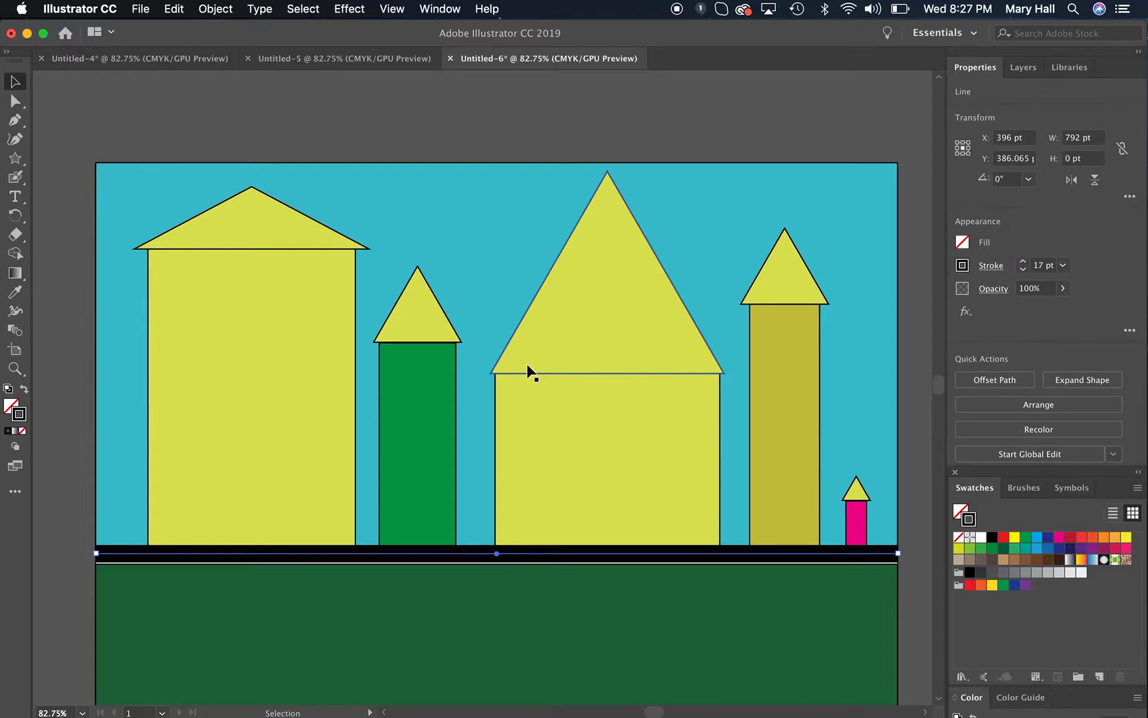
left_click(126, 59)
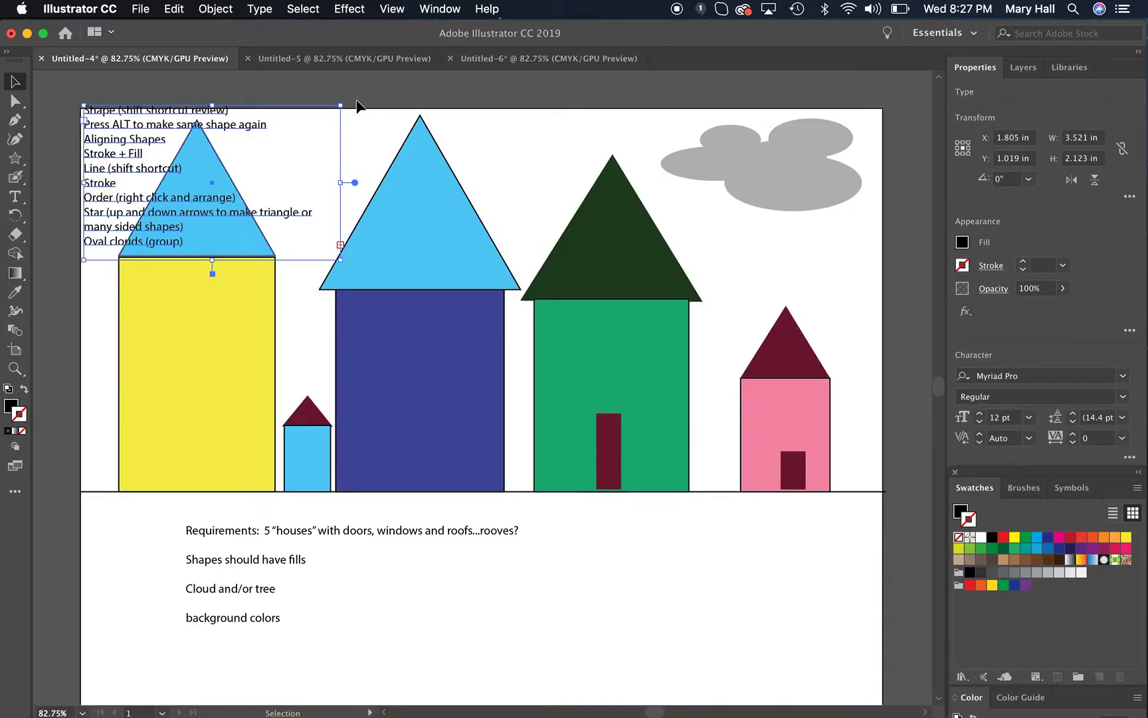
left_click(543, 58)
Remove the stroke from the tall yellow-green rectangle and from its flattened triangular roof.
left_click(355, 484)
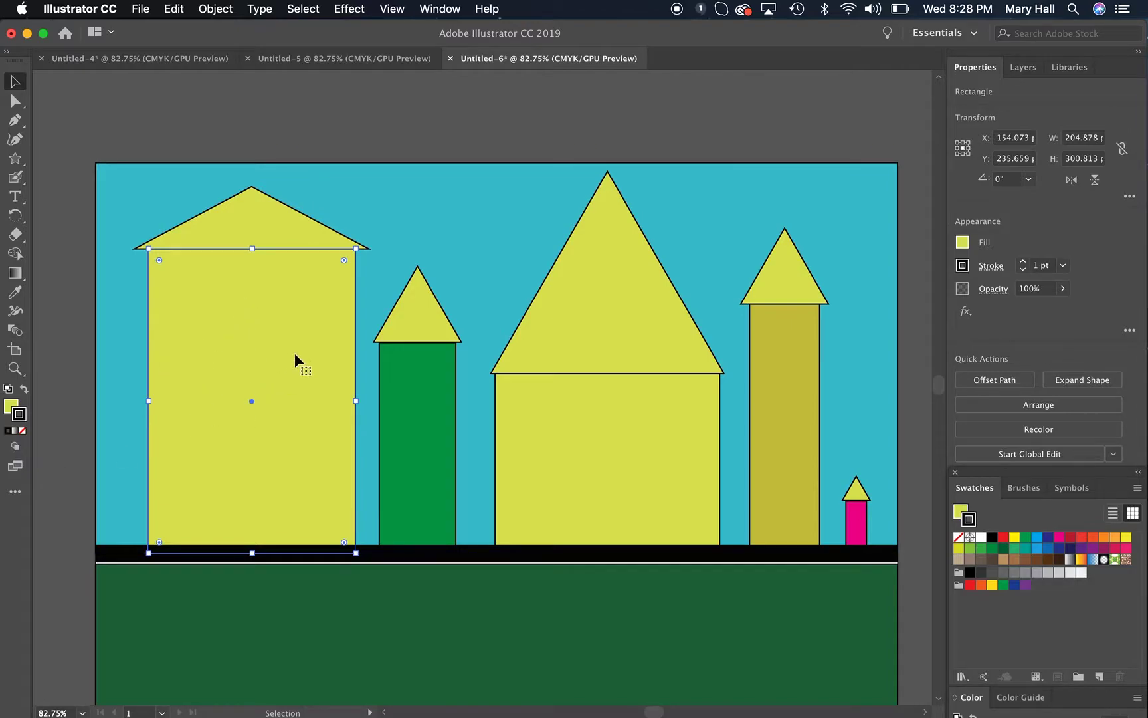
left_click(24, 431)
left_click(120, 330)
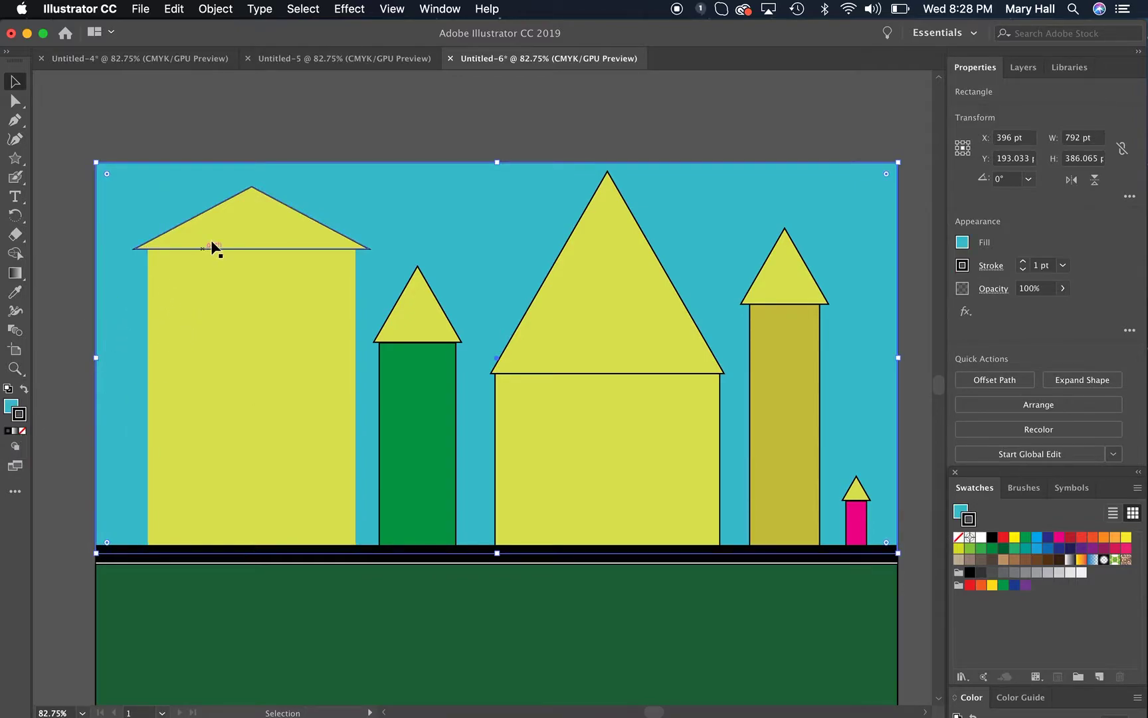
left_click(234, 201)
left_click(23, 430)
left_click(103, 405)
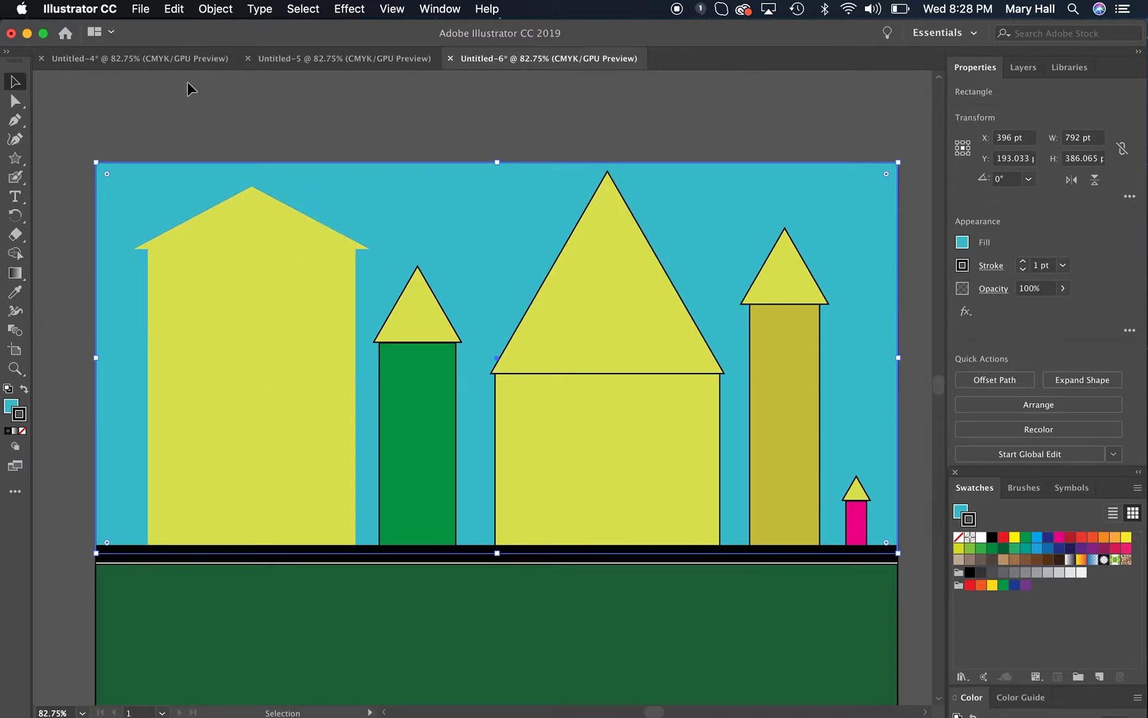
Consult the list of topics in Untitled-4 once more and switch back to the Untitled-6 scene.
left_click(160, 60)
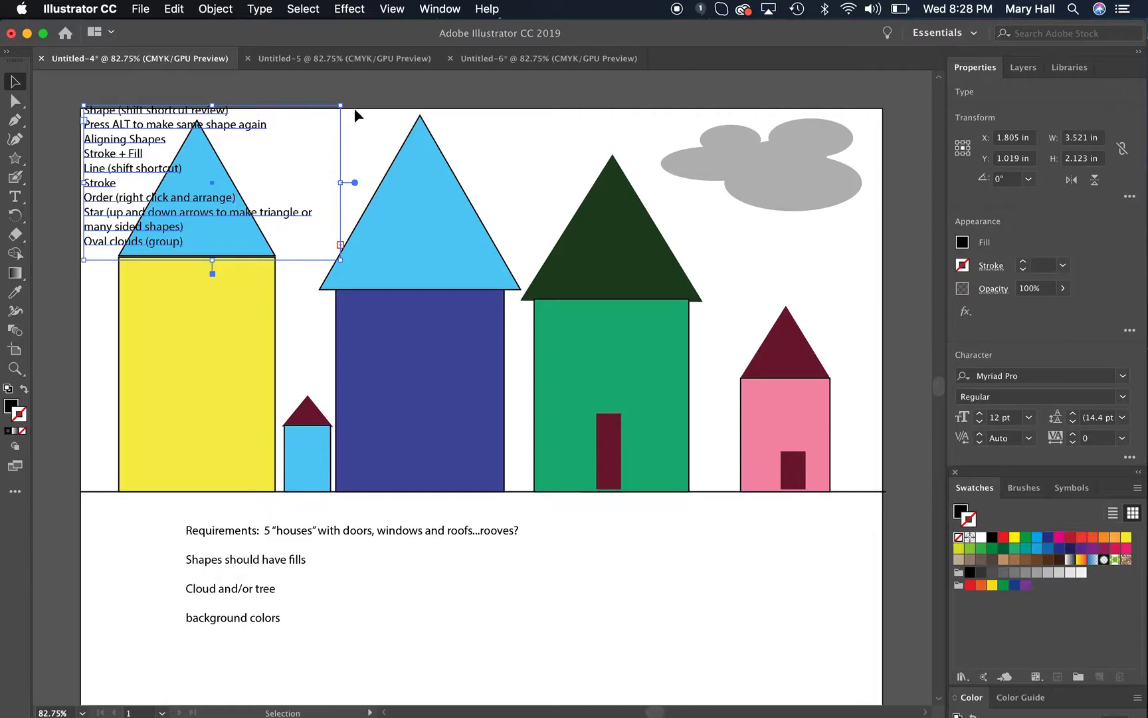
left_click(372, 60)
left_click(462, 61)
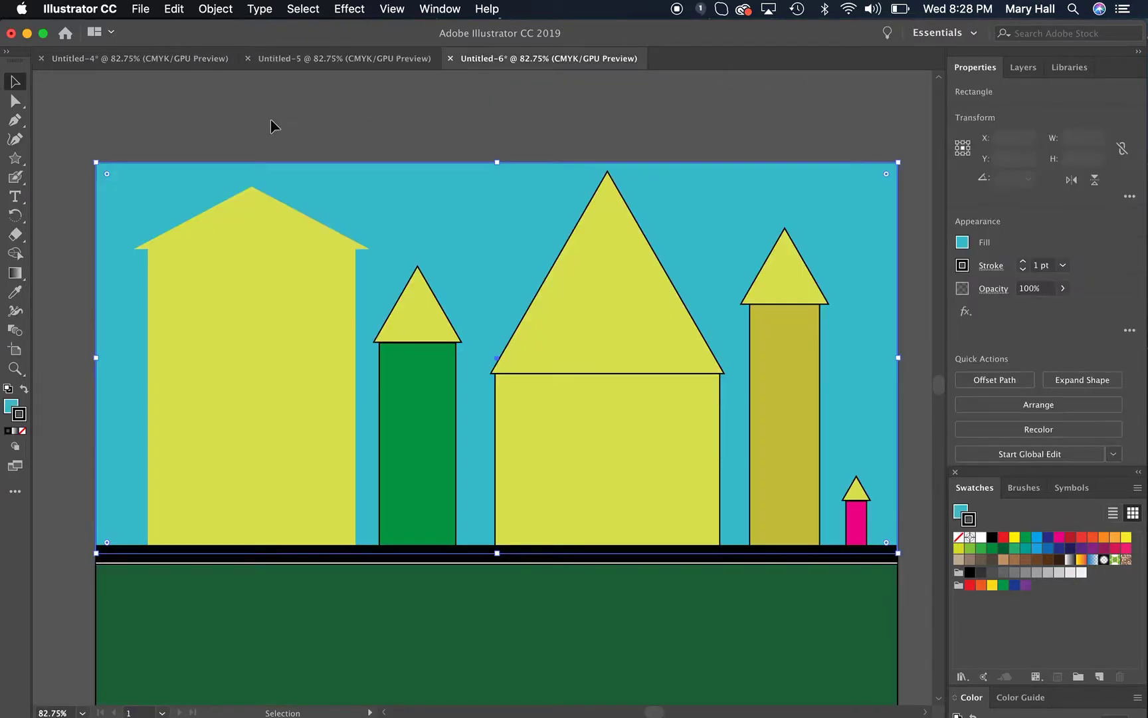
Draw a trial hexagon about 249 by 226 pt over the narrow green building's roof, trying out more and fewer sides.
left_click(20, 166)
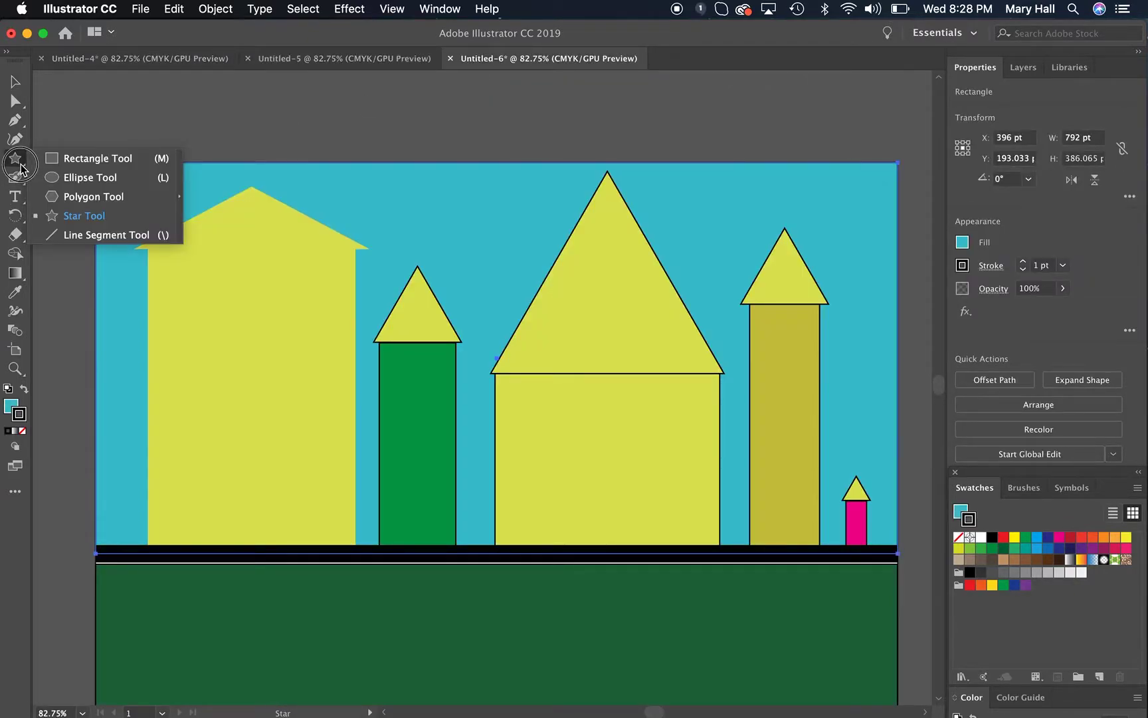
left_click(63, 200)
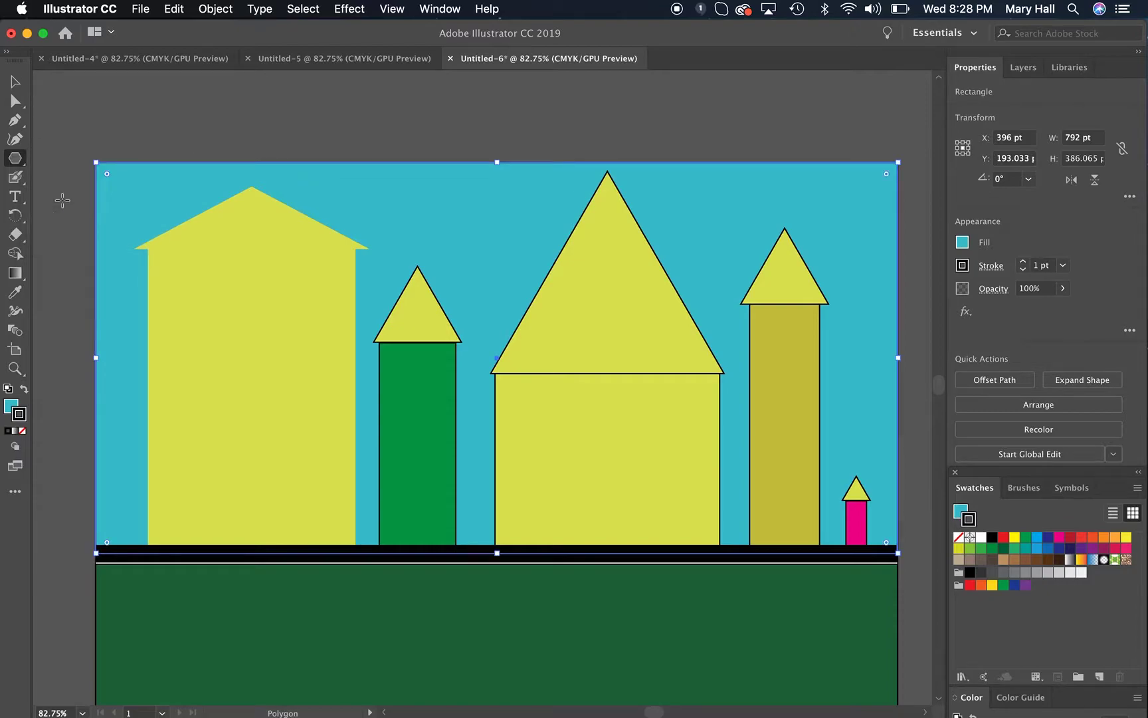
left_click_drag(444, 210, 517, 316)
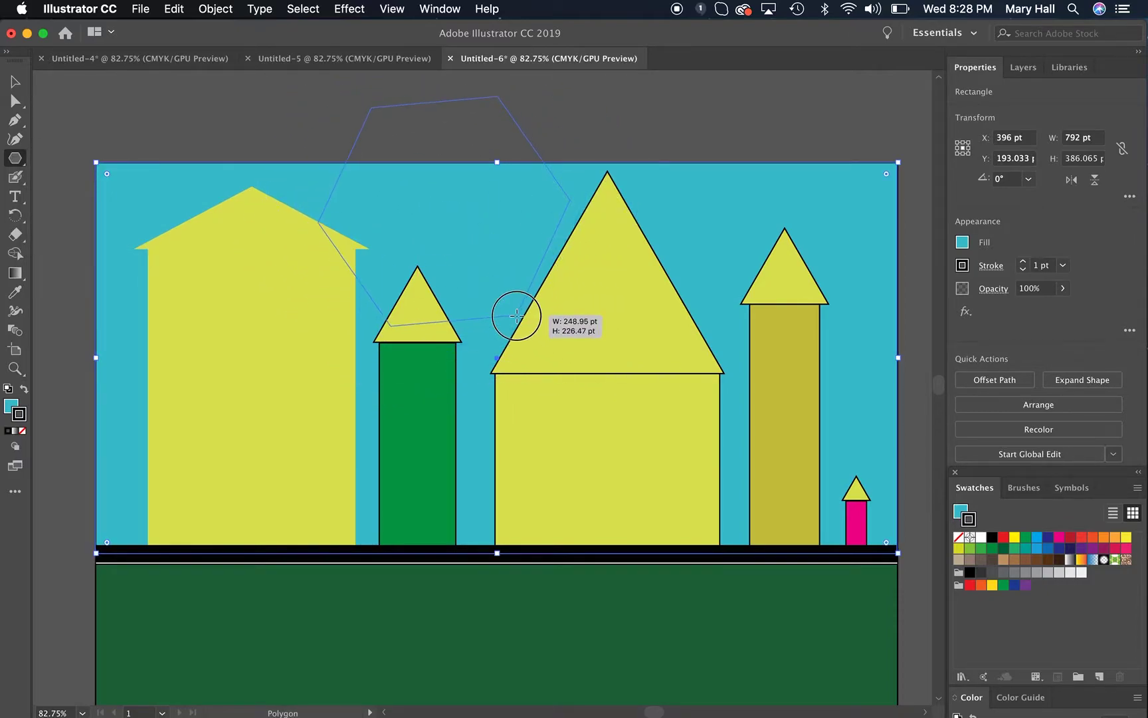
key("Up")
key("Up")
key("Up")
key("Down")
key("Down")
key("Down")
key("Up")
key("Up")
key("Up")
key("Up")
key("Down")
key("Down")
key("Down")
key("Down")
key("Down")
key("Down")
key("Down")
key("Up")
key("Up")
key("Up")
key("Down")
key("Down")
key("Down")
key("Up")
key("Up")
key("Up")
left_click_drag(517, 315, 517, 315)
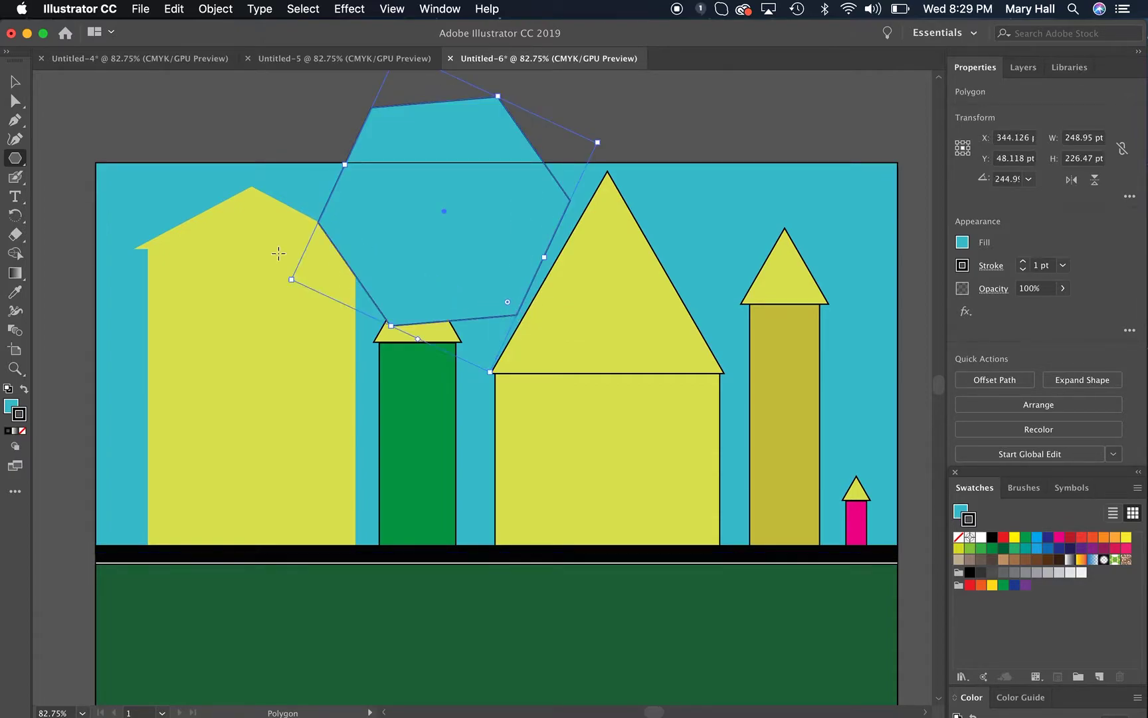
Look over the other shape tools and delete the trial hexagon.
left_click(19, 161)
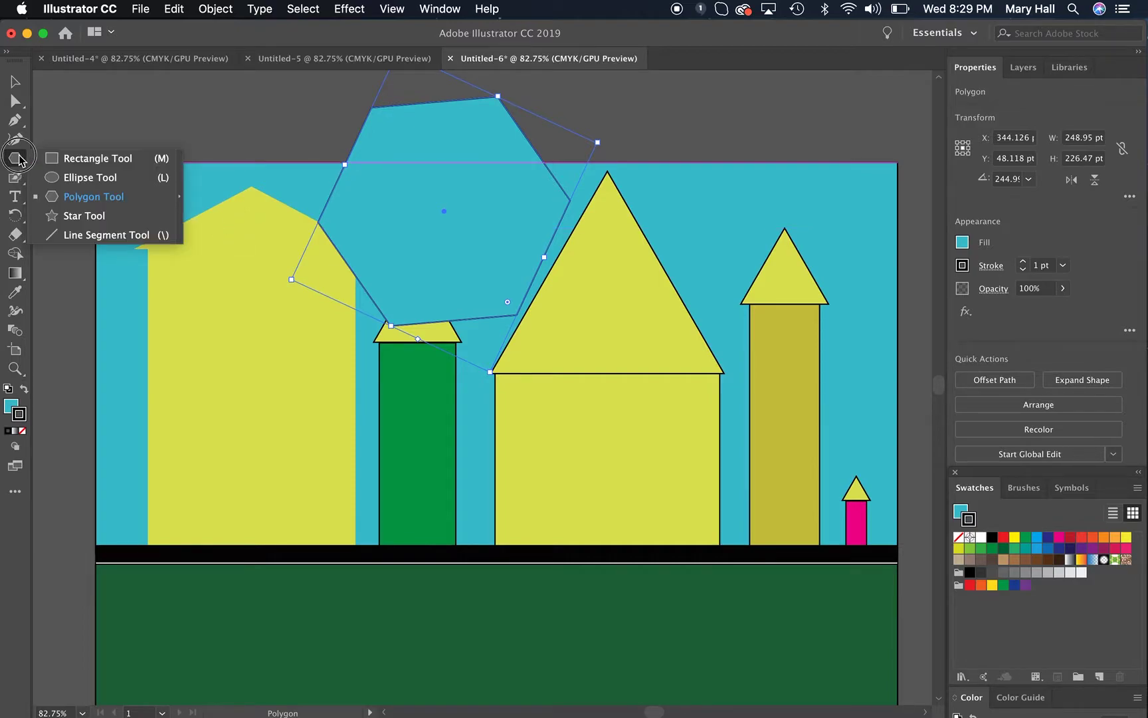
left_click(391, 172)
left_click(533, 408)
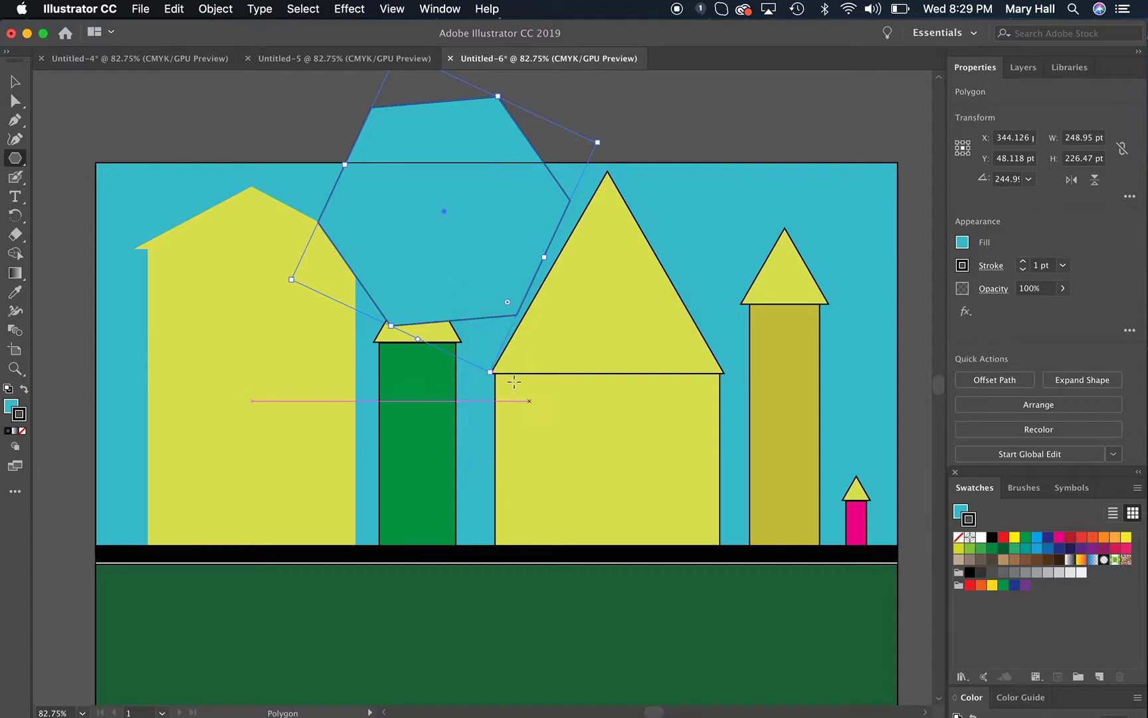
left_click(15, 83)
key("Delete")
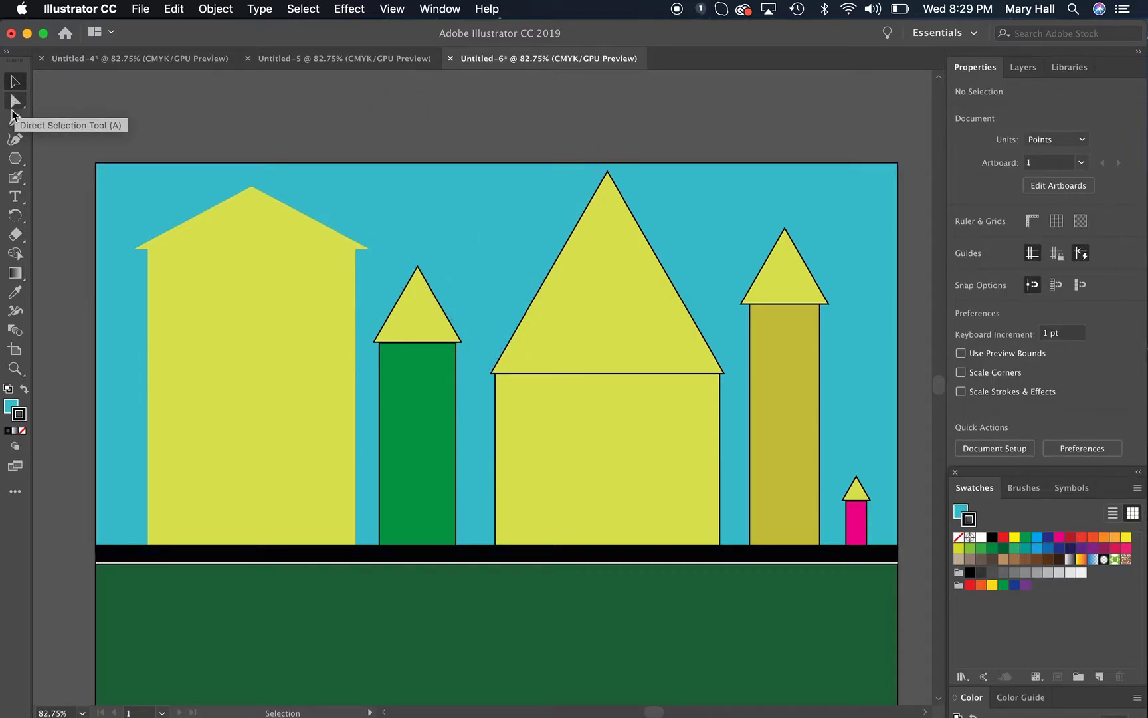
Set up the Ellipse tool with a pale blue AFDBDD fill and no stroke.
left_click(15, 161)
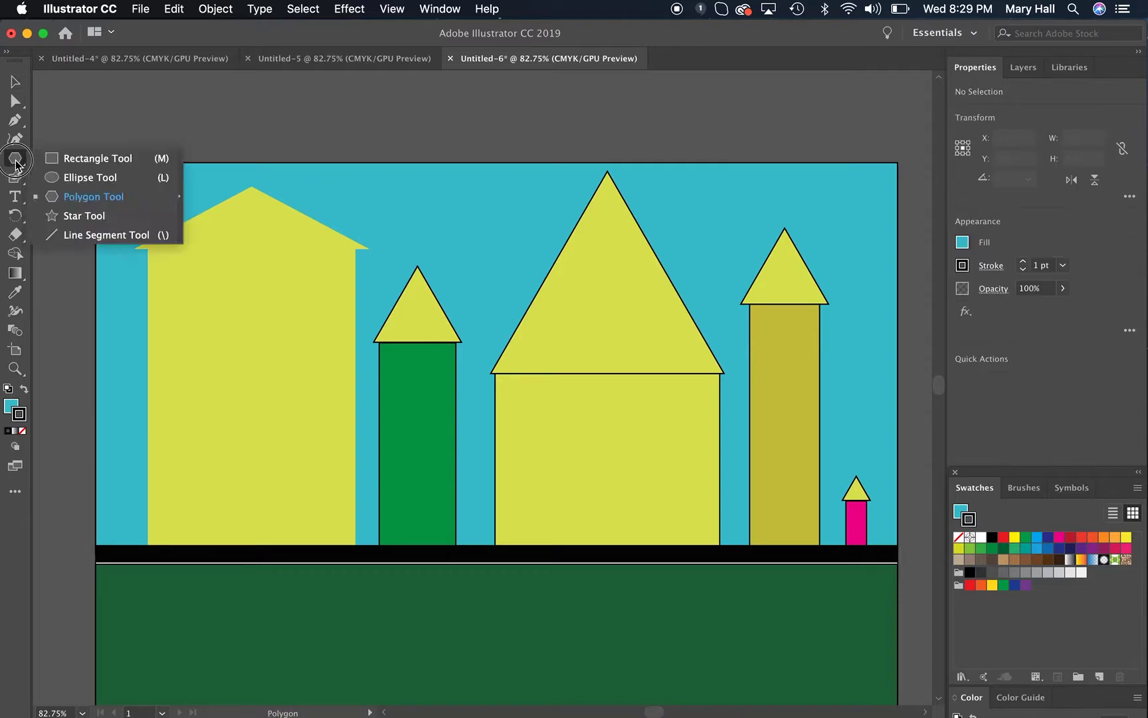
left_click(61, 186)
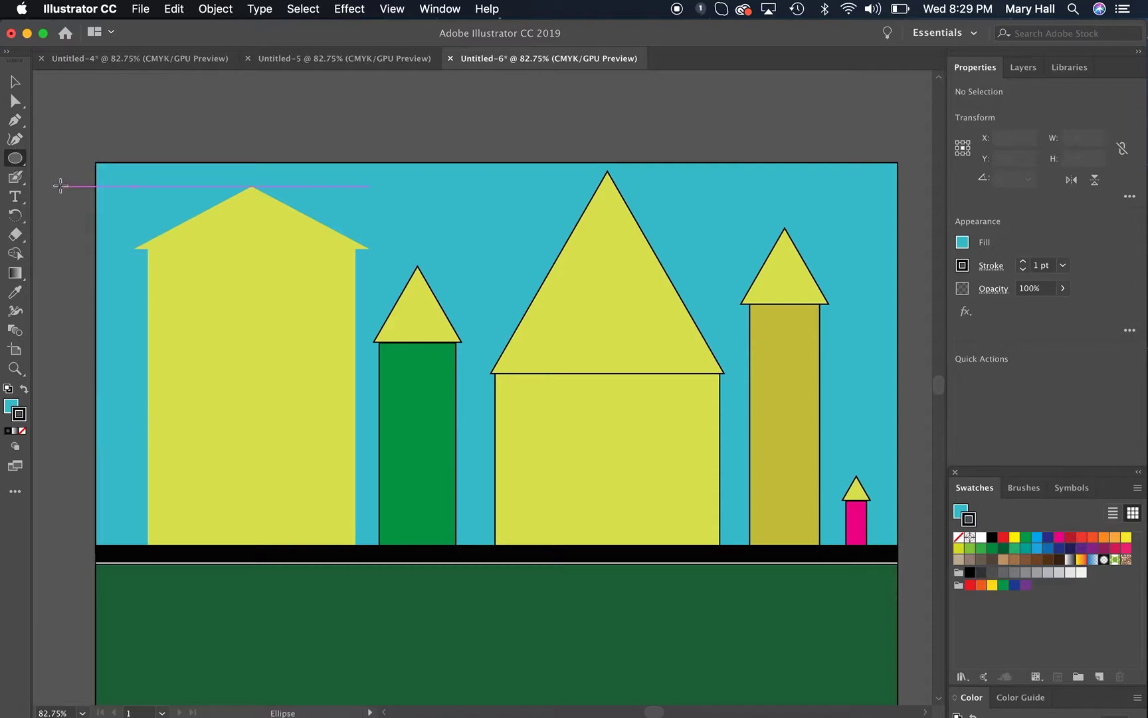
double_click(8, 408)
mouse_move(398, 269)
left_mouse_down()
mouse_move(407, 290)
mouse_move(385, 276)
mouse_move(402, 294)
left_mouse_up()
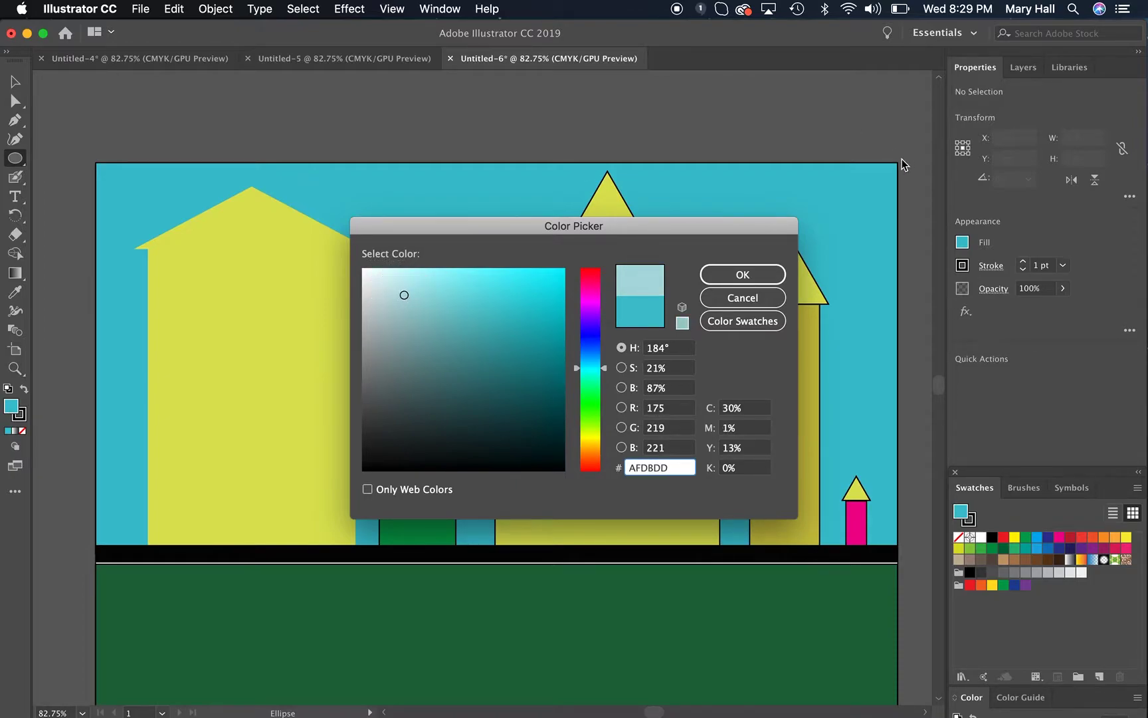
left_click(716, 273)
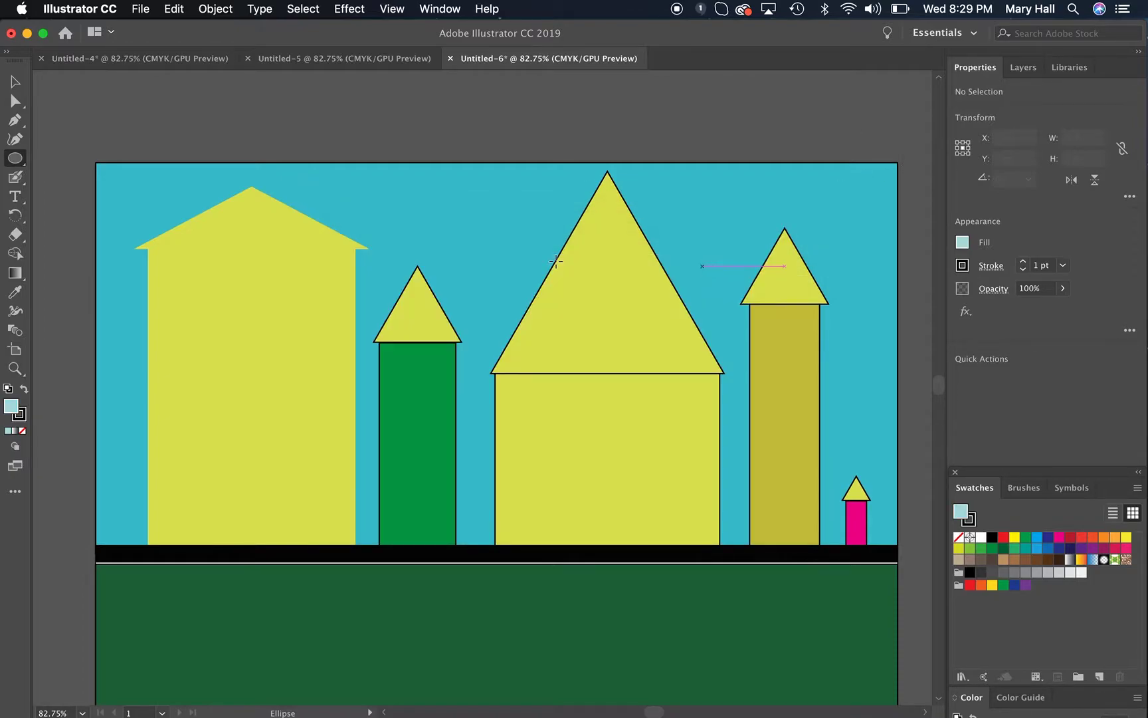
left_click(24, 420)
left_click(24, 432)
Draw six overlapping ellipses as a cloud between the tall building and the large triangular roof, including ones about 76 by 37 pt and 55 by 39 pt.
mouse_move(408, 186)
left_mouse_down()
mouse_move(480, 217)
mouse_move(456, 207)
mouse_move(544, 266)
left_mouse_up()
left_click_drag(434, 172, 555, 227)
left_click_drag(501, 188, 577, 223)
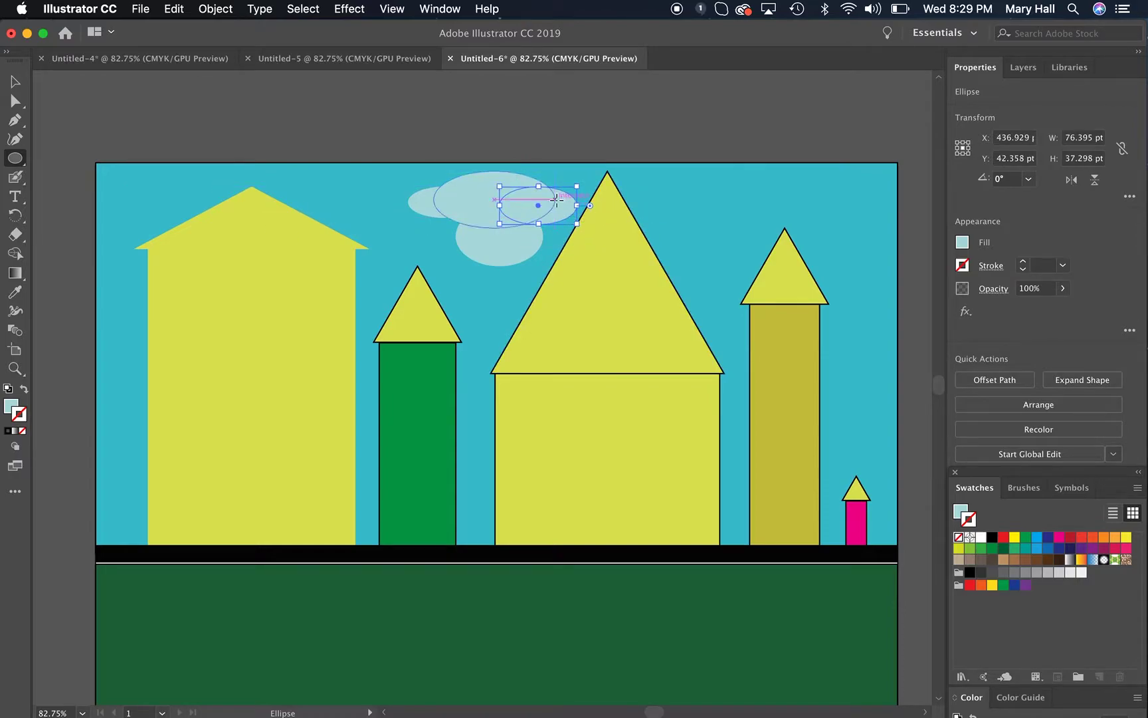
left_click_drag(481, 192, 423, 153)
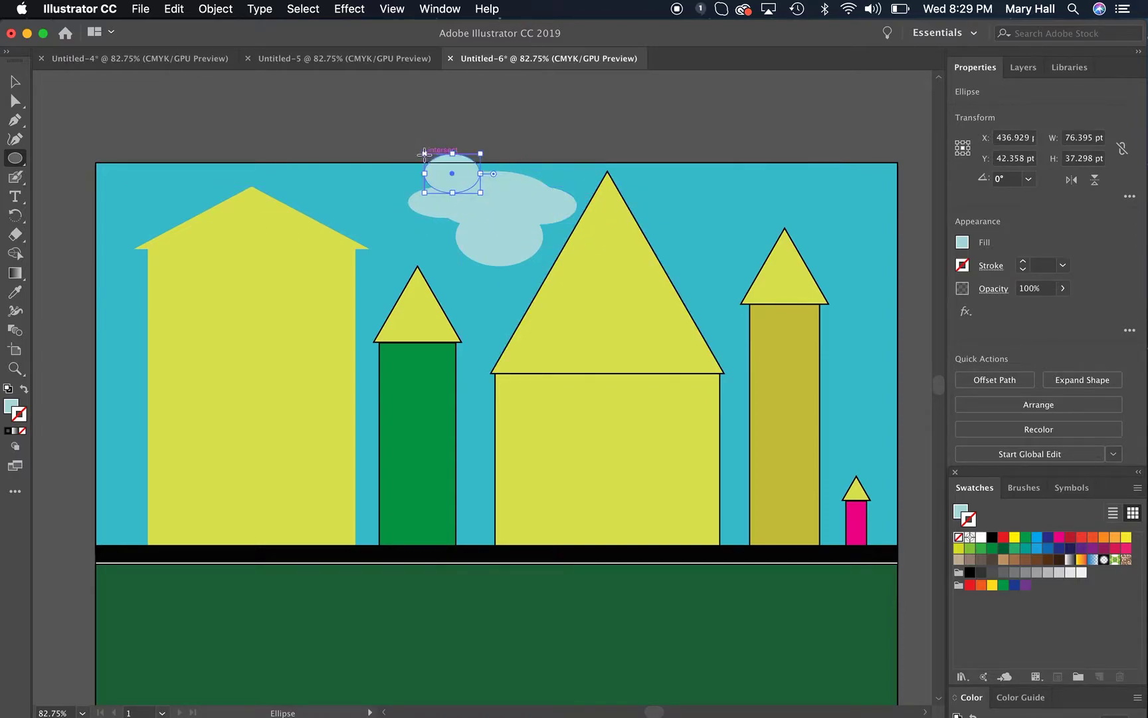
left_click_drag(498, 180, 544, 162)
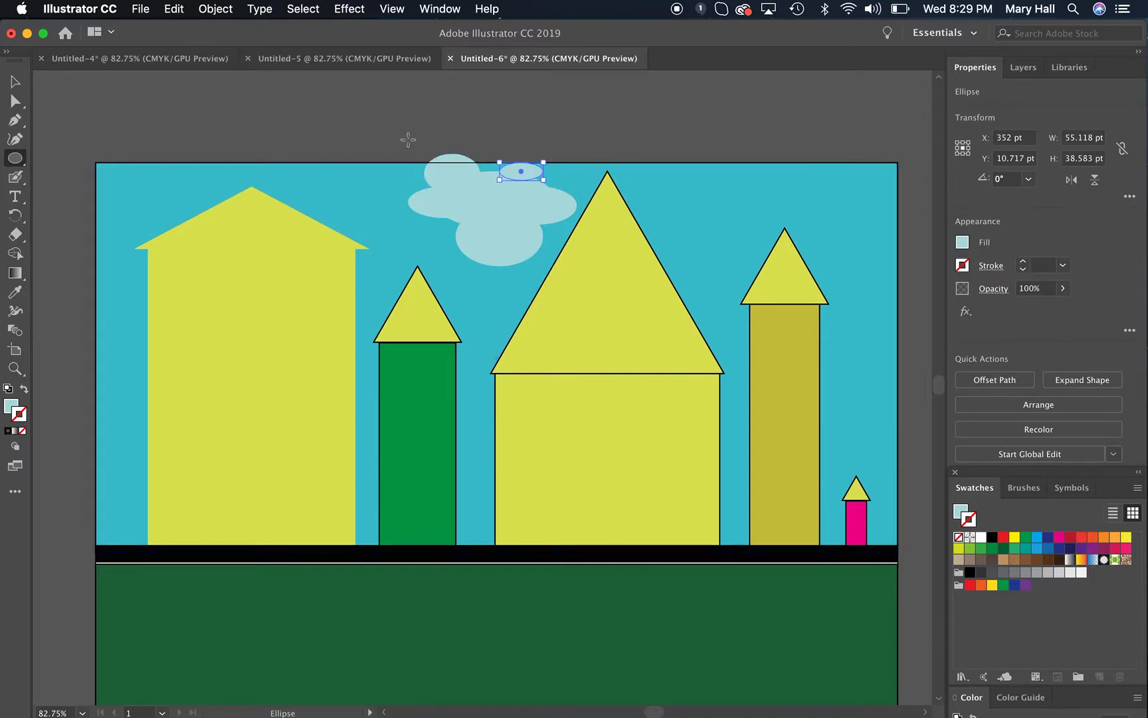
Select all six cloud ellipses together and group them.
left_click(24, 78)
left_click(401, 117)
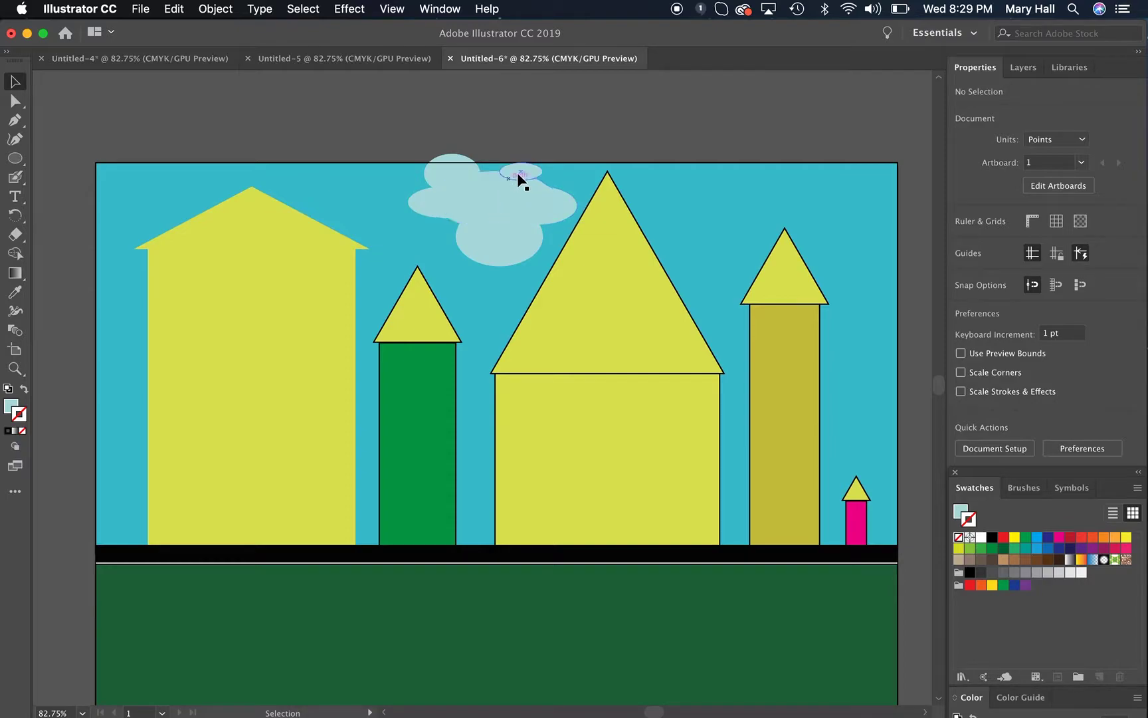
left_click(455, 178)
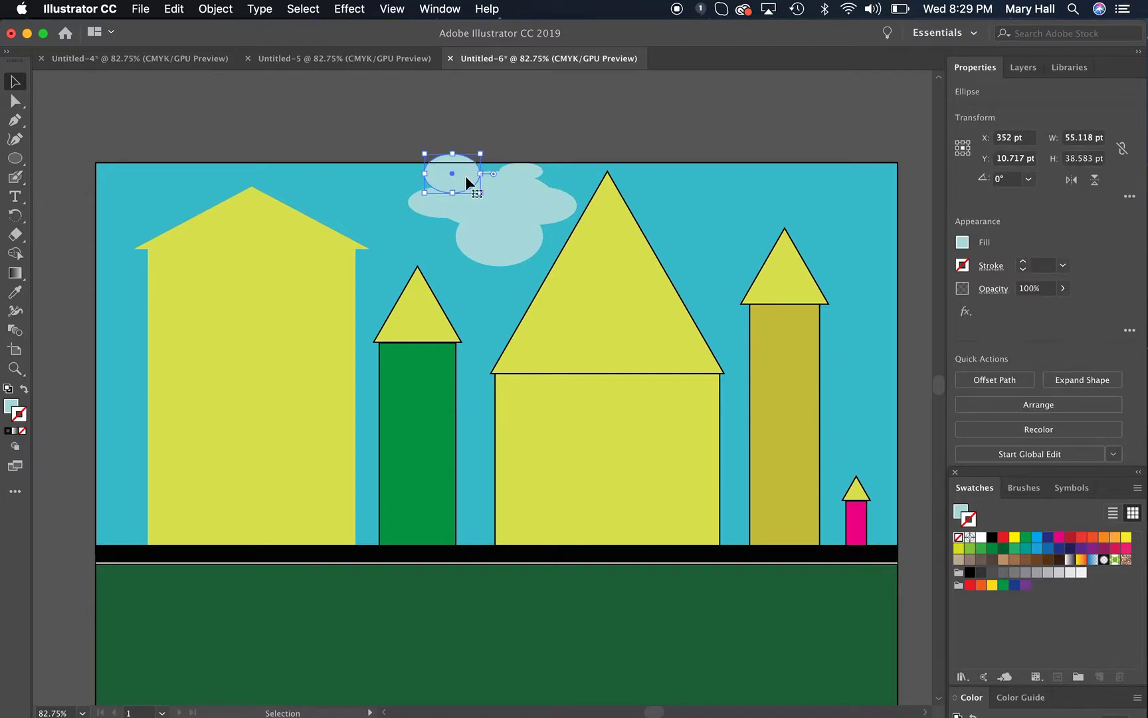
left_click(431, 208, "shift")
left_click(500, 204, "shift")
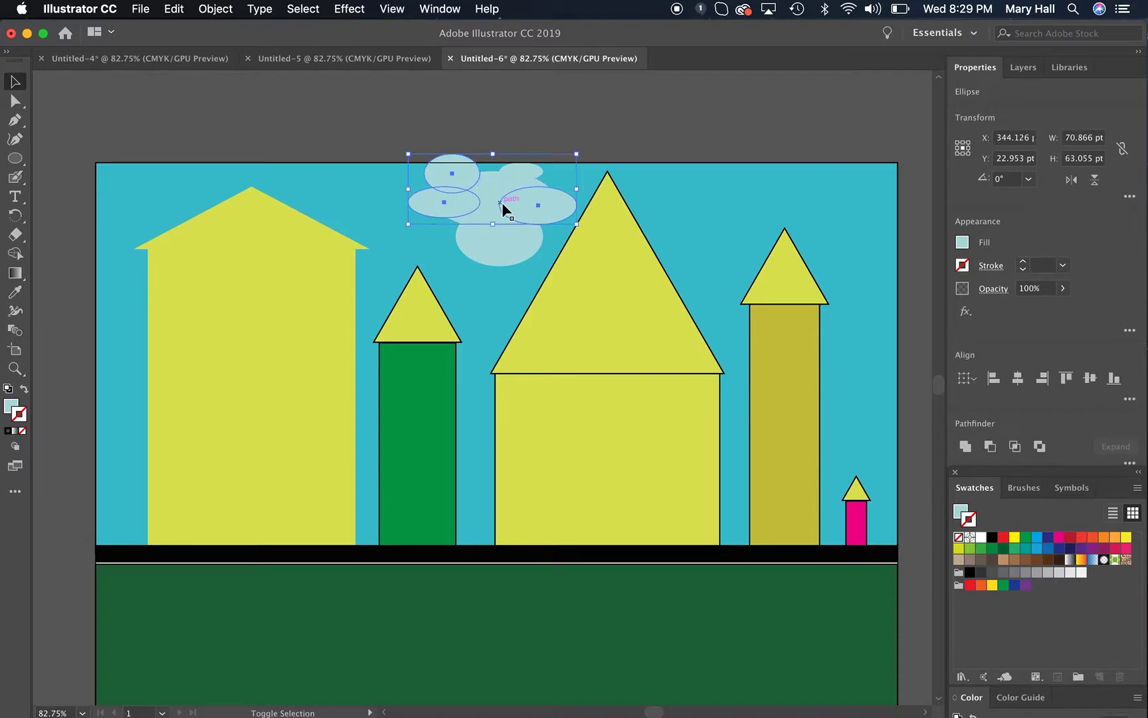
left_click(501, 191, "shift")
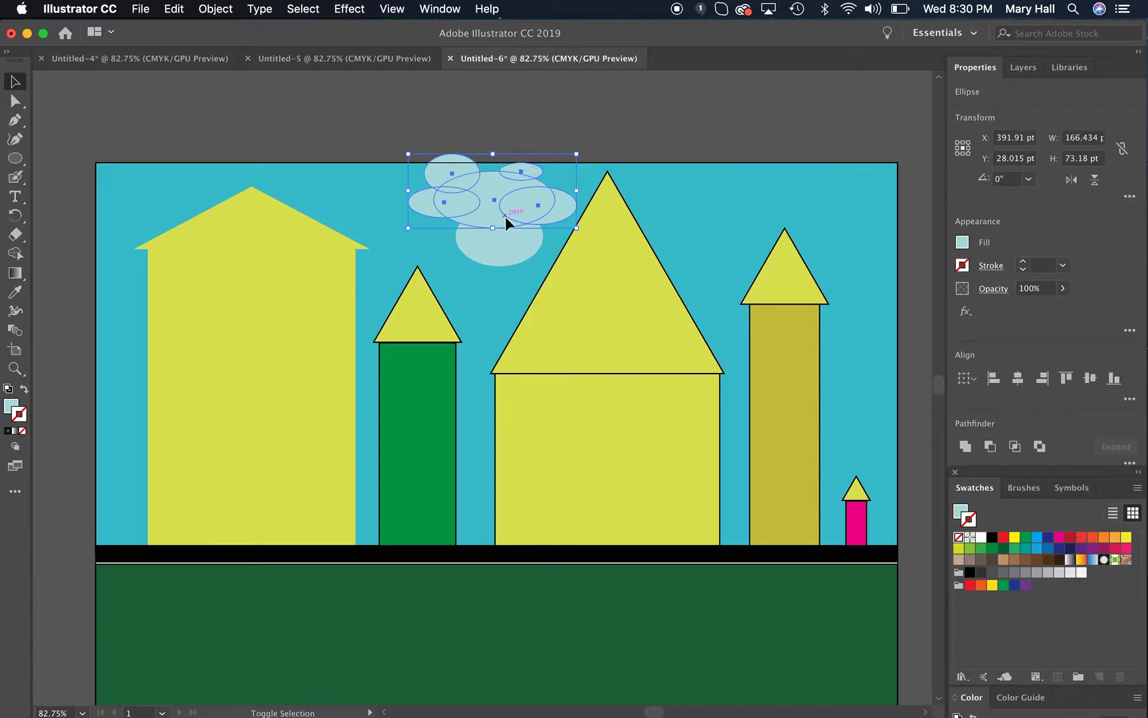
left_click(525, 249, "shift")
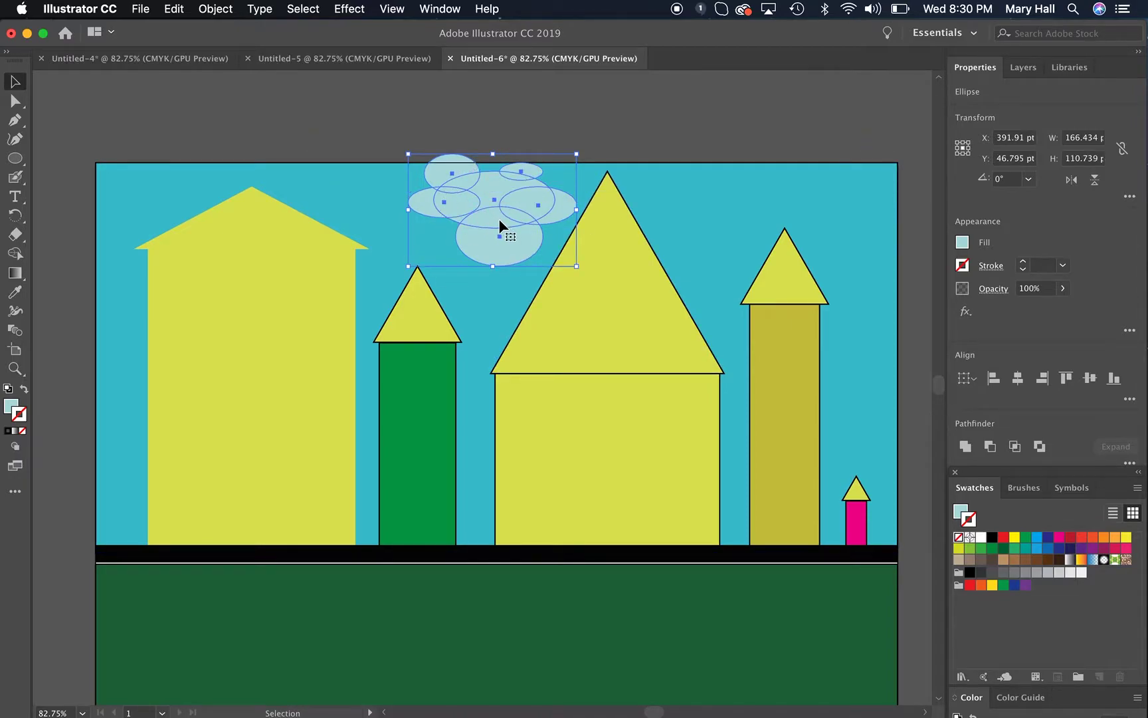
left_click(216, 8)
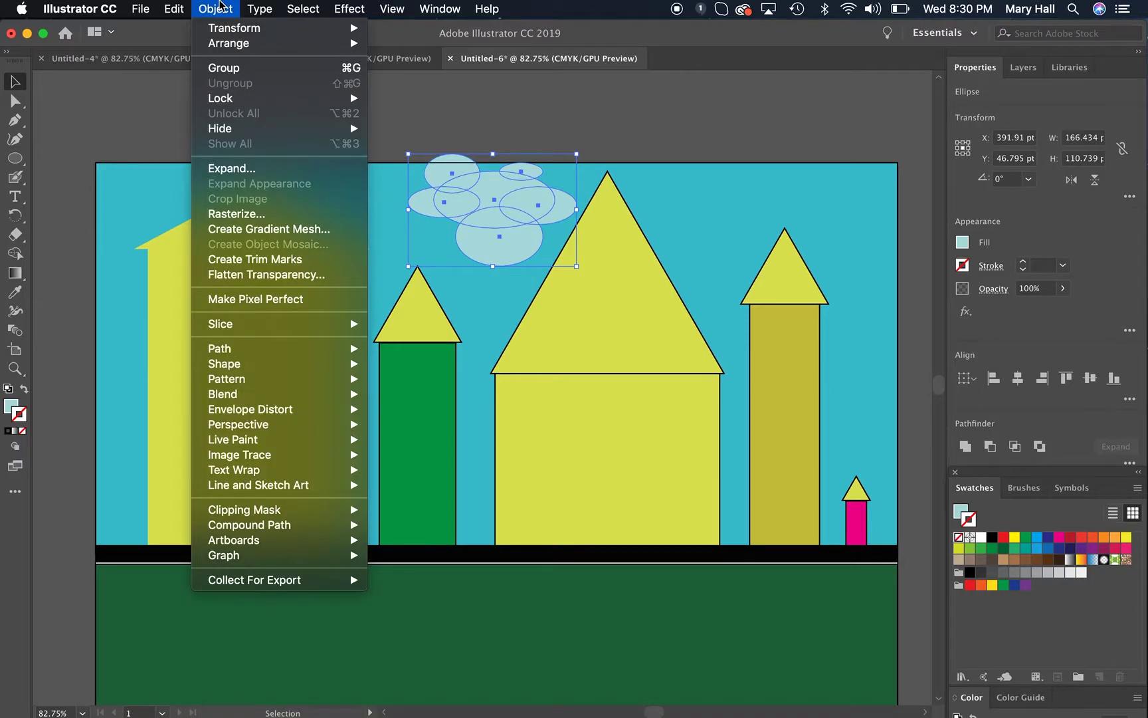
left_click(249, 67)
left_click(45, 95)
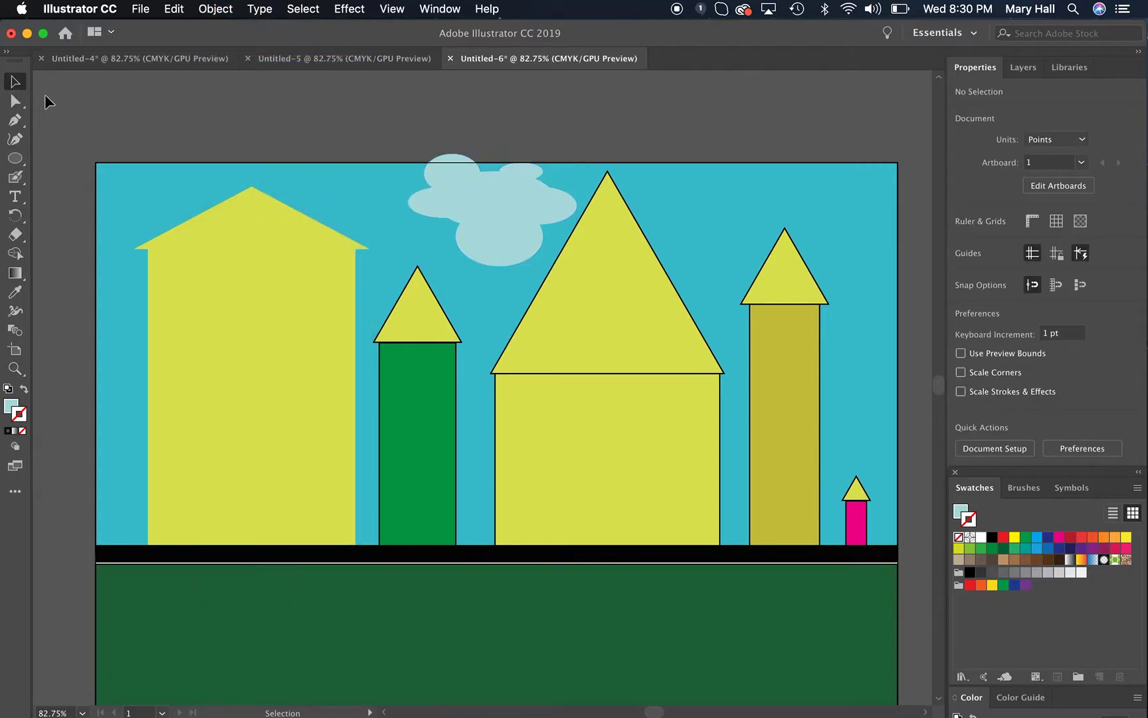
Move the cloud group down fully inside the sky, above the narrow green building and beside the large triangular roof, and look up the Ungroup command.
mouse_move(495, 200)
left_mouse_down()
mouse_move(235, 235)
mouse_move(465, 252)
mouse_move(478, 209)
left_mouse_up()
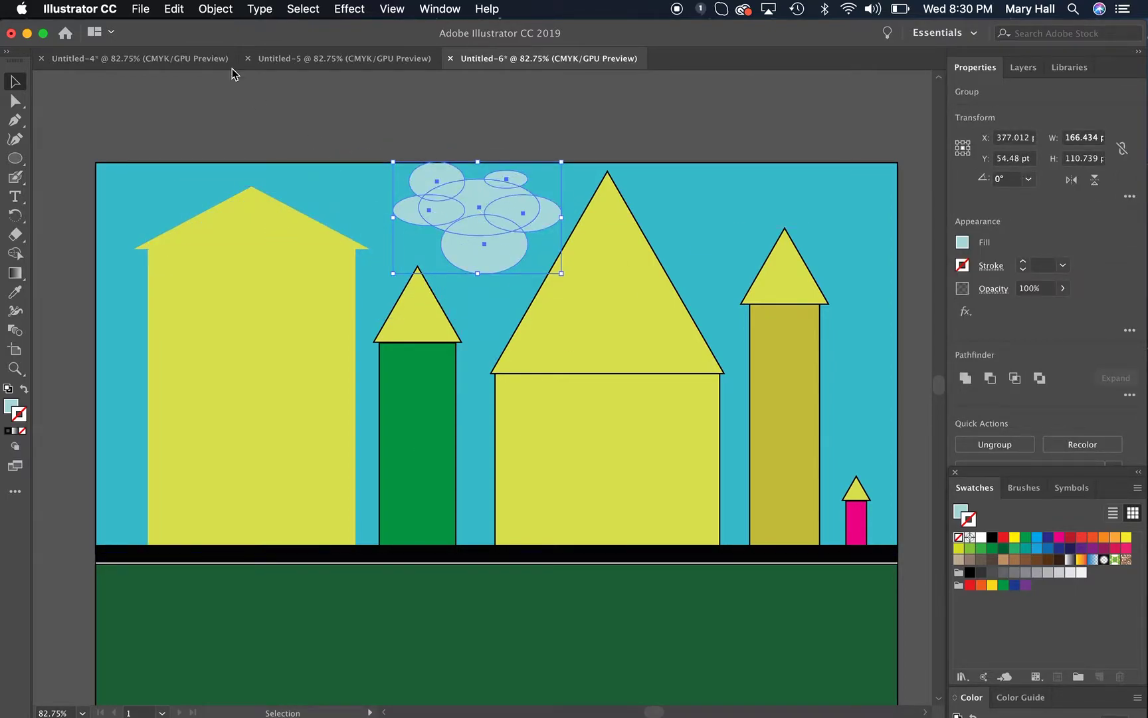
left_click(216, 9)
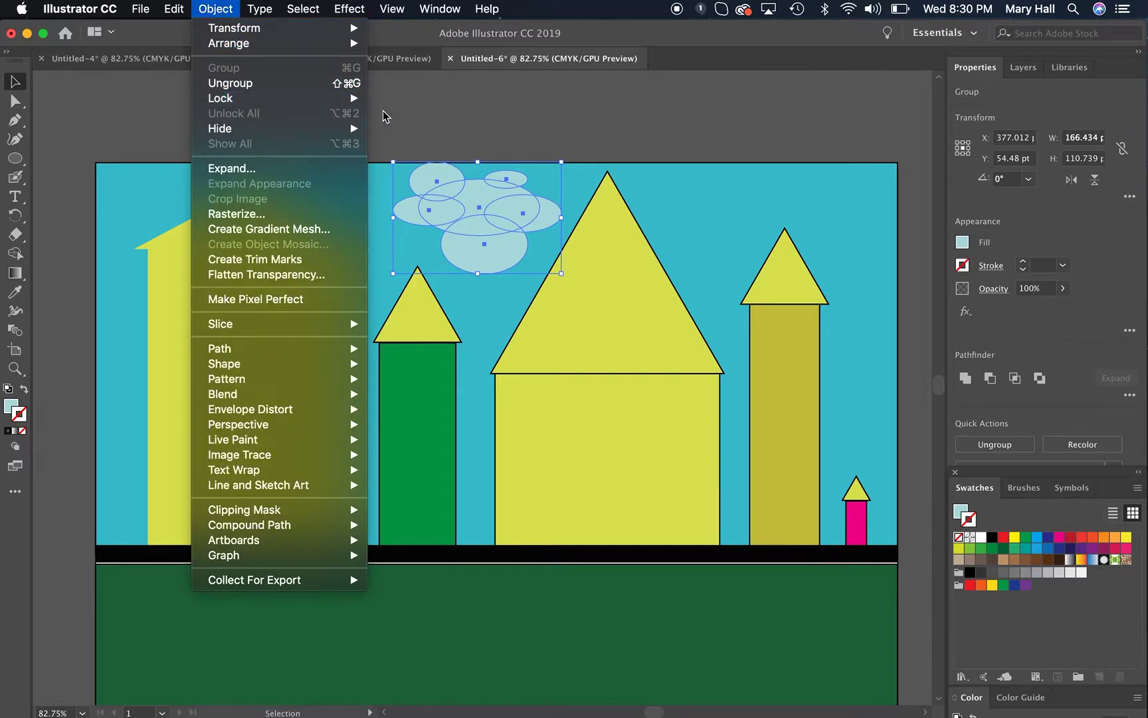
left_click(467, 122)
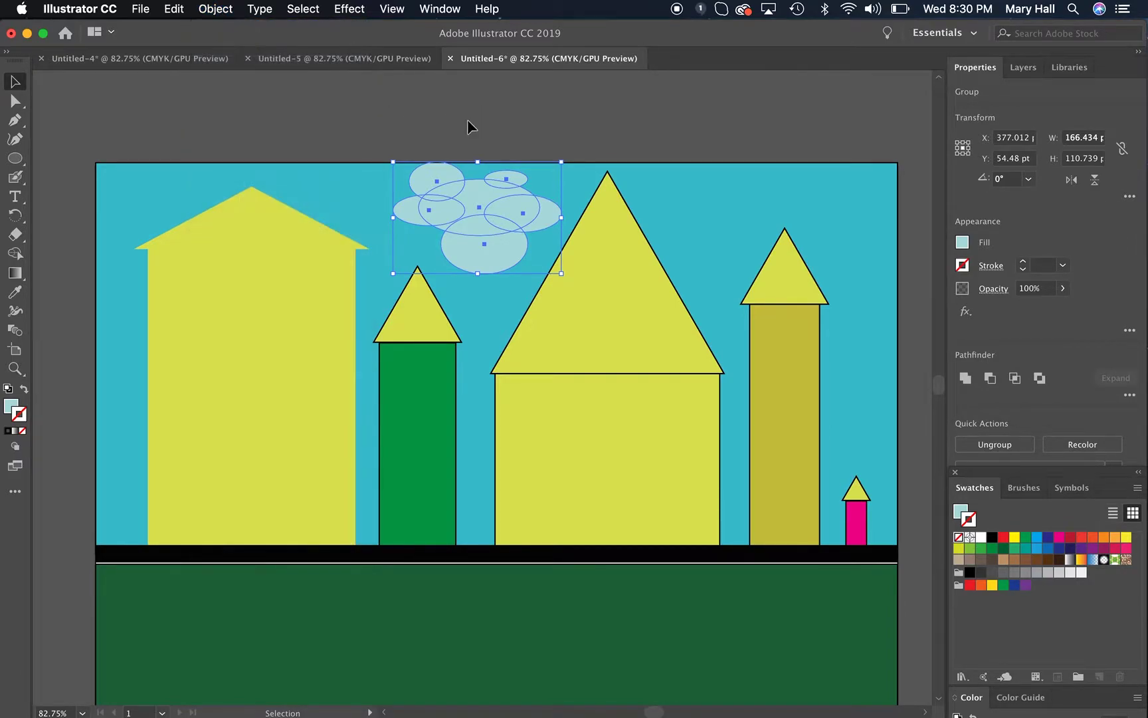
left_click(638, 111)
left_click_drag(512, 226, 540, 222)
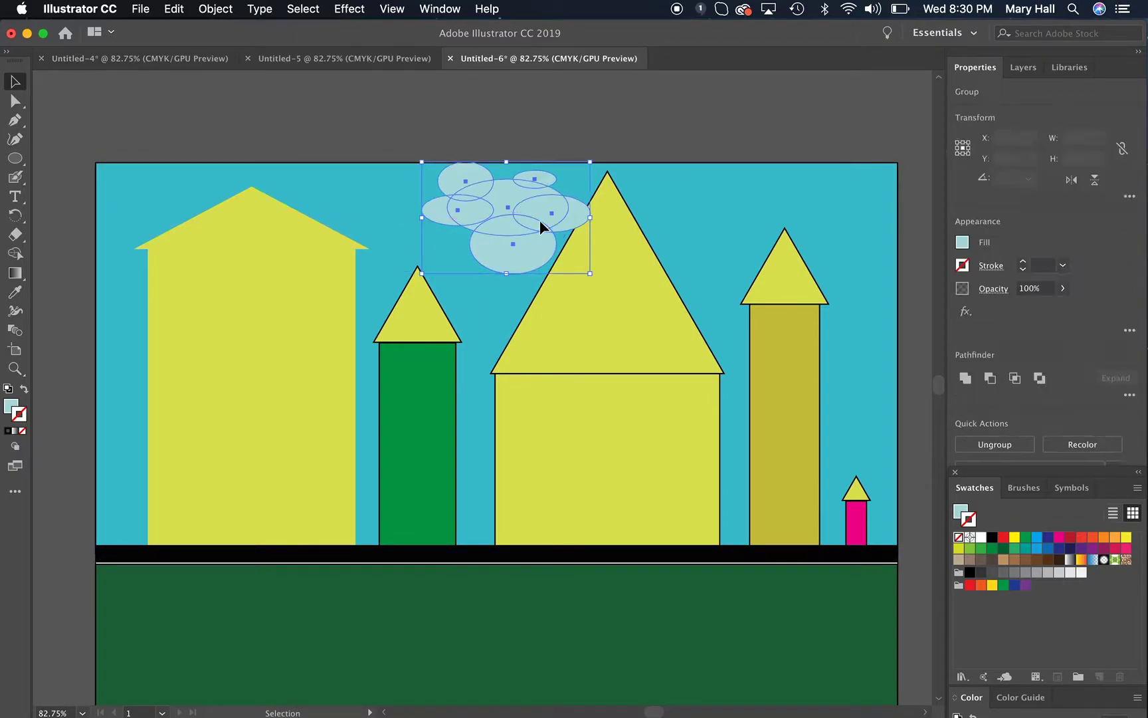
right_click(539, 223)
left_click(555, 179)
left_click(569, 156)
left_click(537, 217)
left_click_drag(538, 217, 515, 233)
left_click(532, 154)
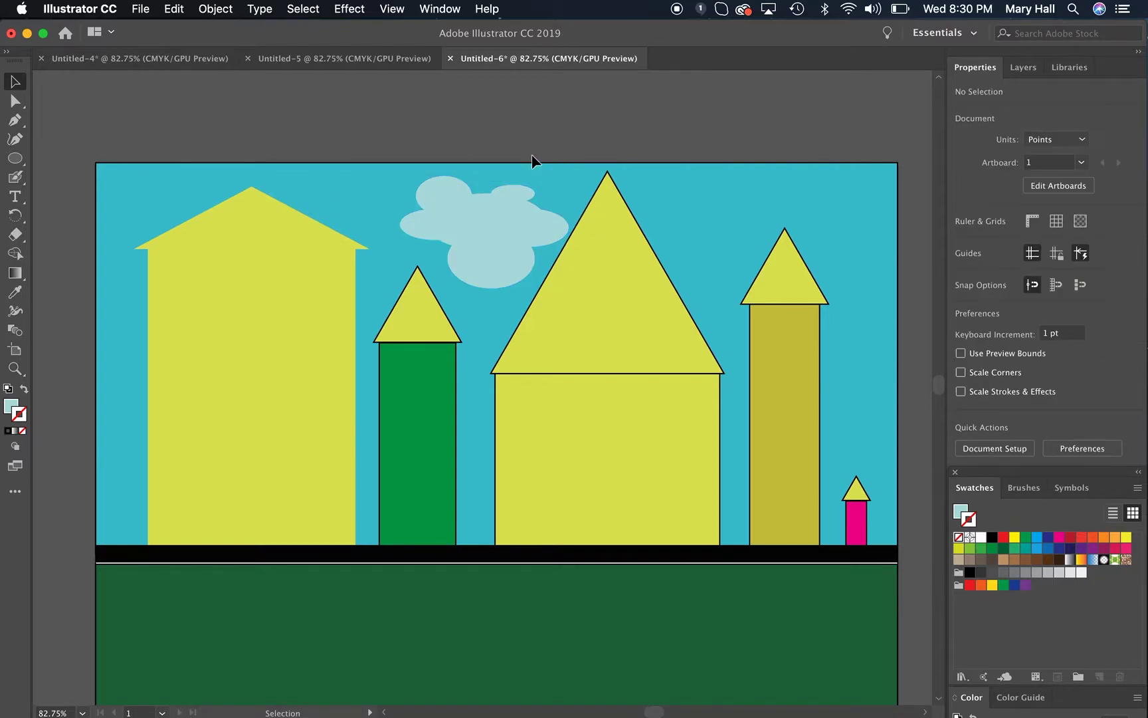
Check the topic list in Untitled-4, return to Untitled-6 and nudge the dark green ground rectangle up 3 pt against the thick black line.
left_click(166, 59)
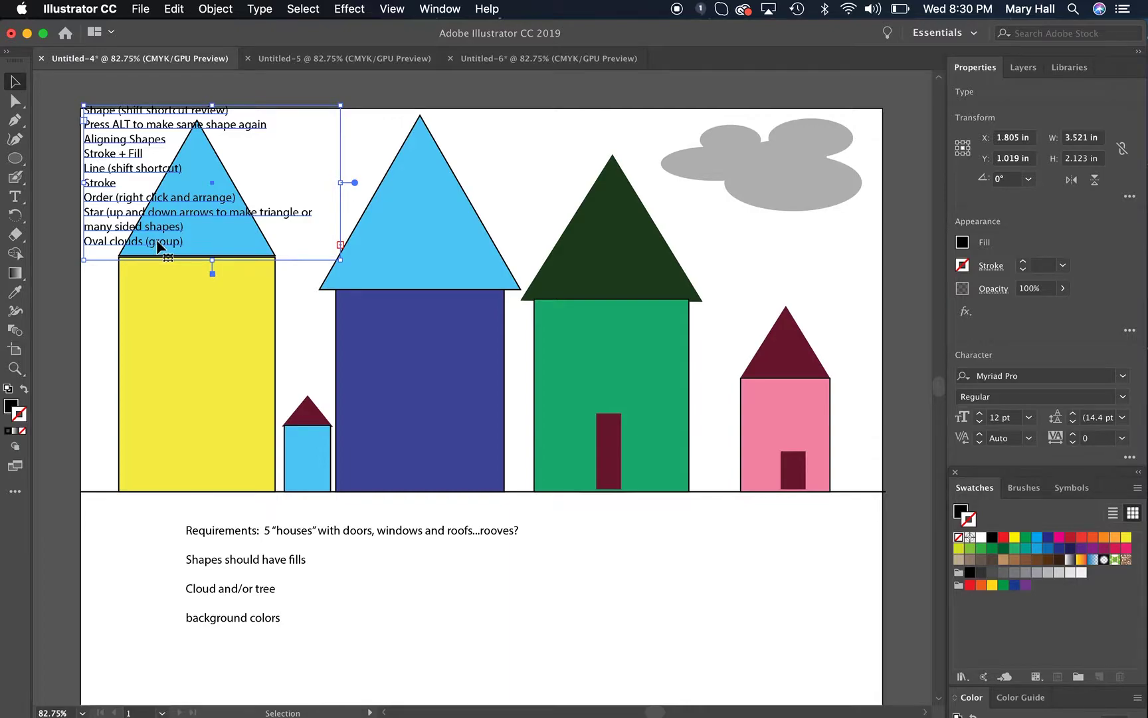
left_click(544, 59)
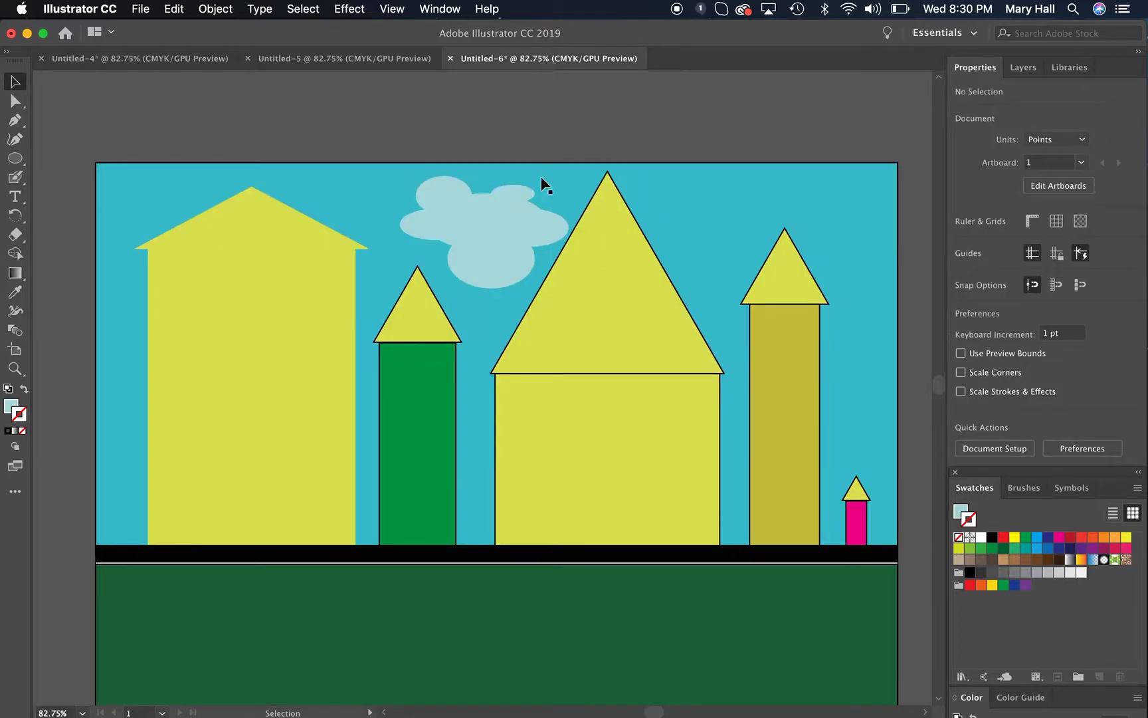
left_click(562, 631)
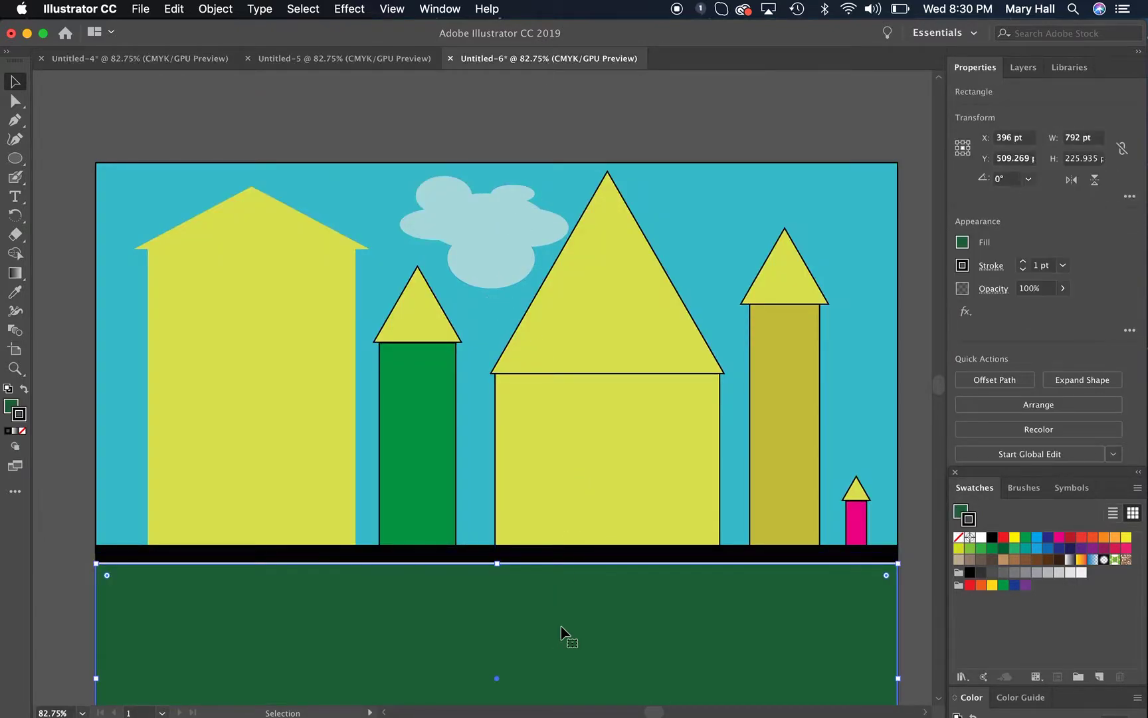
key("Up")
key("Up")
key("Up")
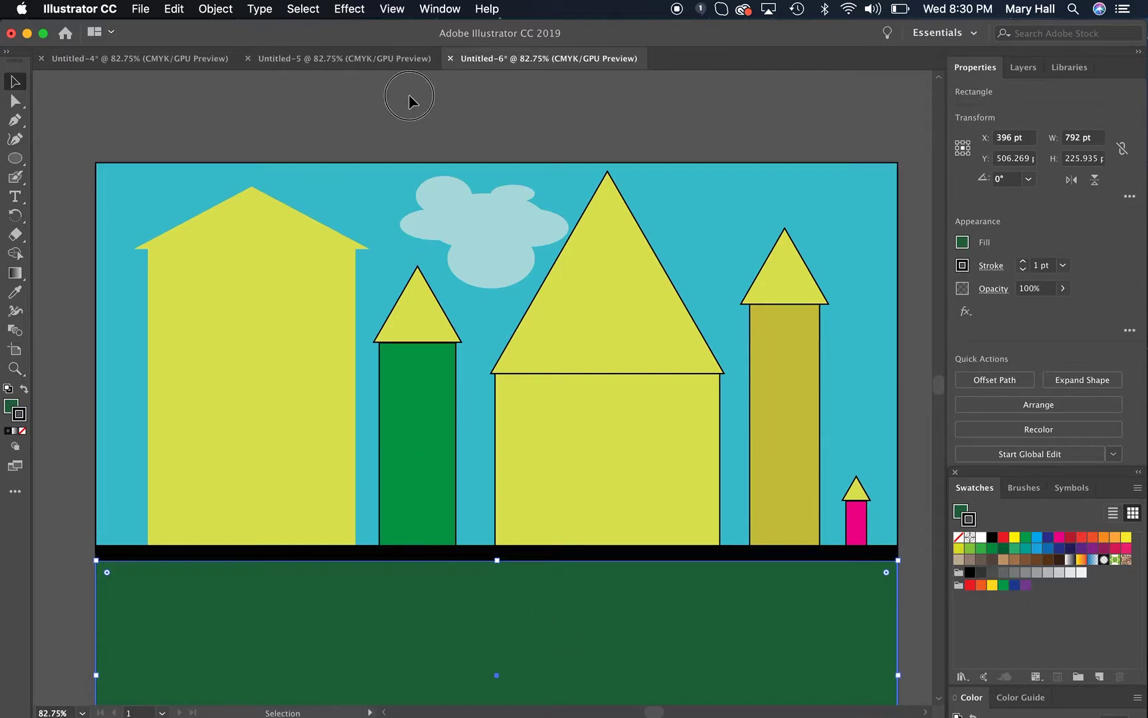
left_click(410, 96)
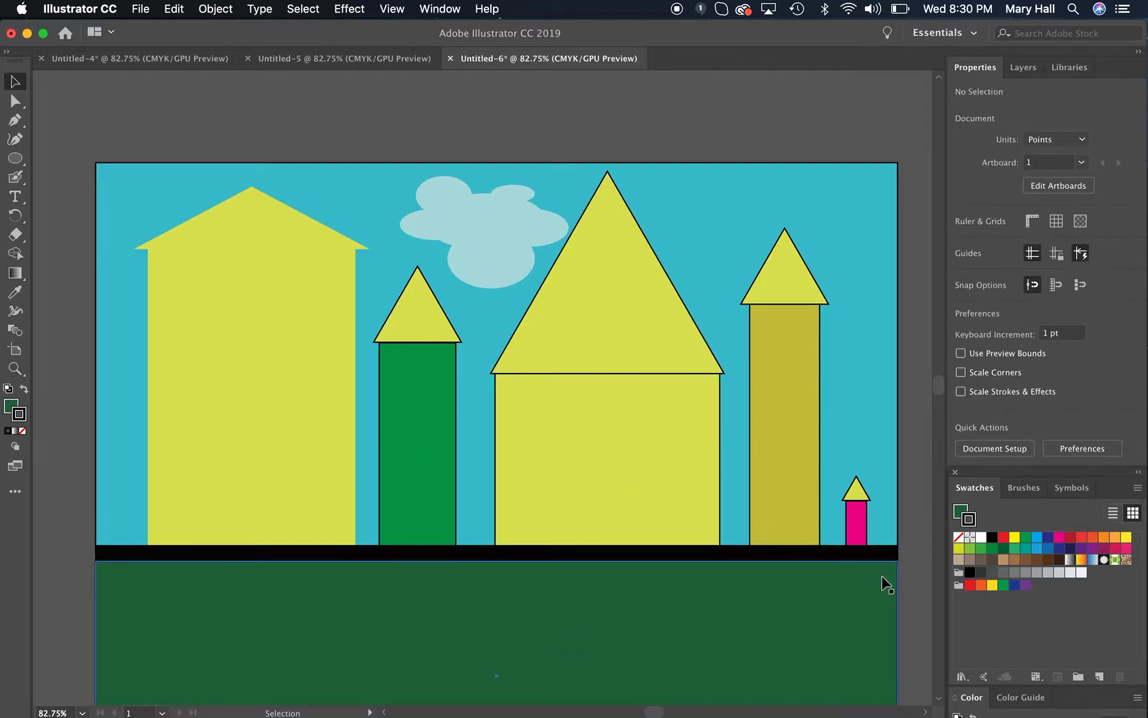
Review the topics and requirements in Untitled-4, glance at Untitled-5 and return to the Untitled-6 scene.
left_click(163, 65)
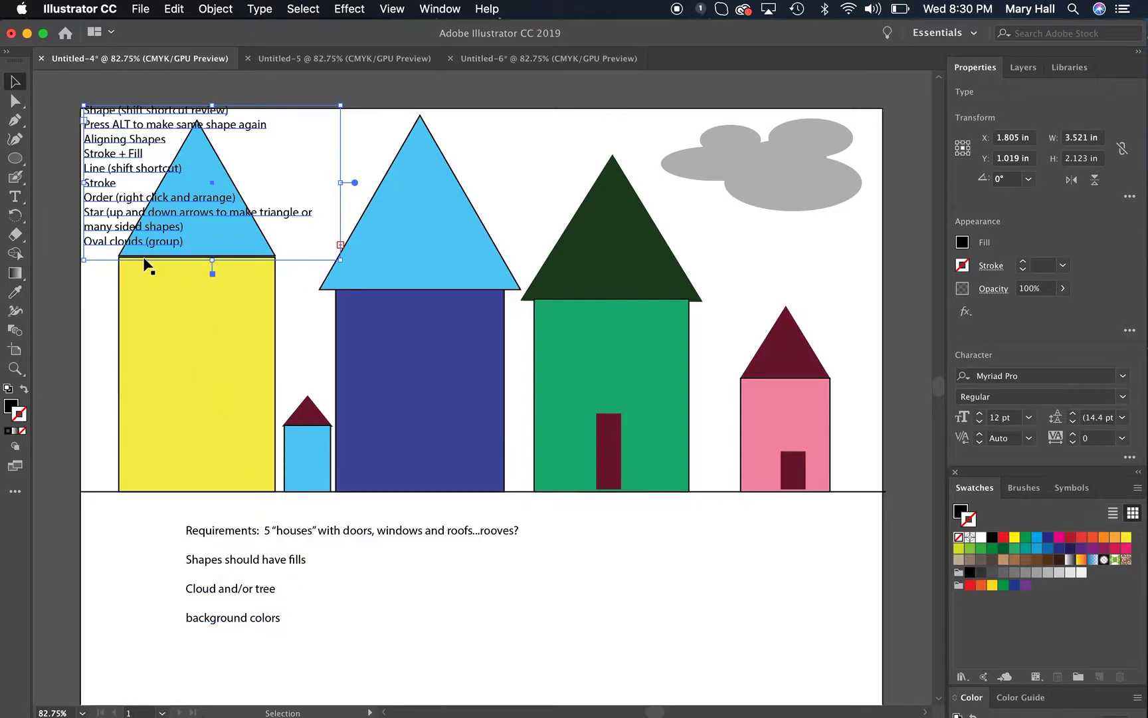
left_click(550, 62)
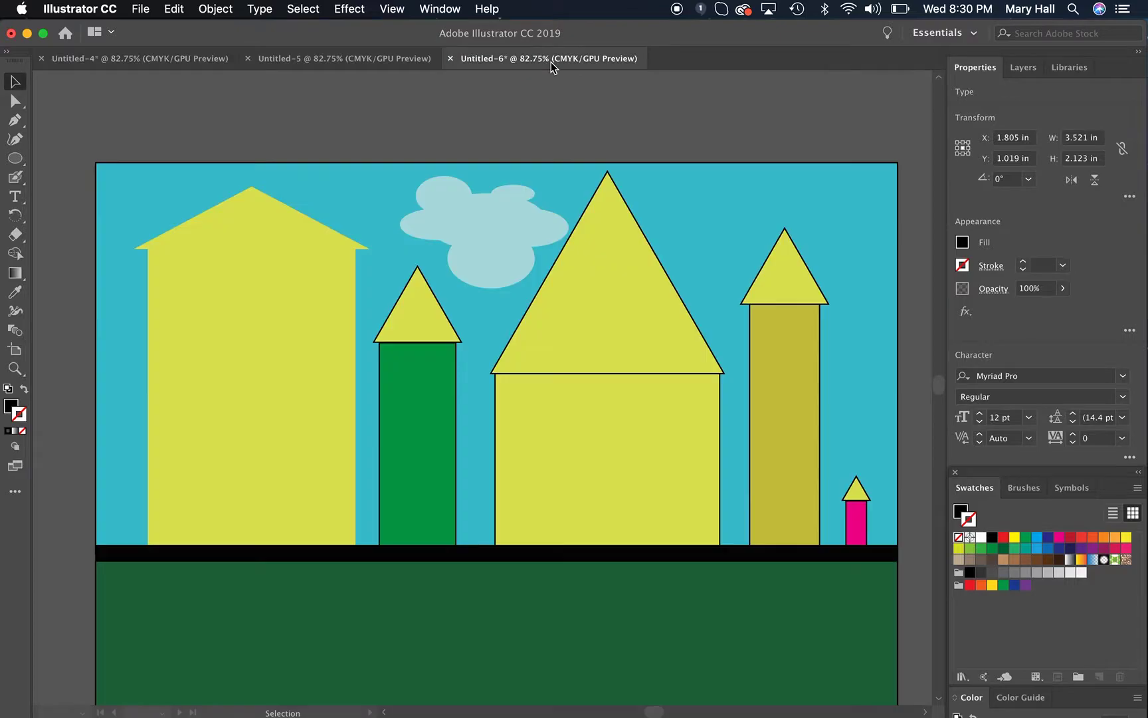
left_click(358, 60)
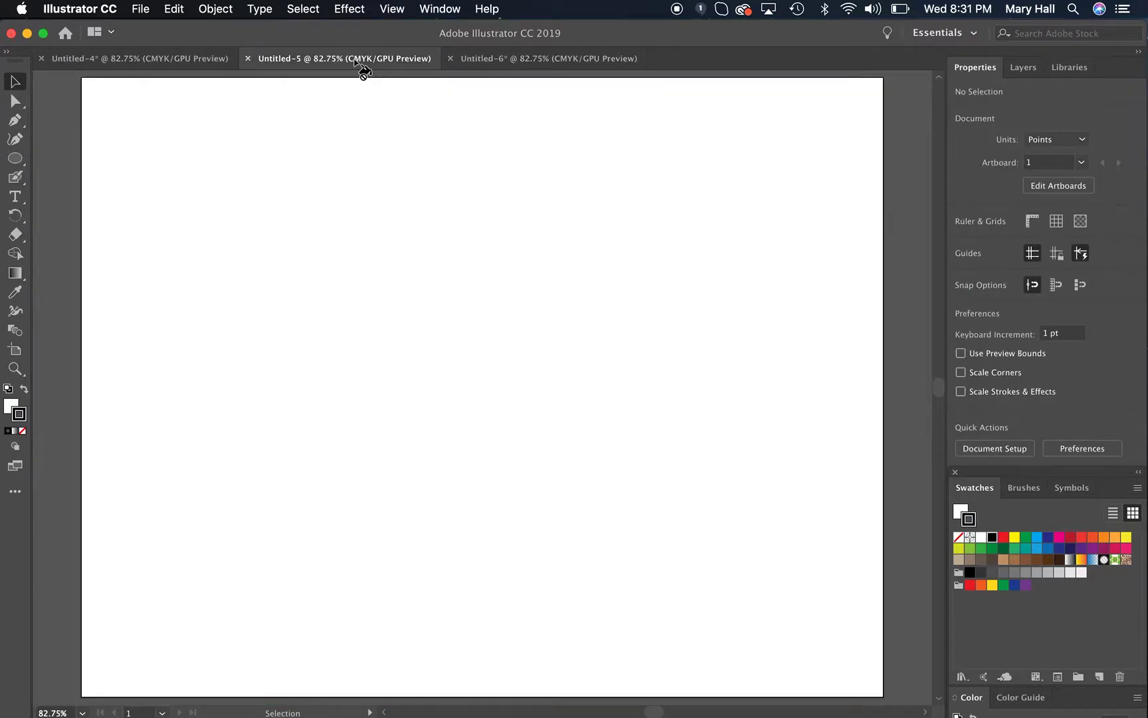
left_click(497, 61)
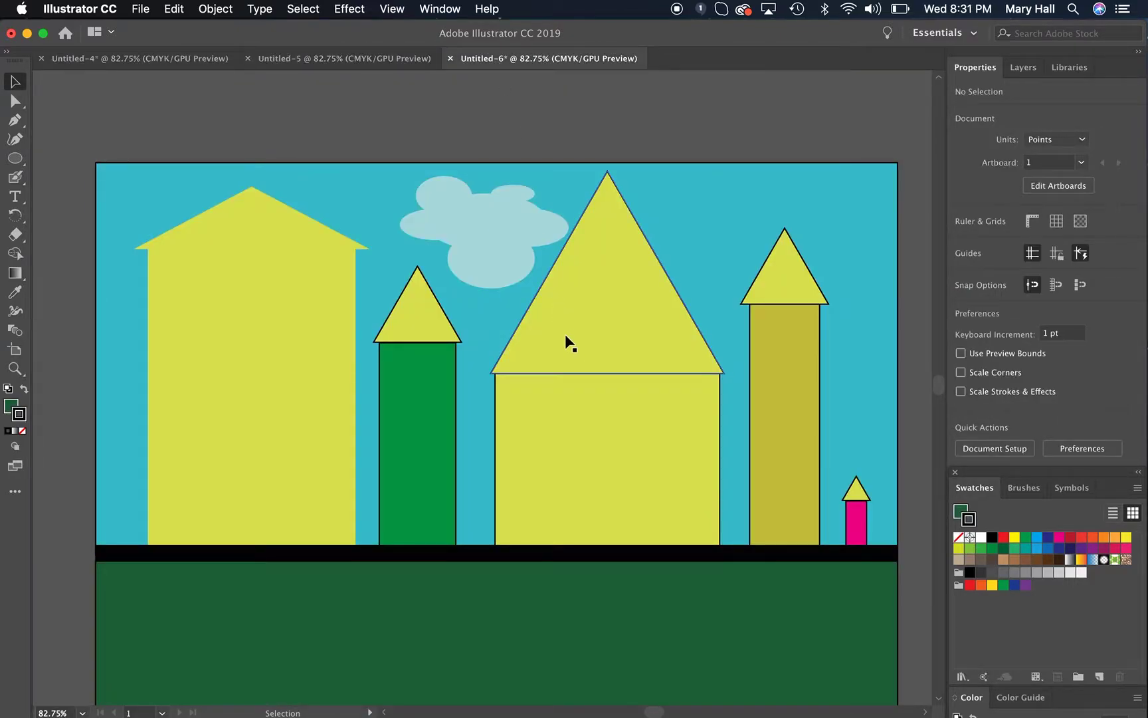